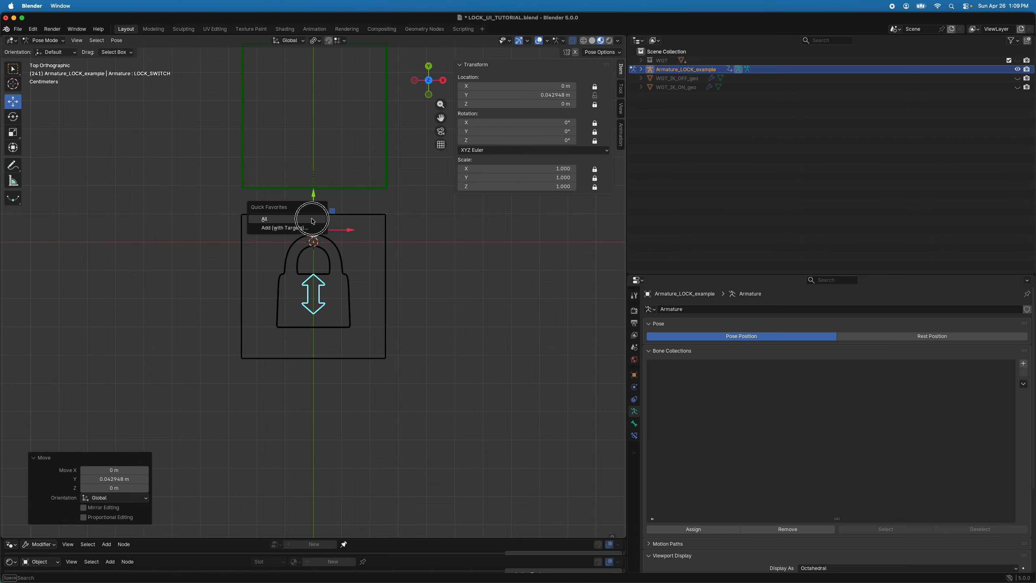
Reset the LOCK_SWITCH bone's location and move it about 0.0055 m along Y.
key(alt+g)
scroll(332, 250, down, 1)
middle_drag(332, 249, 308, 269)
key(g)
click(309, 232)
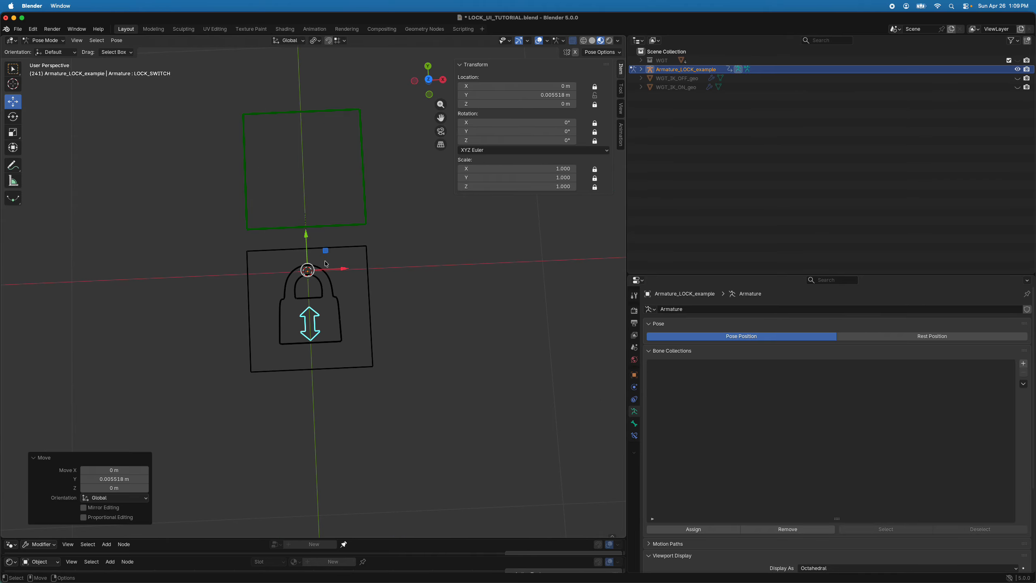
Hide the Armature_LOCK_example object, show WGT_IK_OFF_geo from the top view, and widen the 3D viewport.
click(1017, 69)
middle_drag(337, 335, 353, 312)
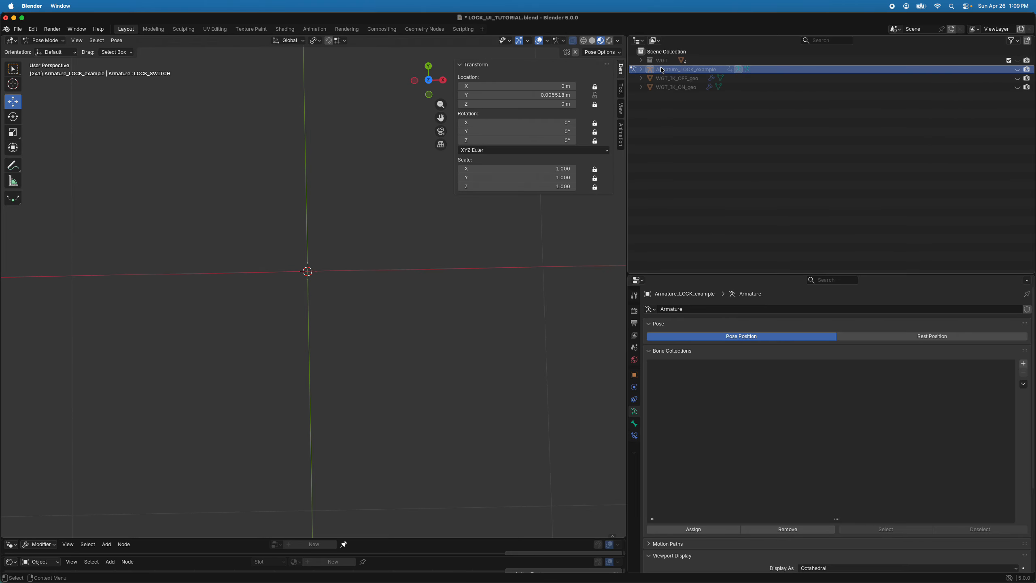
click(1017, 79)
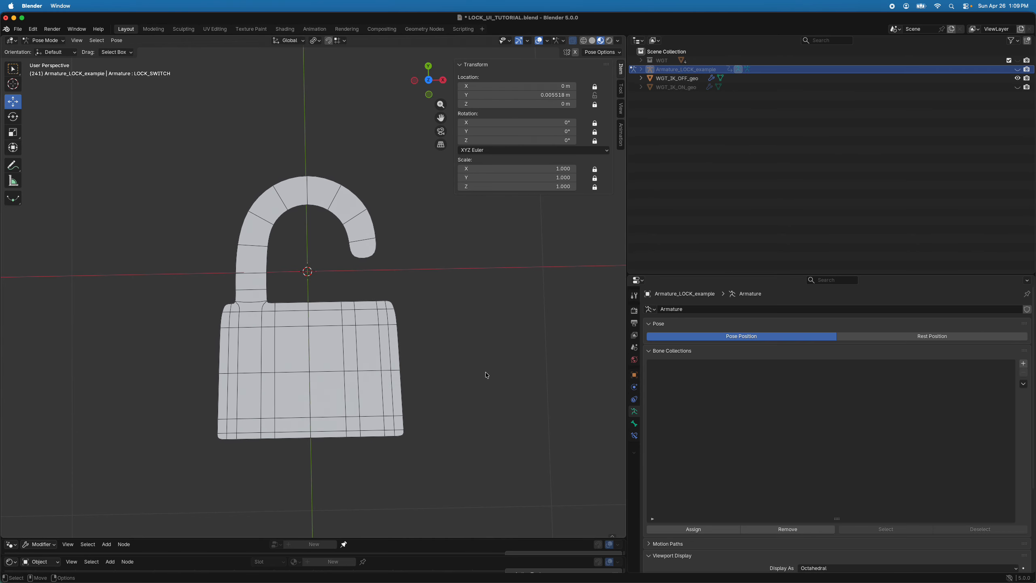
middle_drag(417, 373, 408, 355)
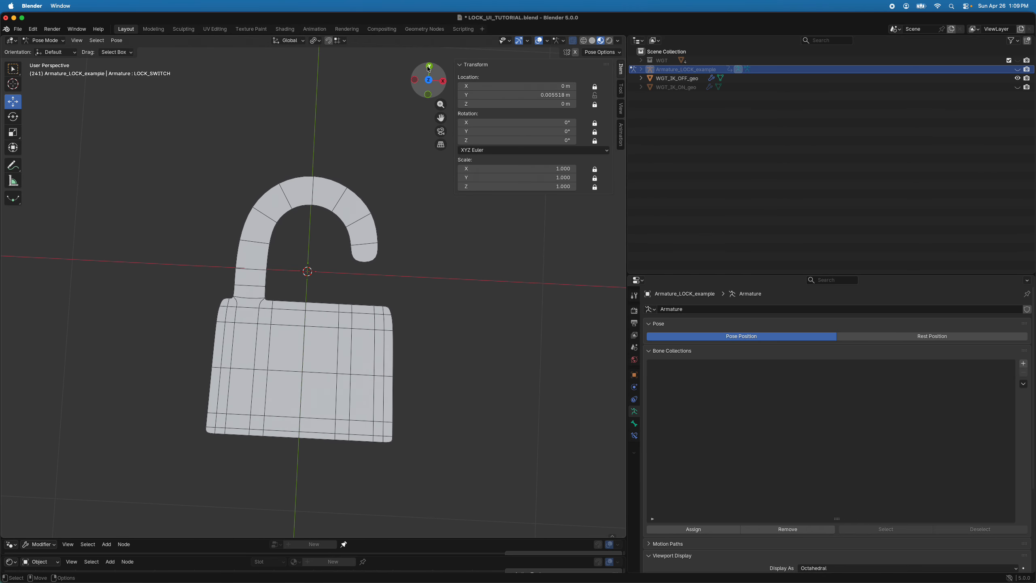
click(429, 80)
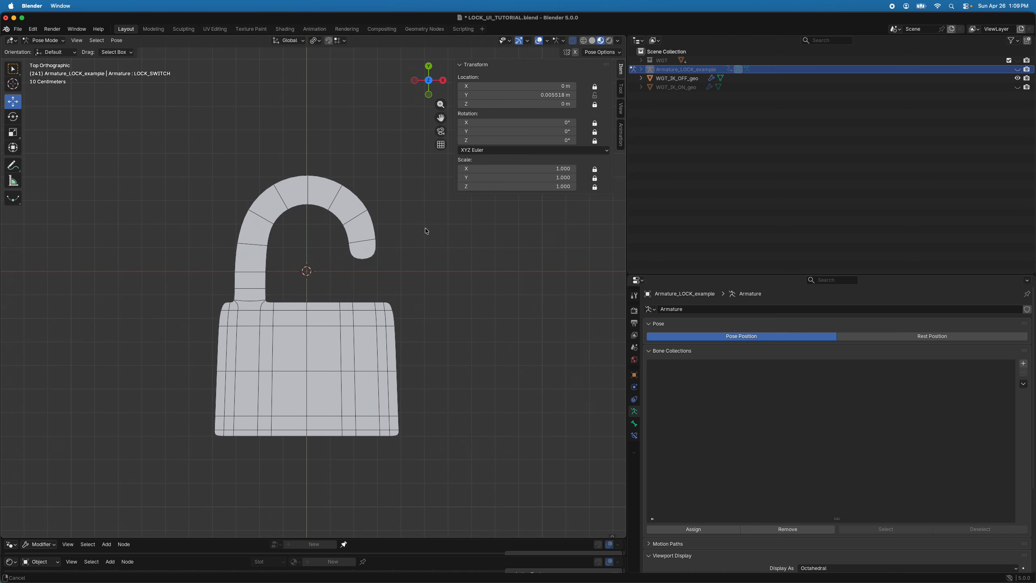
scroll(423, 212, down, 2)
click(429, 83)
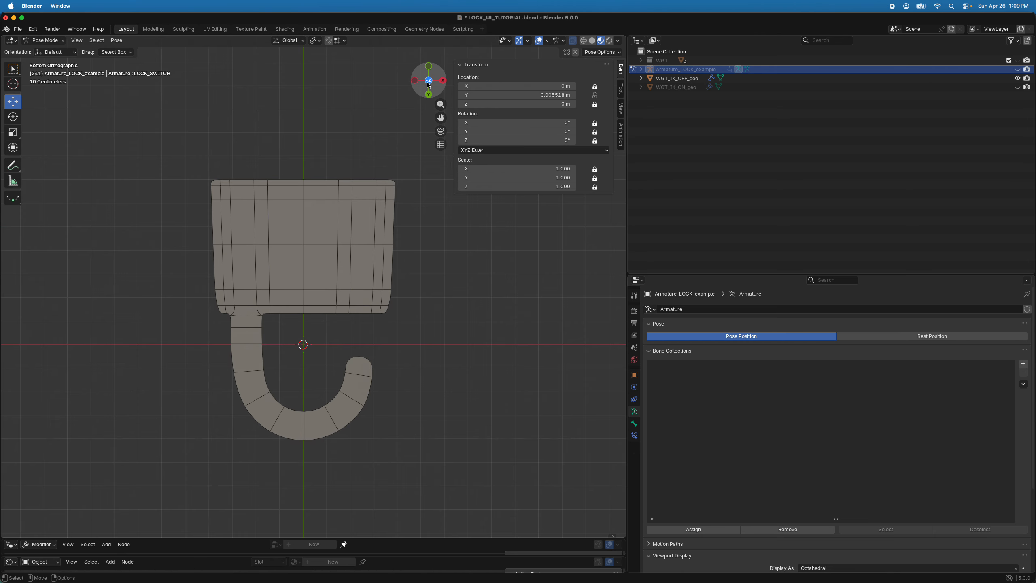
click(428, 83)
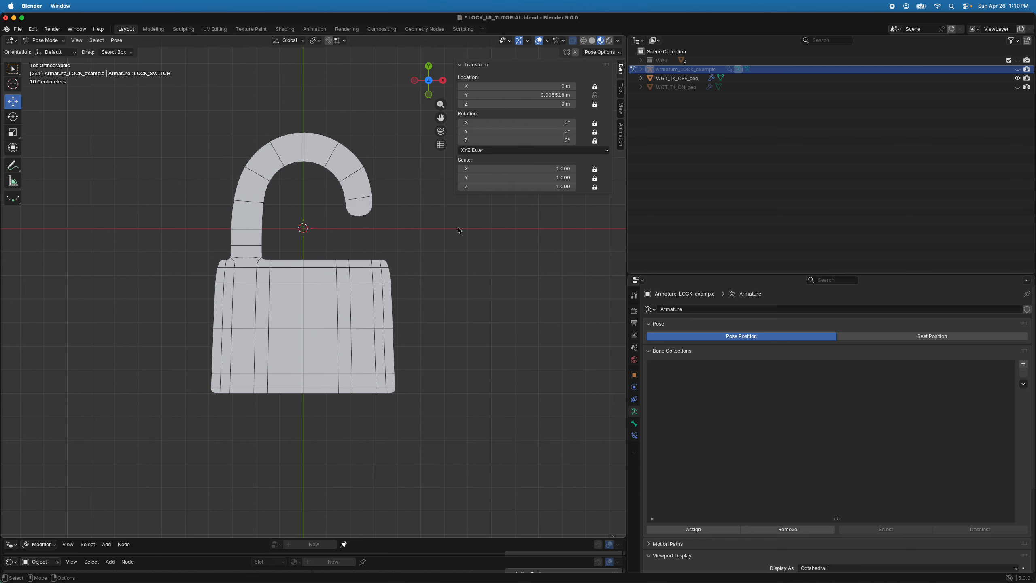
drag(627, 208, 726, 212)
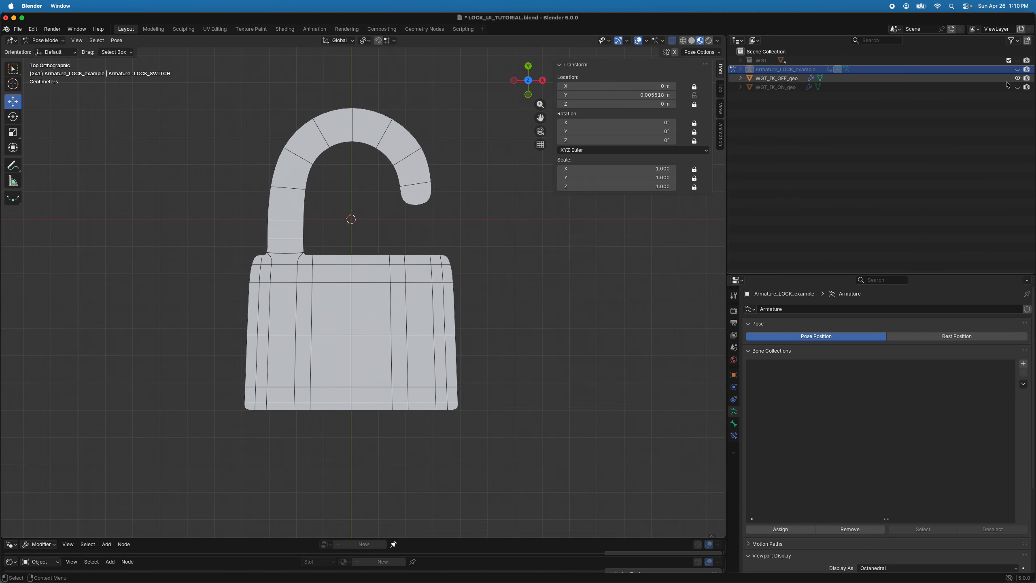
Compare the open and closed lock meshes by switching their visibility, leaving only WGT_IK_ON_geo shown.
click(1017, 78)
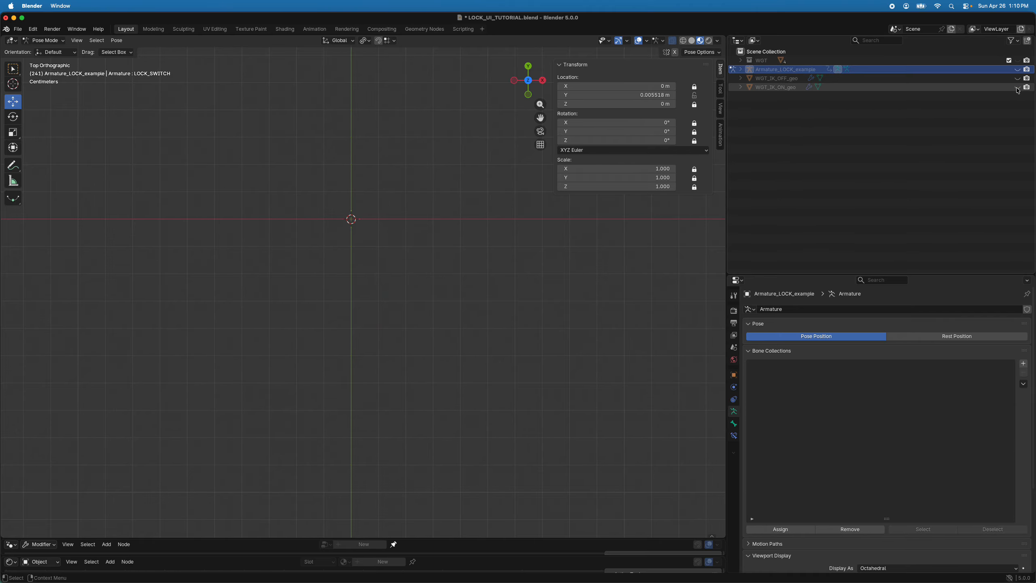
click(1017, 89)
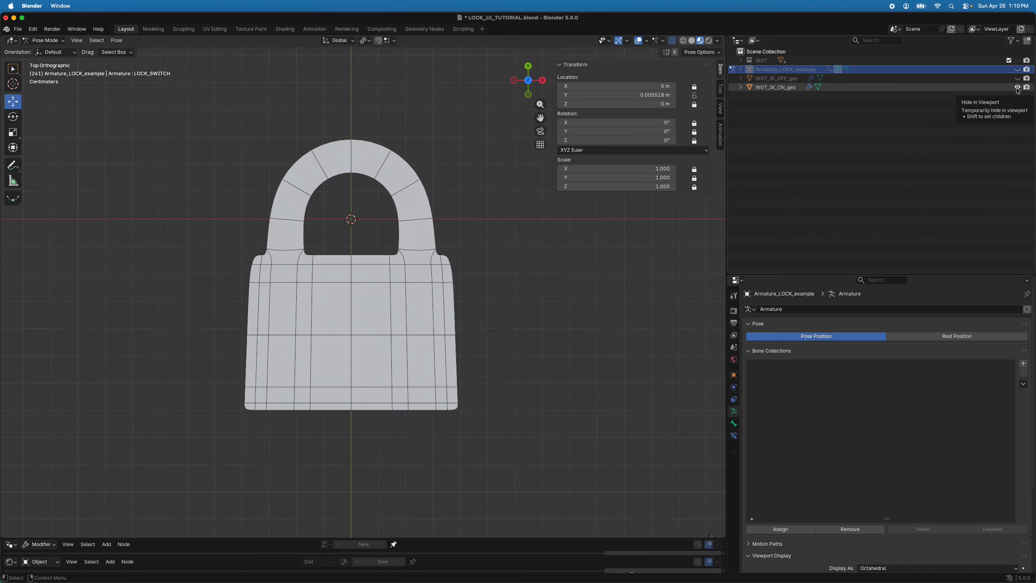
click(1017, 78)
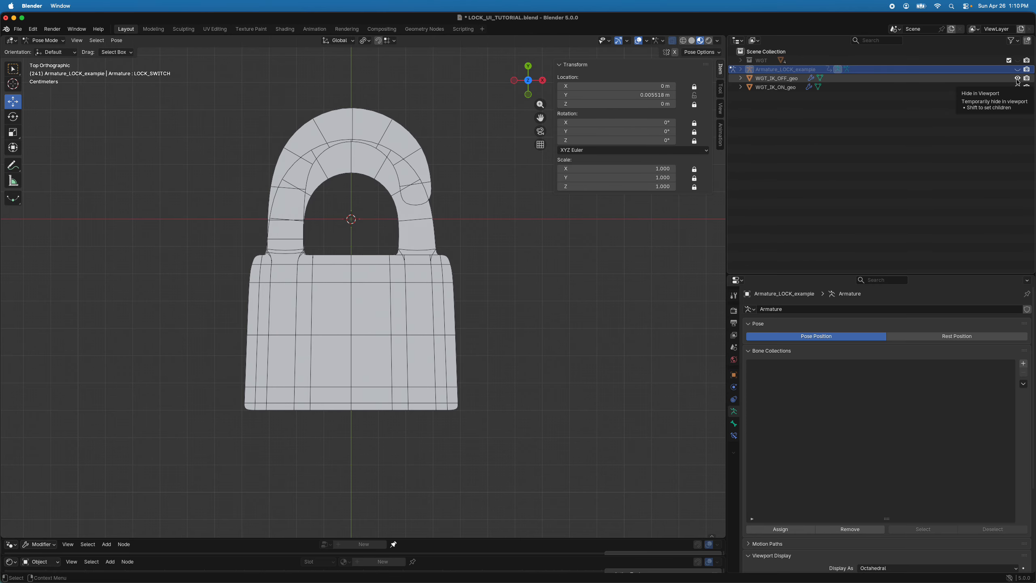
click(1017, 81)
click(1017, 88)
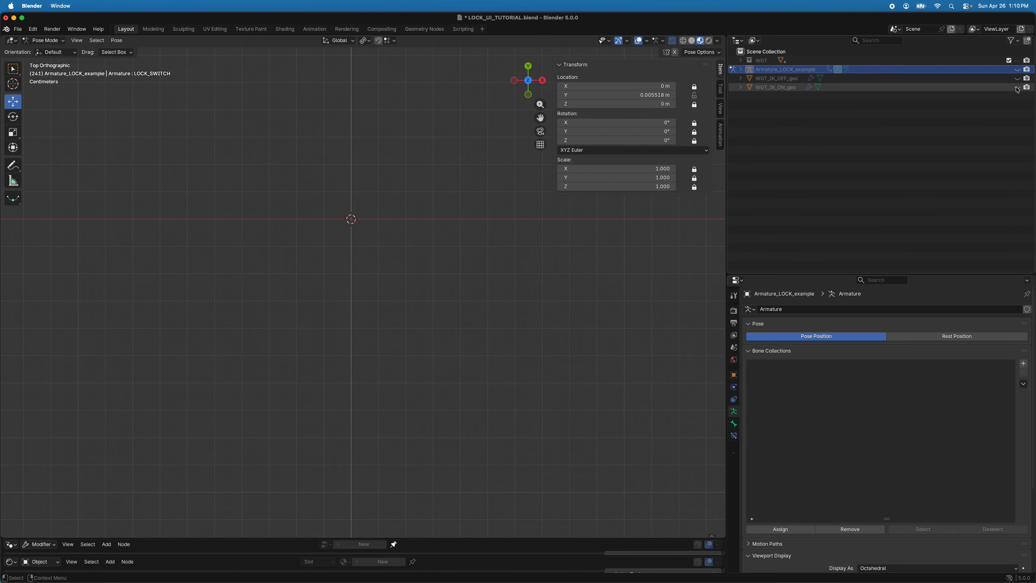
click(1017, 88)
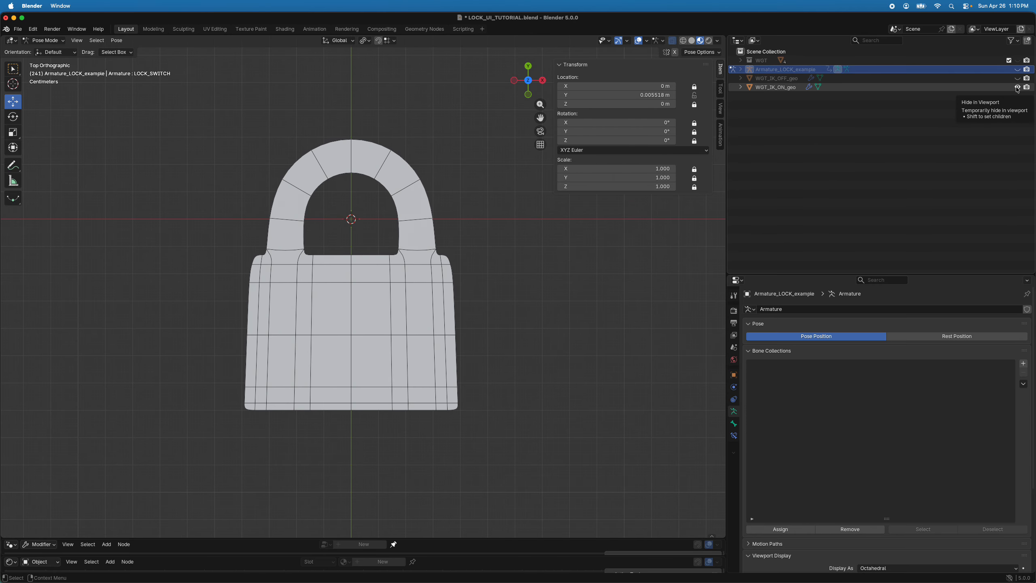
click(1017, 87)
click(1019, 84)
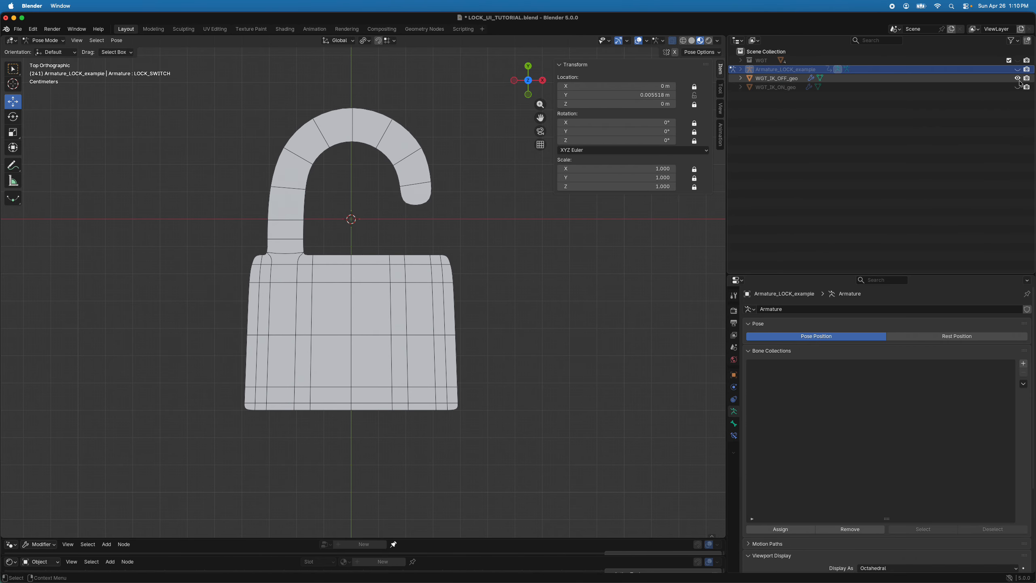
click(1019, 84)
click(1018, 87)
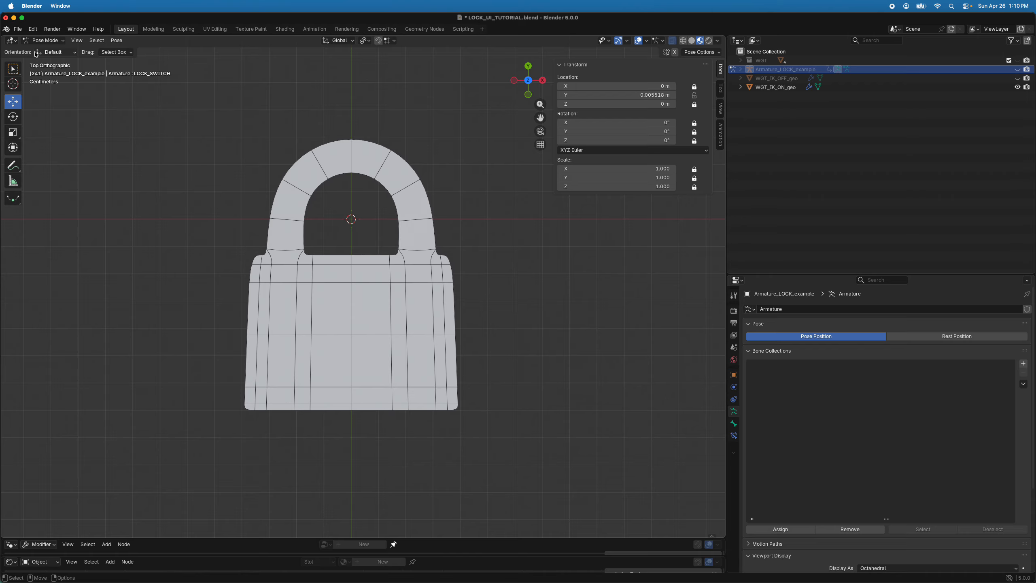
Leave Pose Mode, select the closed lock mesh WGT_IK_ON_geo, and enter Edit Mode on it.
click(45, 40)
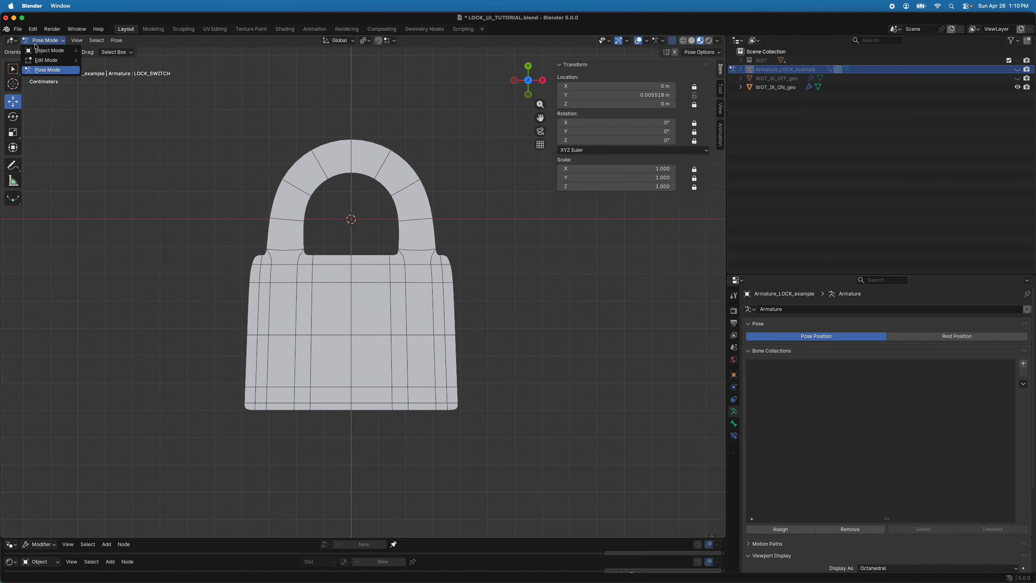
click(45, 49)
click(304, 180)
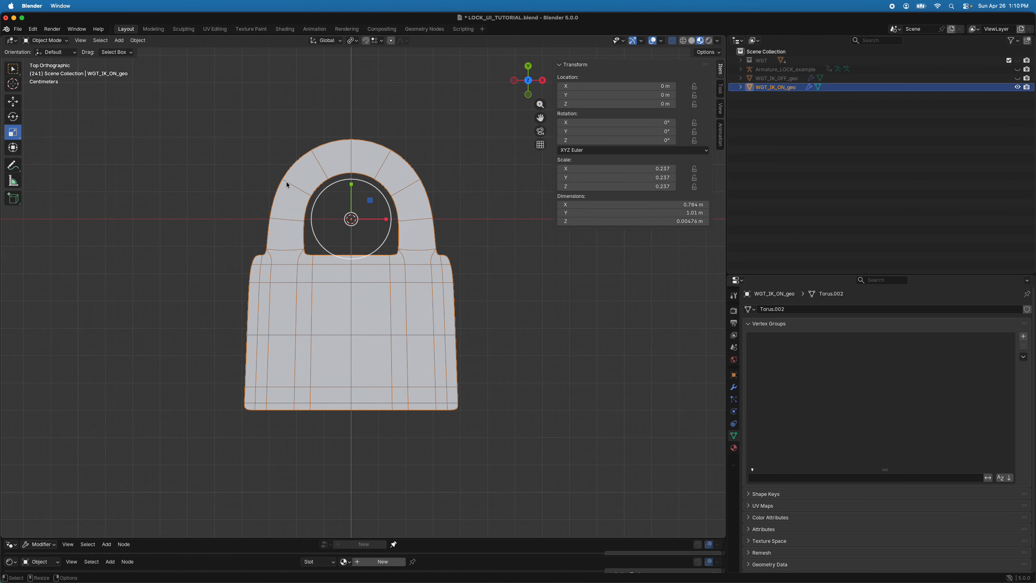
click(45, 40)
click(45, 59)
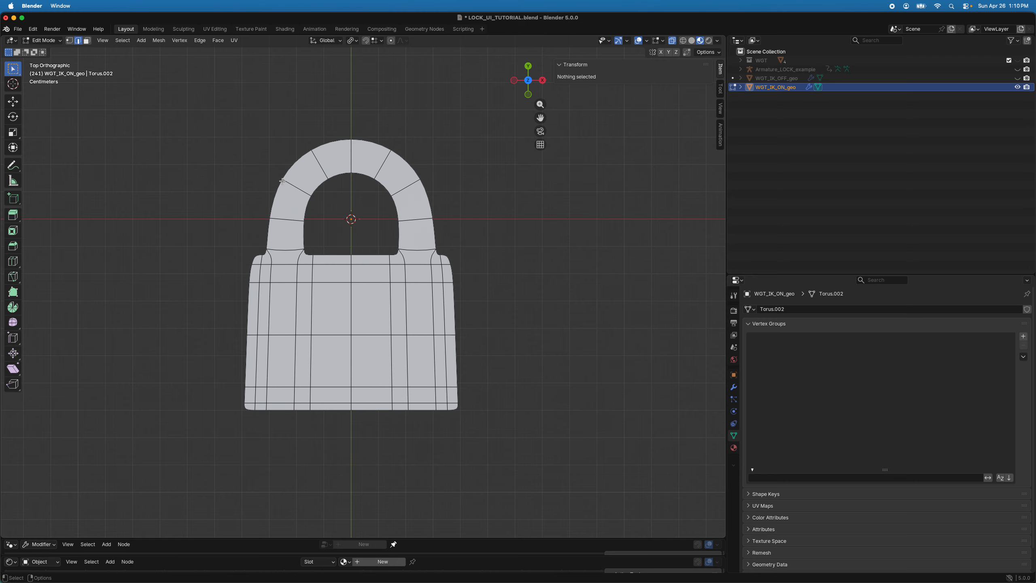
In wireframe display, select the closed lock's complete outer outline and the inner loop of its shackle opening.
alt+click(295, 159)
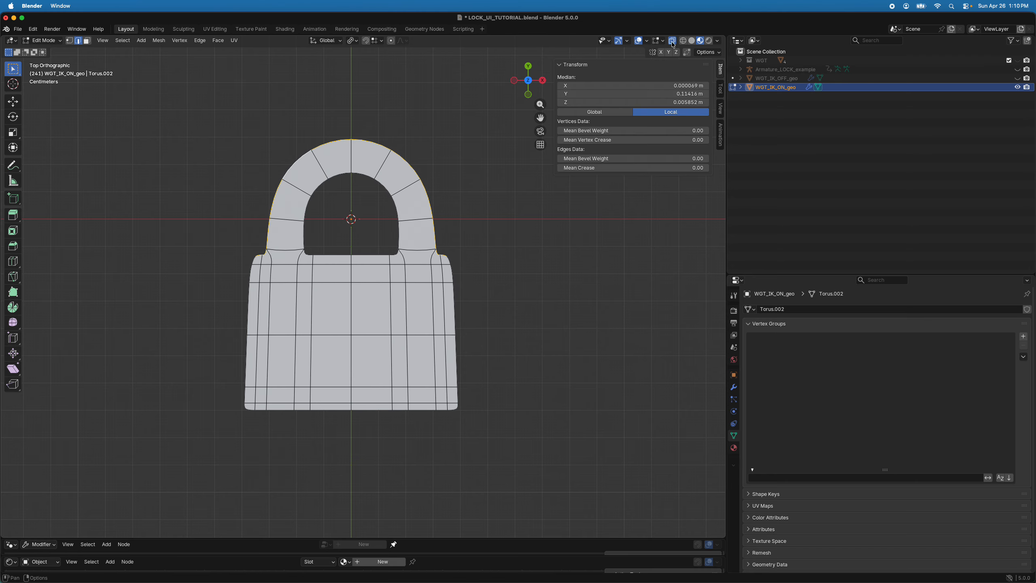
click(683, 41)
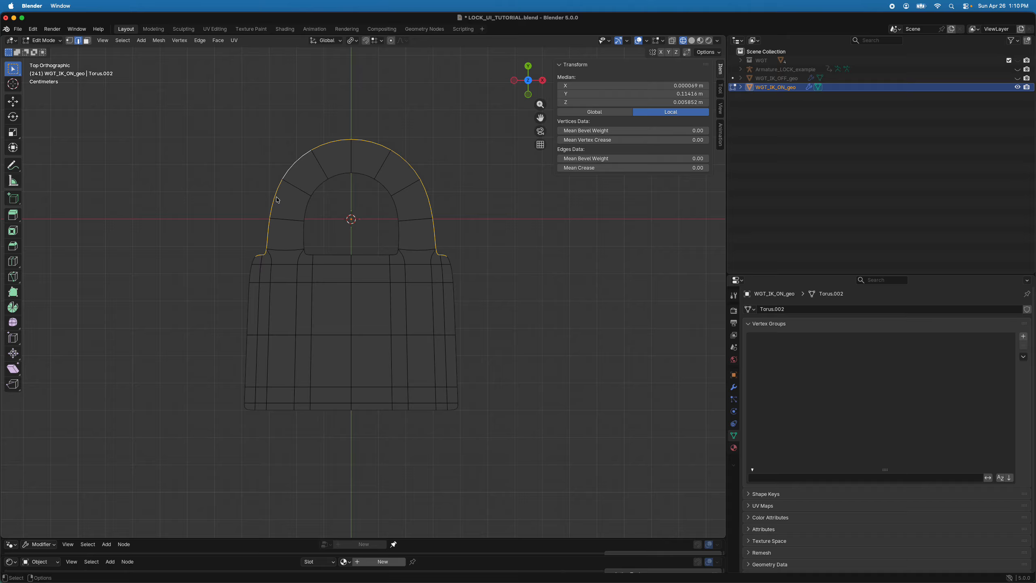
alt+shift+click(248, 309)
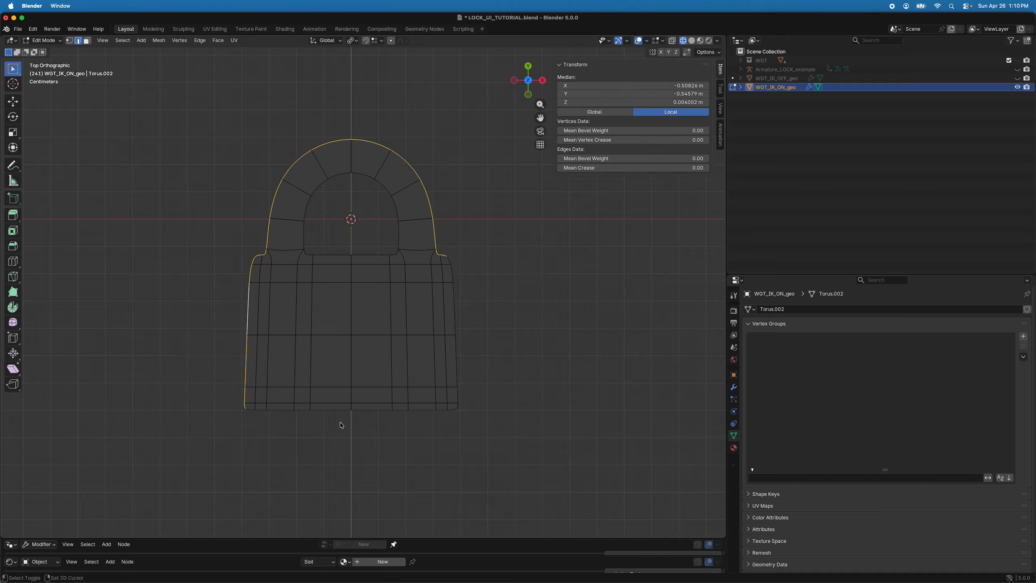
alt+shift+click(284, 409)
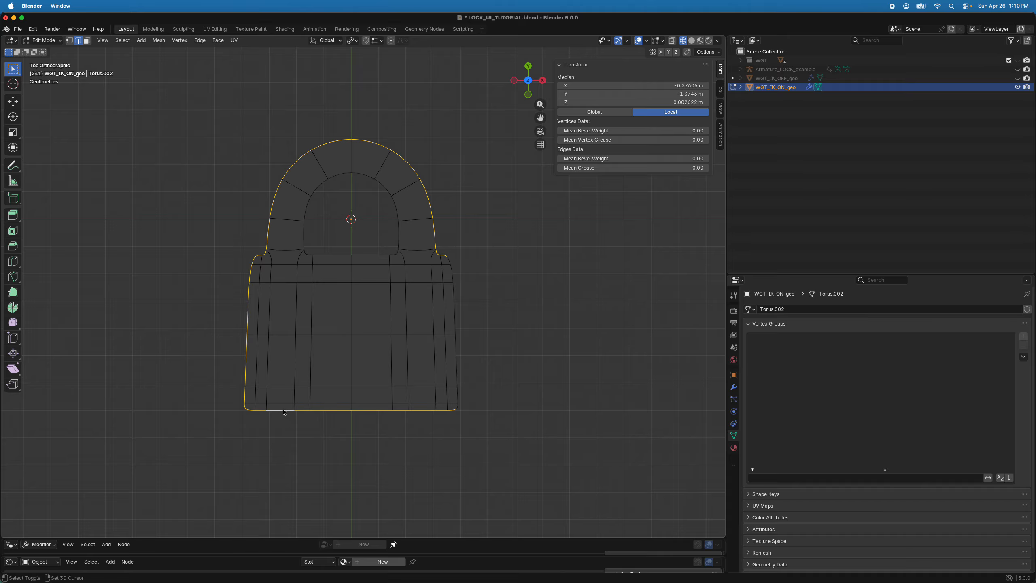
alt+shift+click(456, 322)
alt+shift+click(374, 252)
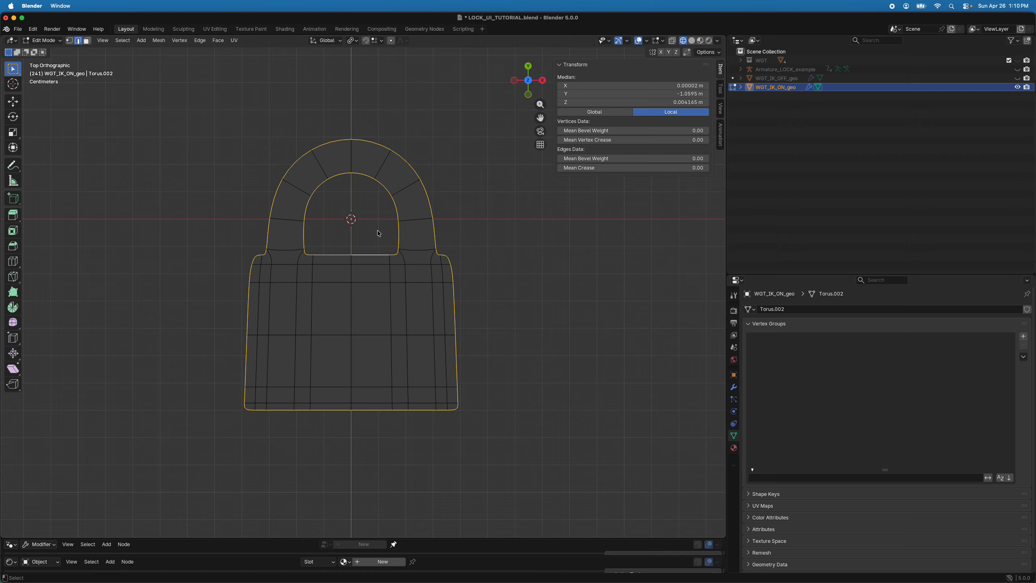
Duplicate the selected outline edges in place and separate the selection into its own object.
key(g)
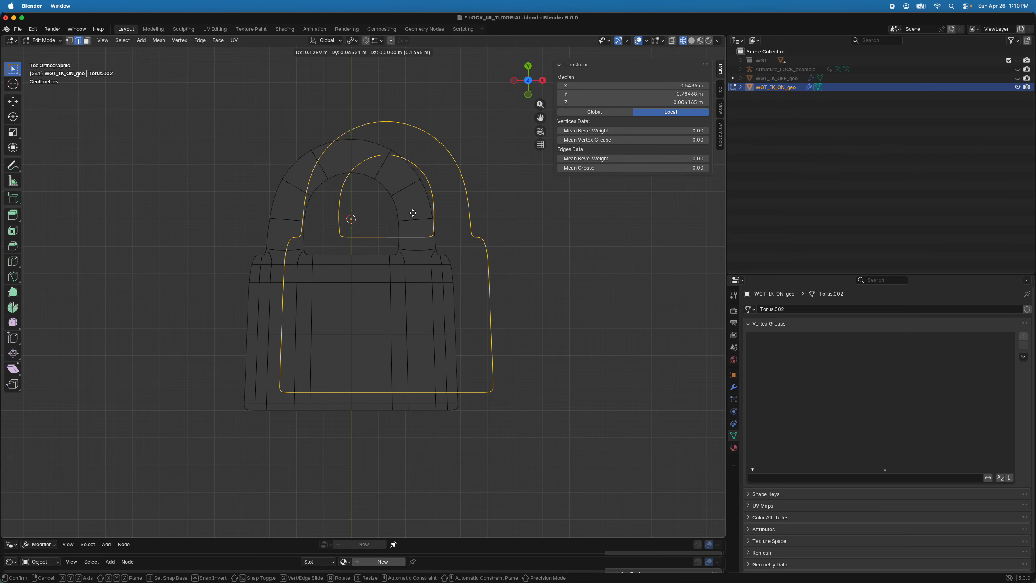
right_click(412, 213)
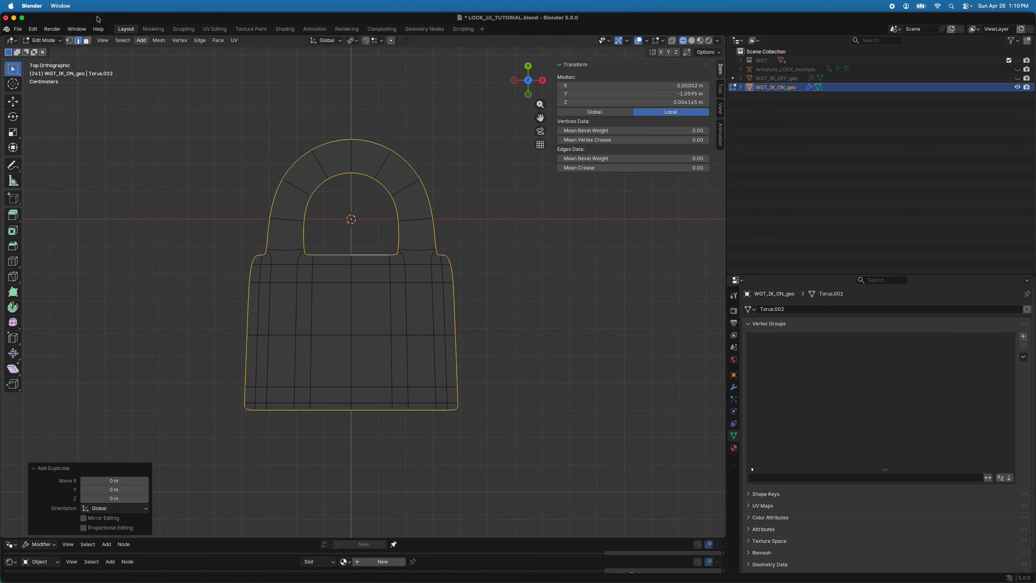
click(158, 41)
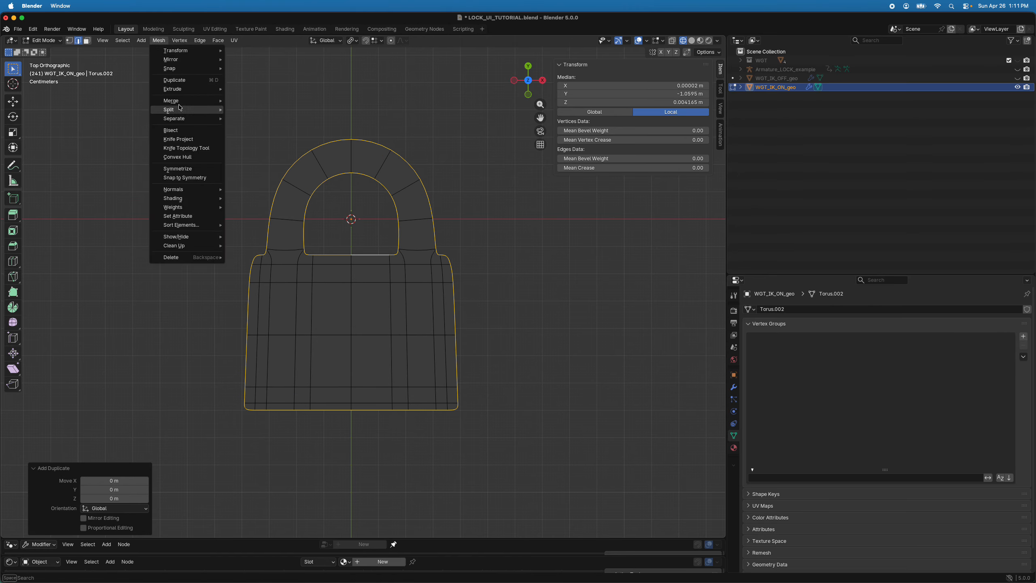
mouse_move(187, 119)
click(255, 118)
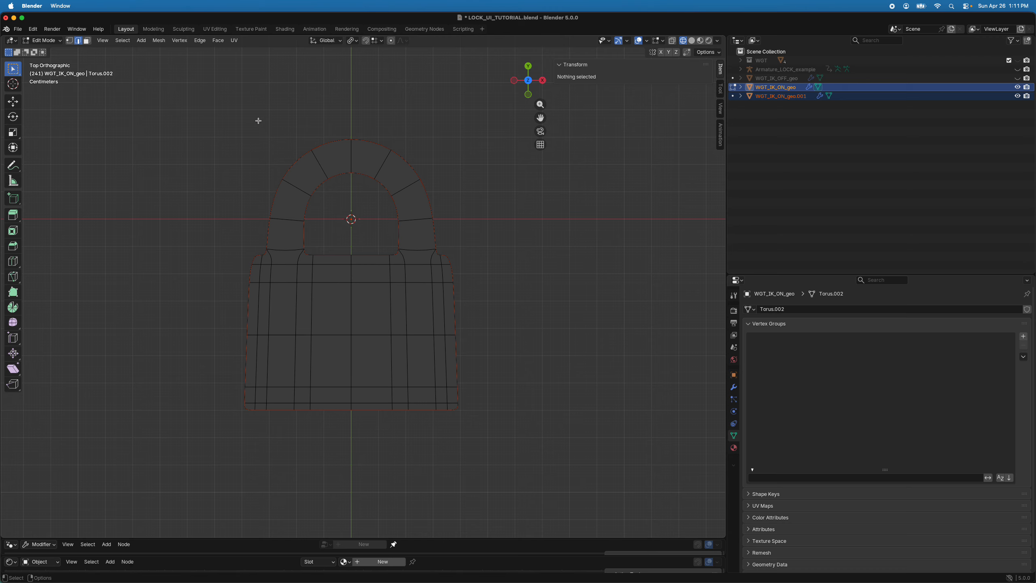
Return to Object Mode, switch the viewport to solid shading, and select only the original WGT_IK_ON_geo mesh.
click(43, 40)
click(40, 51)
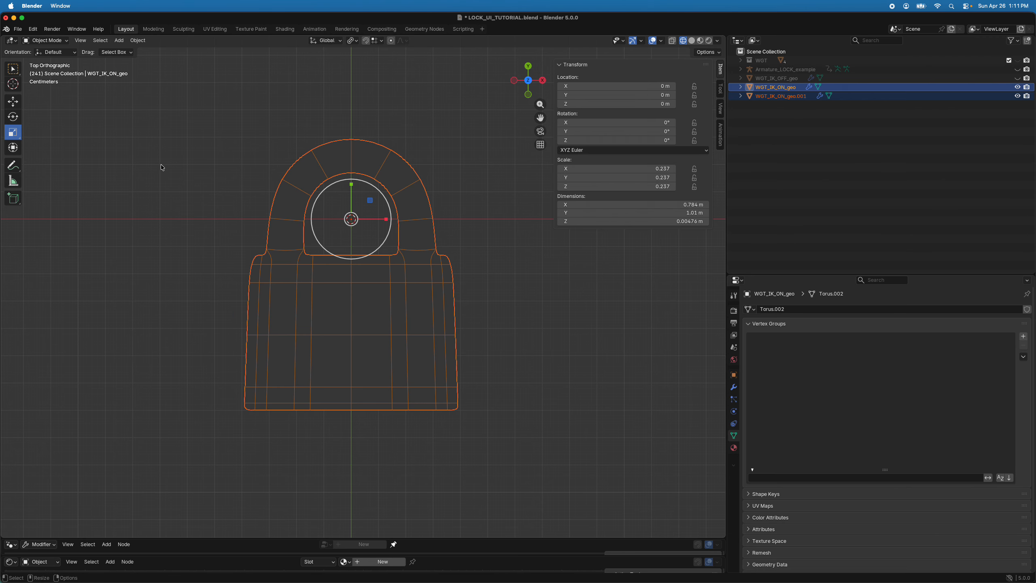
click(306, 266)
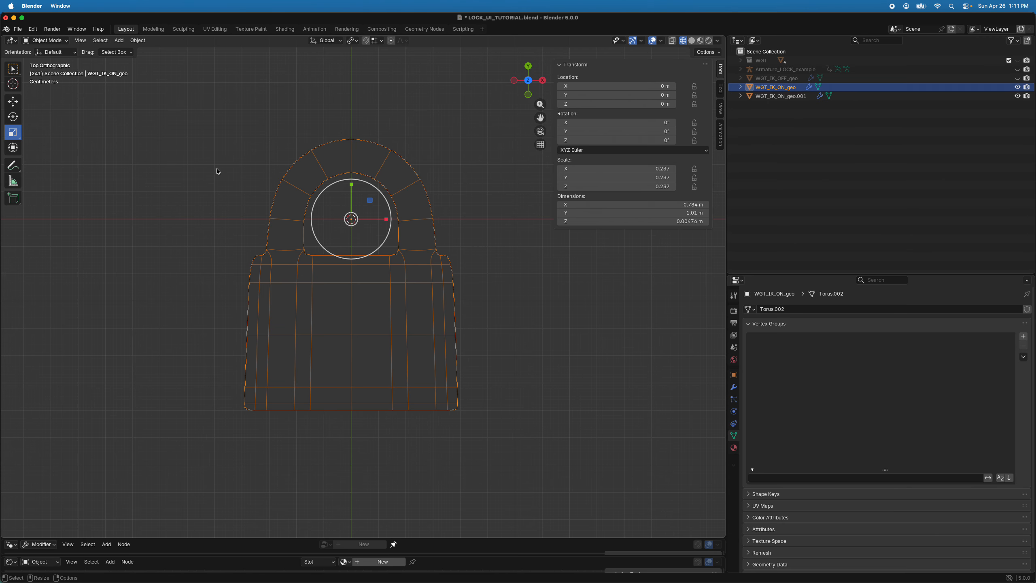
click(210, 207)
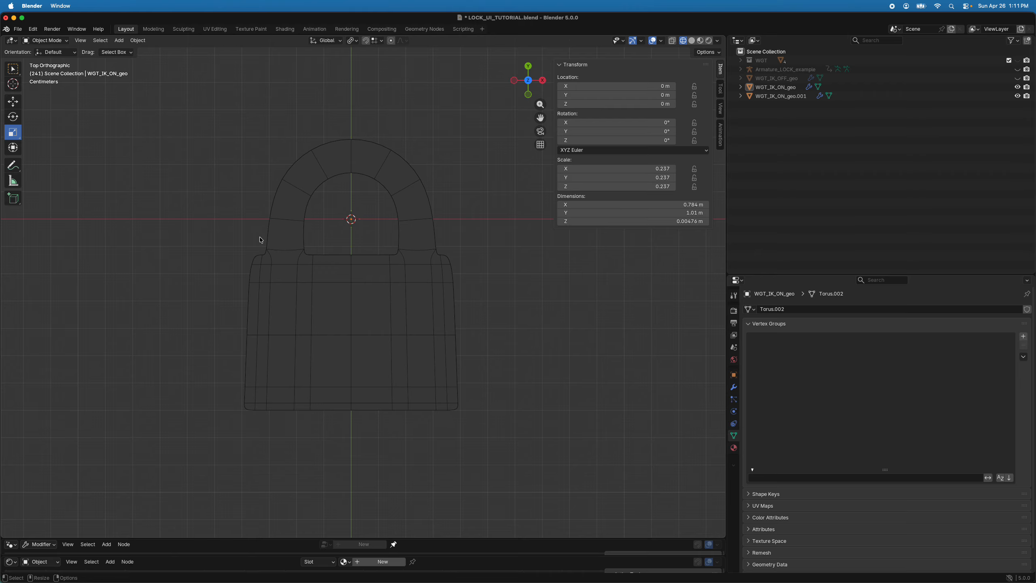
click(691, 40)
click(300, 375)
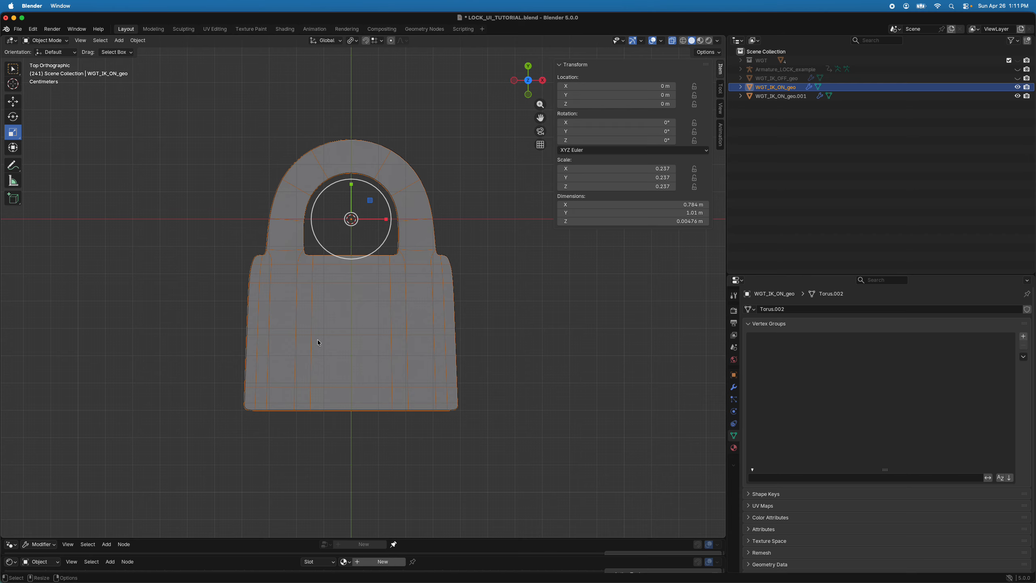
Move the original lock mesh aside, and shift the separated outline about -0.059 m in X and 0.044 m in Y.
key(w)
drag(347, 223, 129, 271)
click(266, 255)
scroll(272, 271, down, 3)
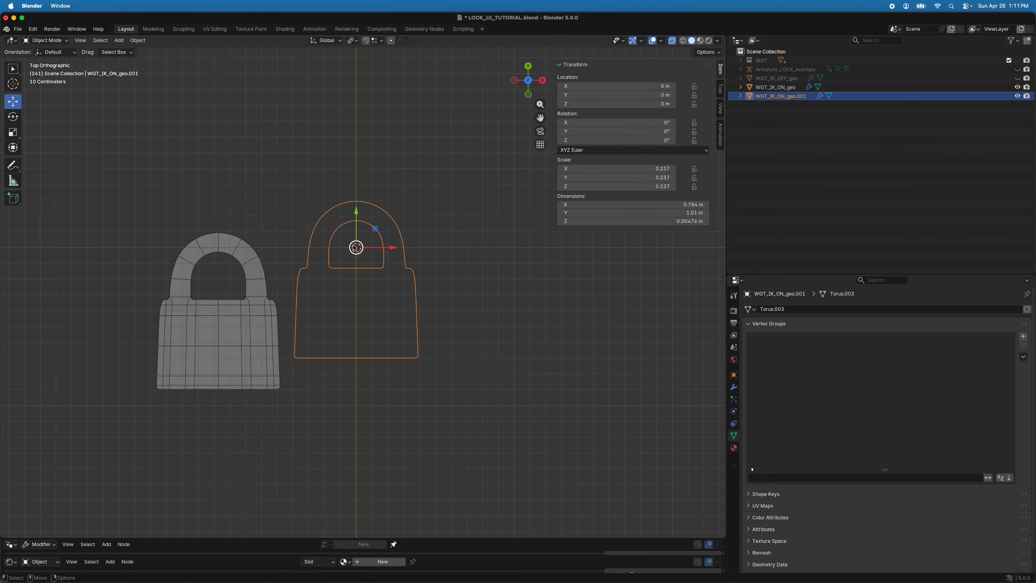
mouse_move(355, 247)
mouse_down()
mouse_move(356, 269)
mouse_move(326, 243)
mouse_move(345, 240)
mouse_up()
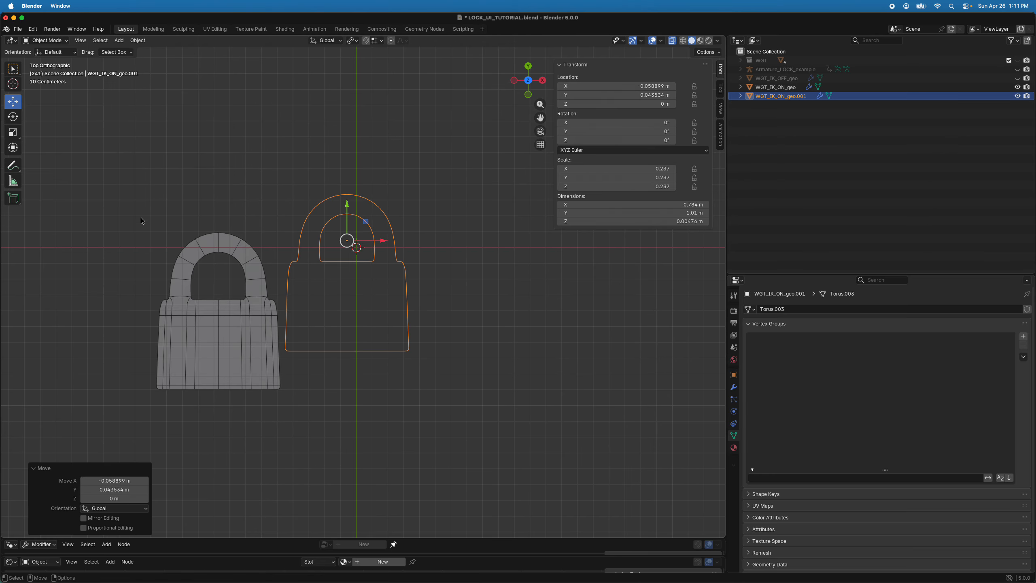
Select both the lock mesh and its separated outline and hide them in the viewport.
drag(126, 139, 395, 391)
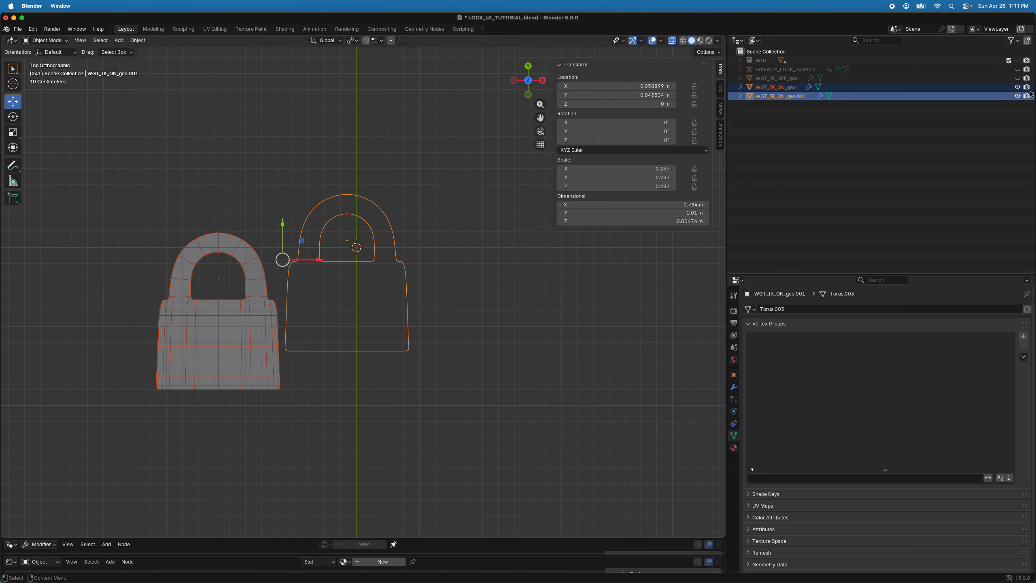
drag(1017, 87, 1018, 96)
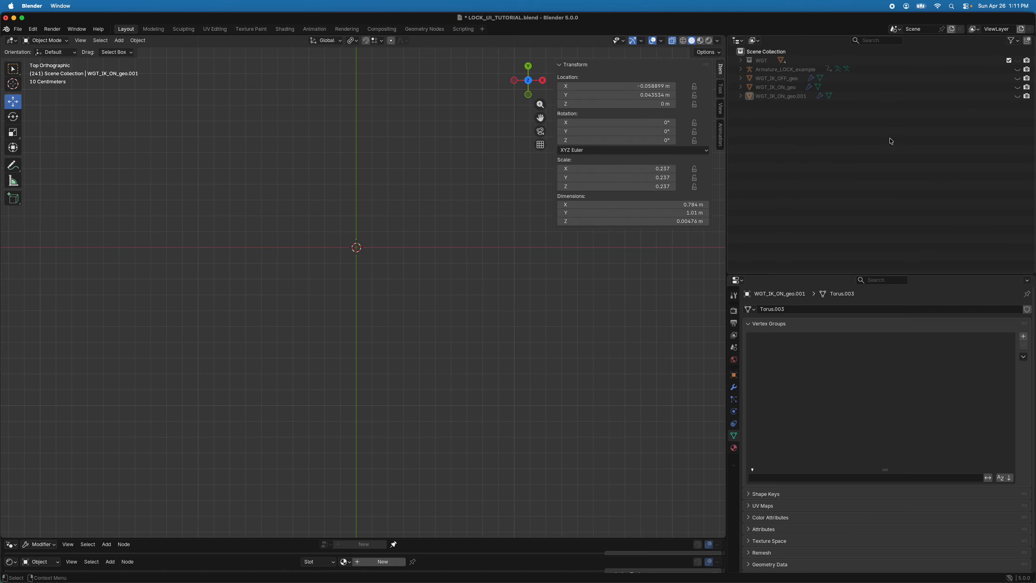
Expand the WGT collection and show its widget objects in the viewport.
click(740, 61)
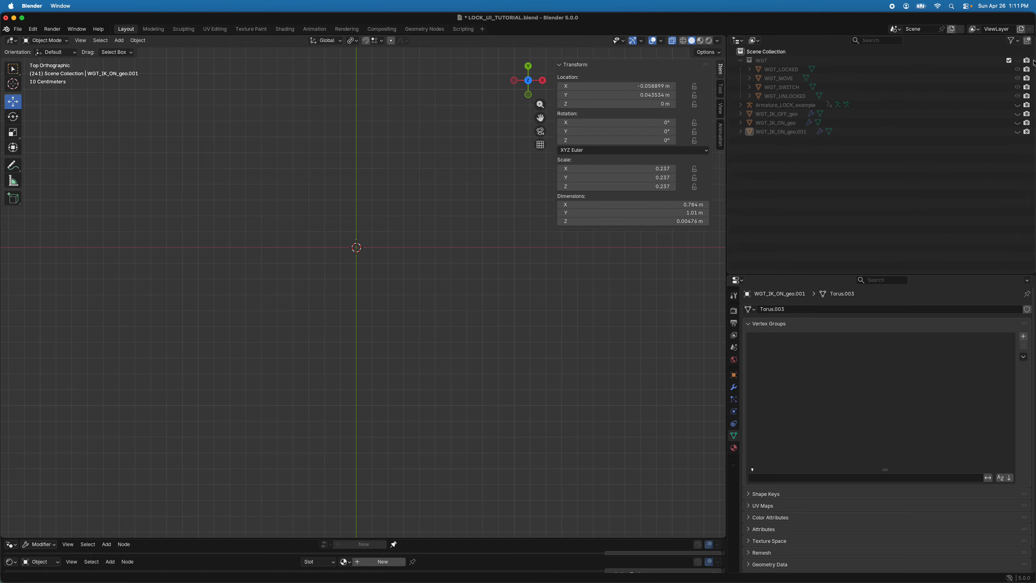
click(1018, 60)
scroll(331, 286, up, 6)
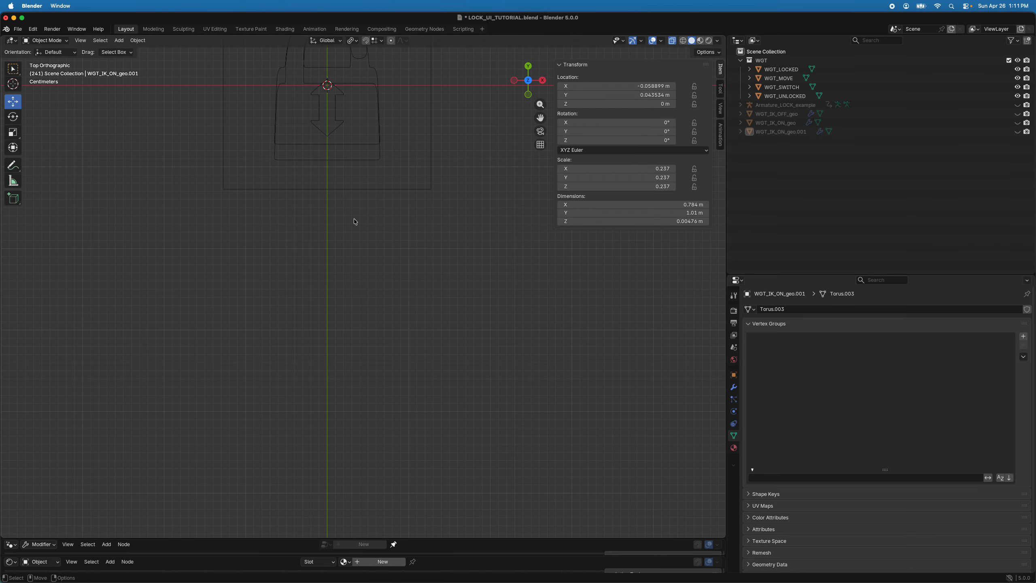
scroll(355, 195, up, 5)
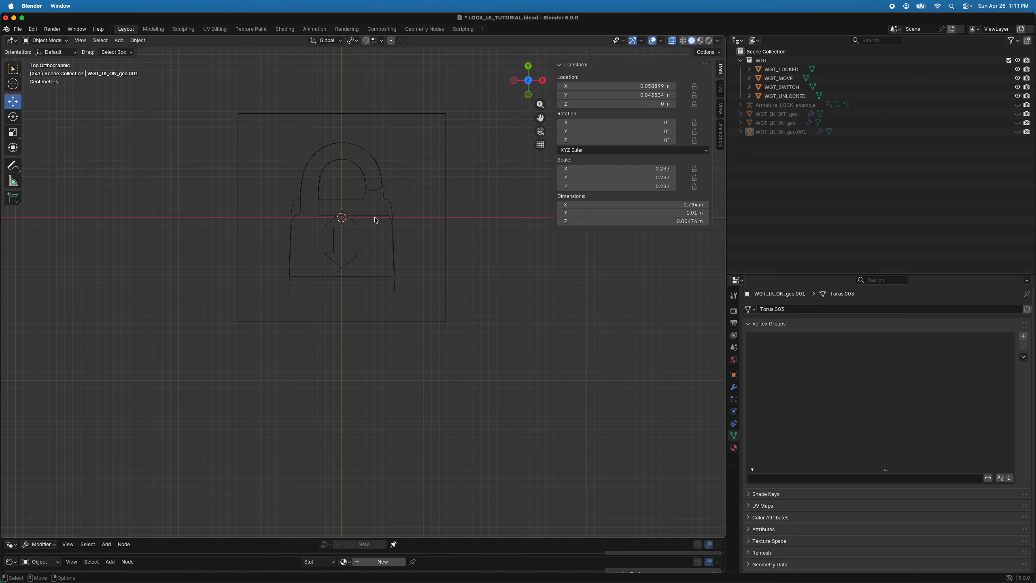
Move the open padlock, closed padlock and arrow widgets off the square in negative X, shifting the closed one about -0.389 m and the arrow about -0.526 m.
click(376, 220)
drag(342, 217, 156, 213)
click(334, 200)
scroll(344, 215, down, 3)
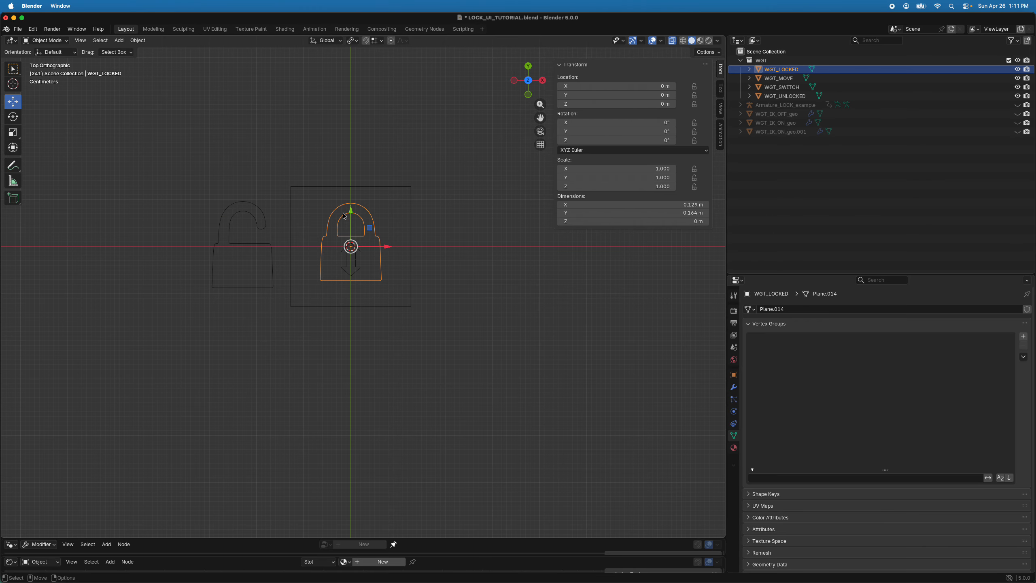
drag(351, 246, 167, 253)
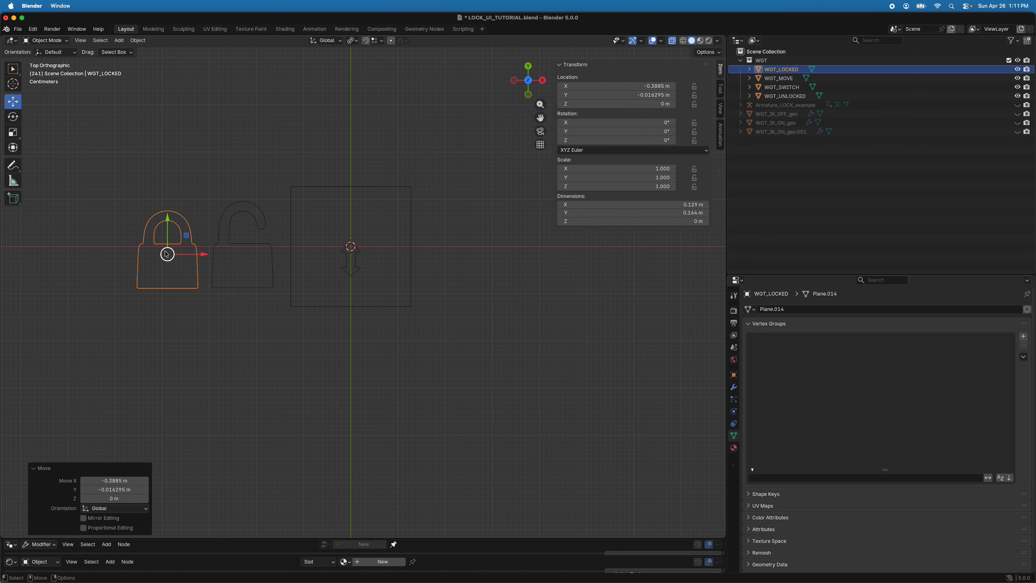
click(350, 271)
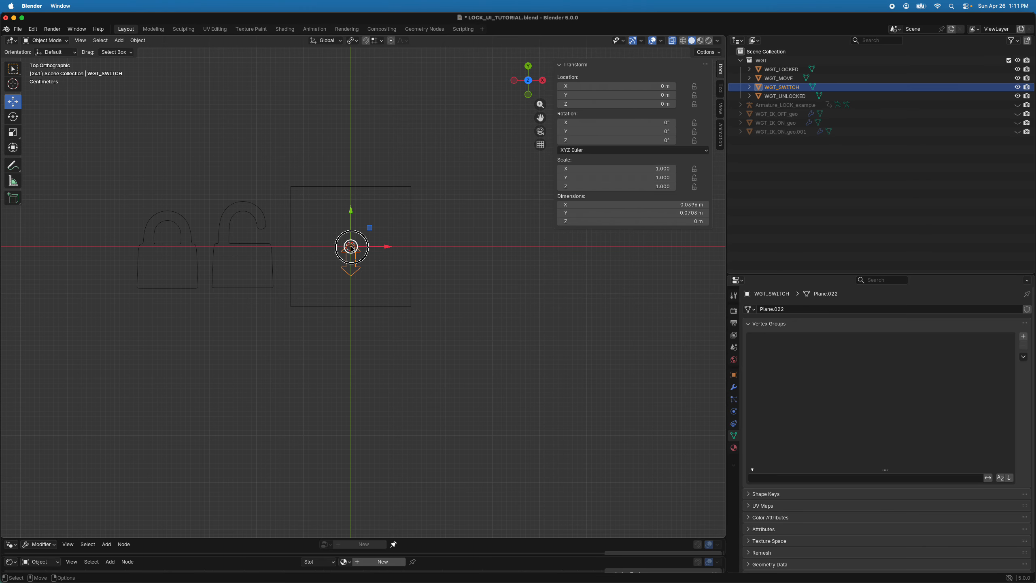
drag(351, 248, 104, 250)
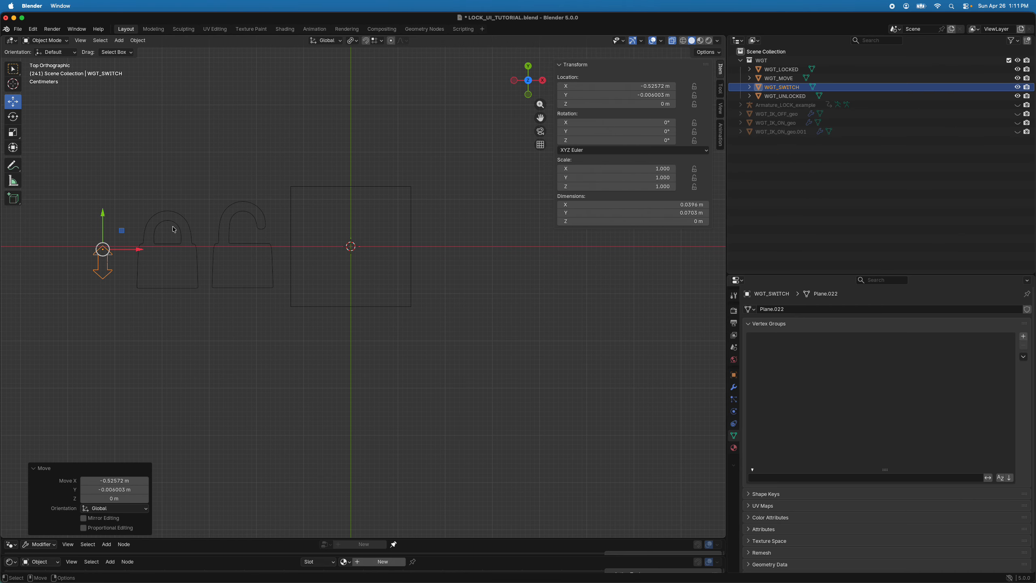
Examine the square, arrow, closed padlock and open padlock widgets by selecting them together and one by one.
click(305, 186)
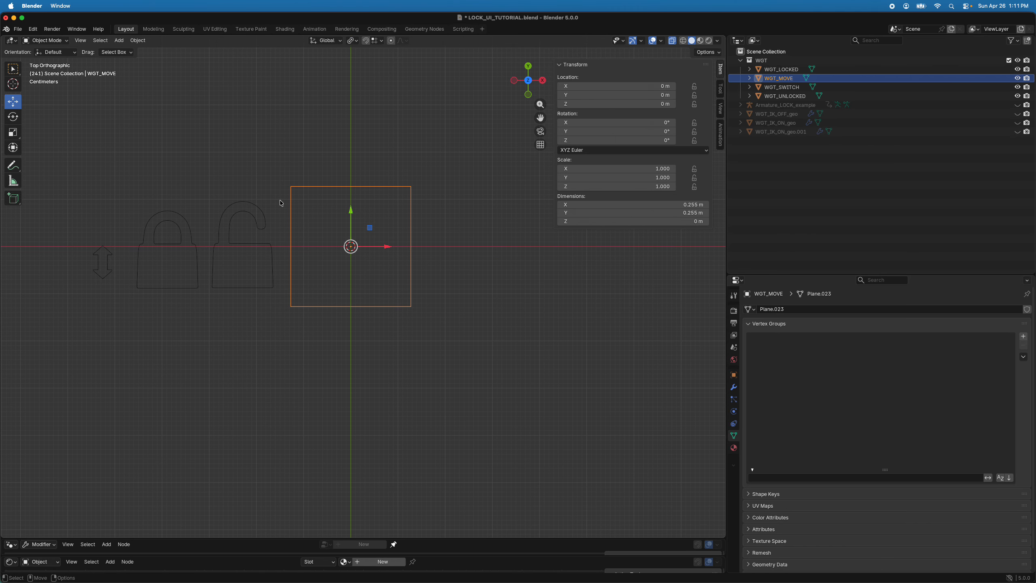
click(266, 162)
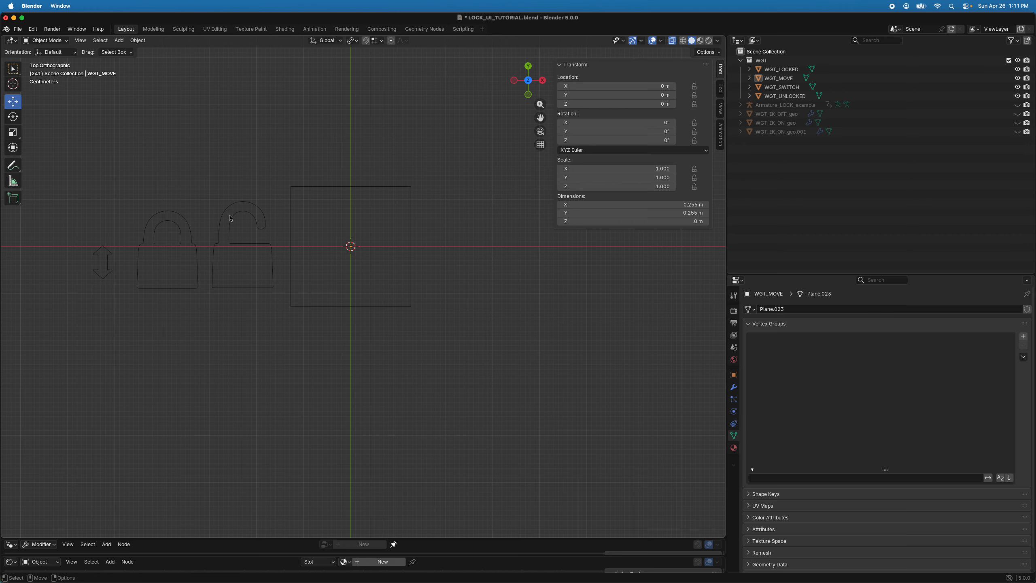
scroll(139, 182, down, 1)
drag(94, 178, 470, 358)
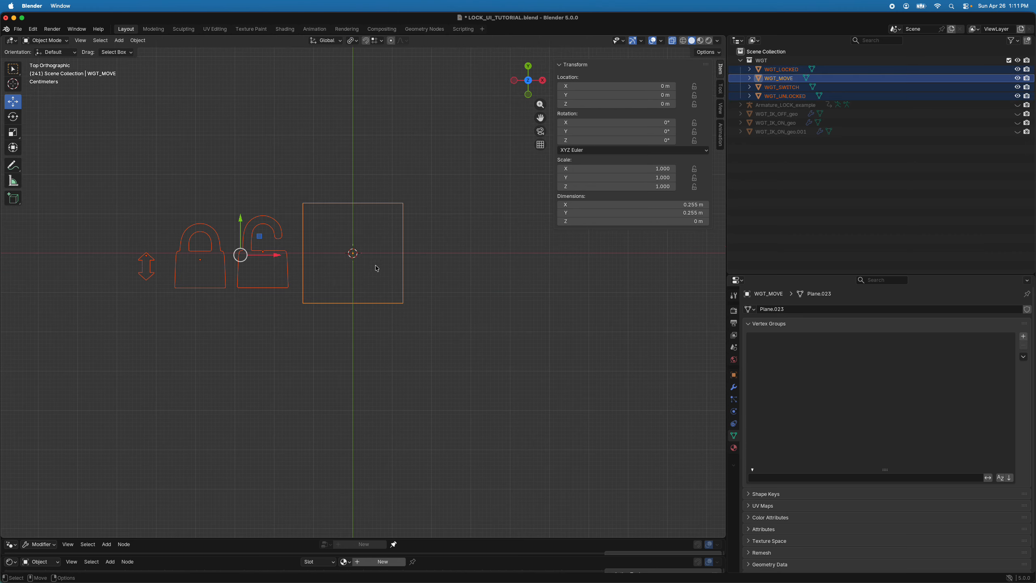
click(183, 193)
click(146, 264)
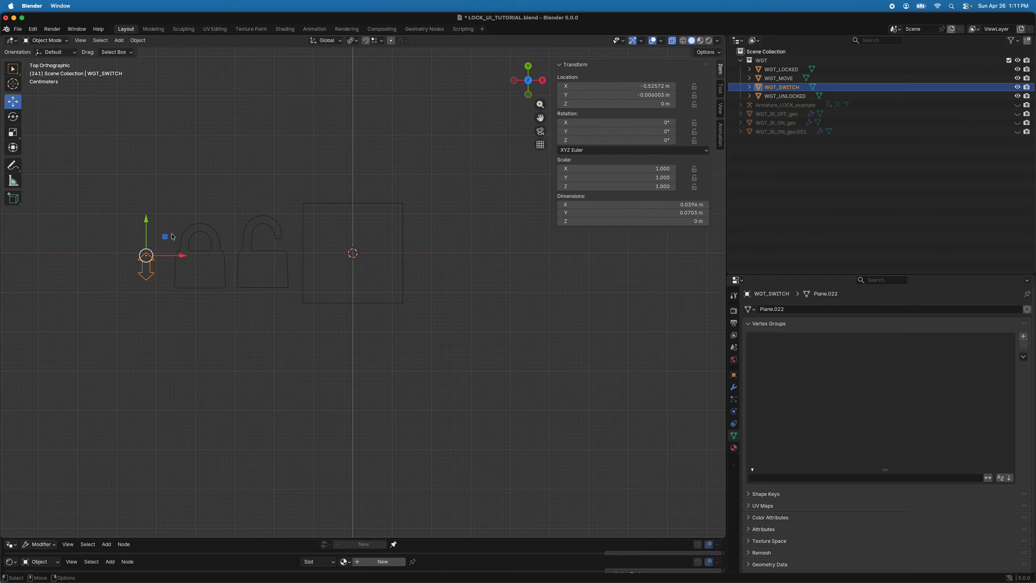
click(184, 229)
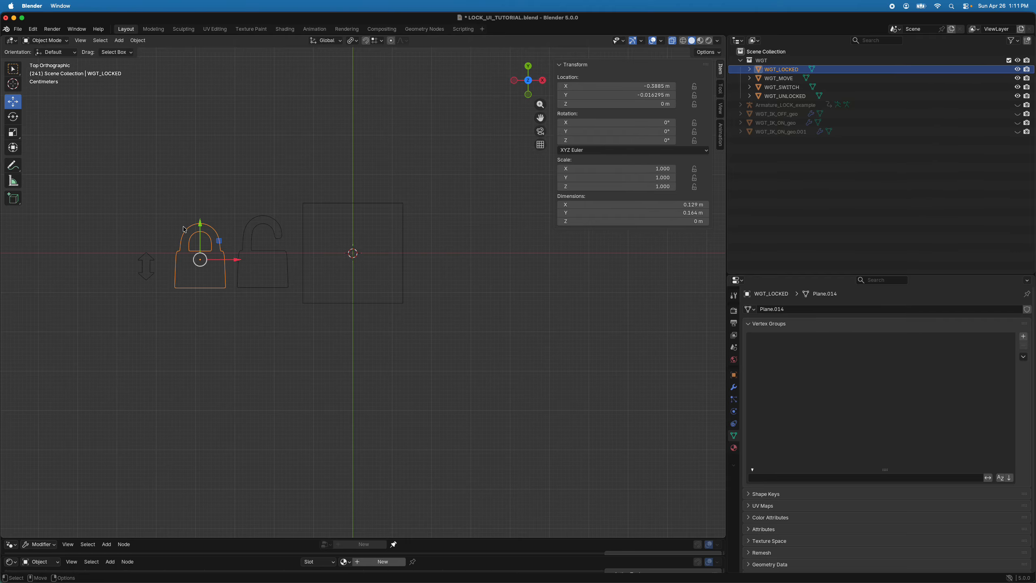
click(256, 219)
click(333, 204)
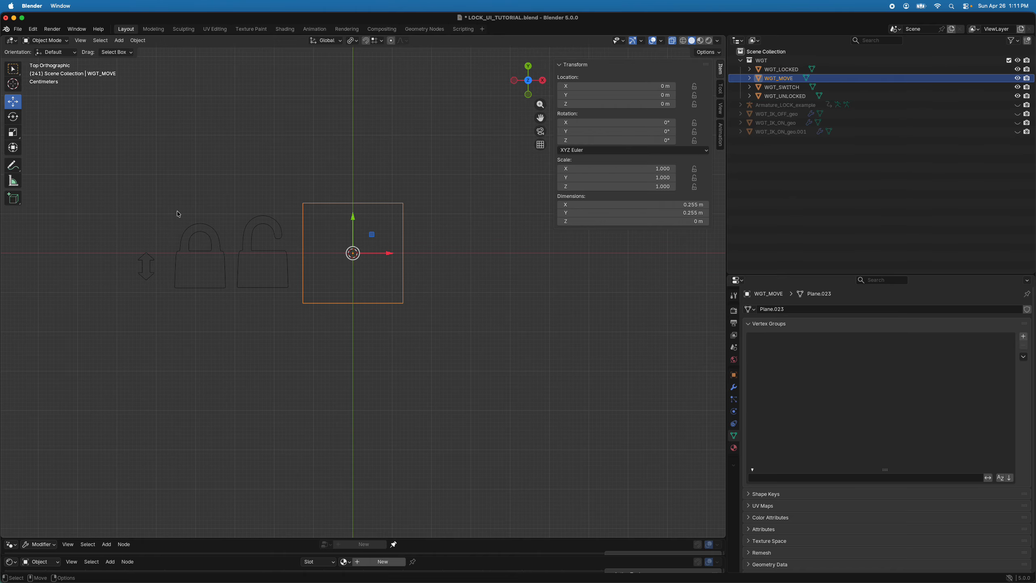
Select all four widgets and move them away from the origin, about -0.408 m in X and 0.399 m in Y.
scroll(163, 208, down, 2)
drag(126, 201, 453, 357)
drag(358, 263, 259, 180)
drag(149, 195, 487, 398)
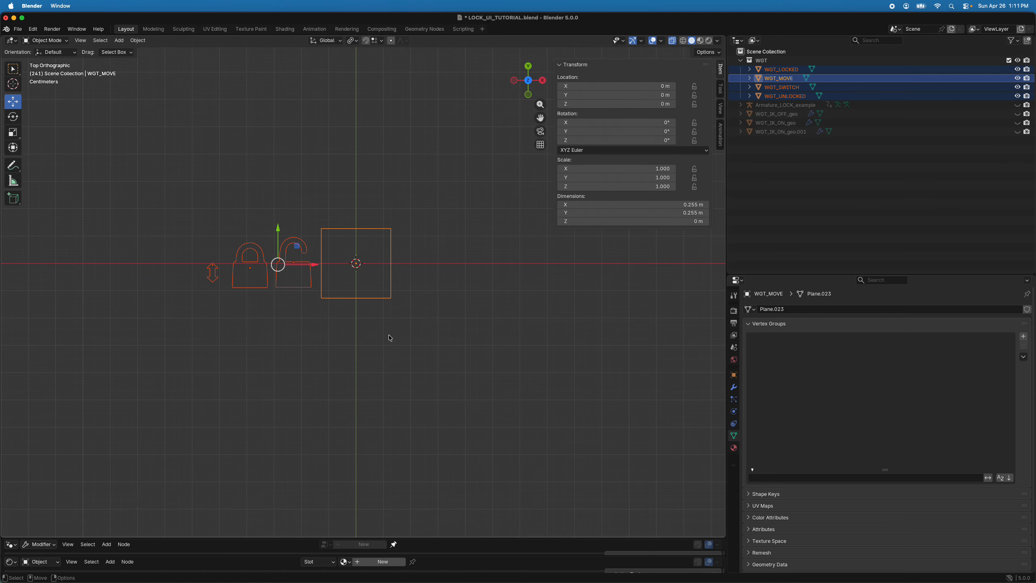
drag(277, 264, 310, 301)
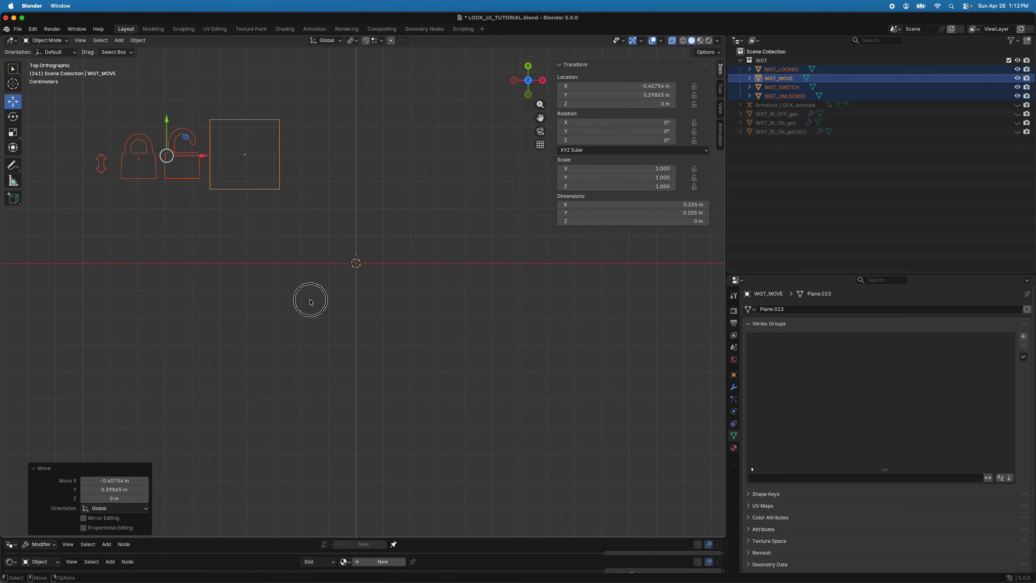
click(337, 336)
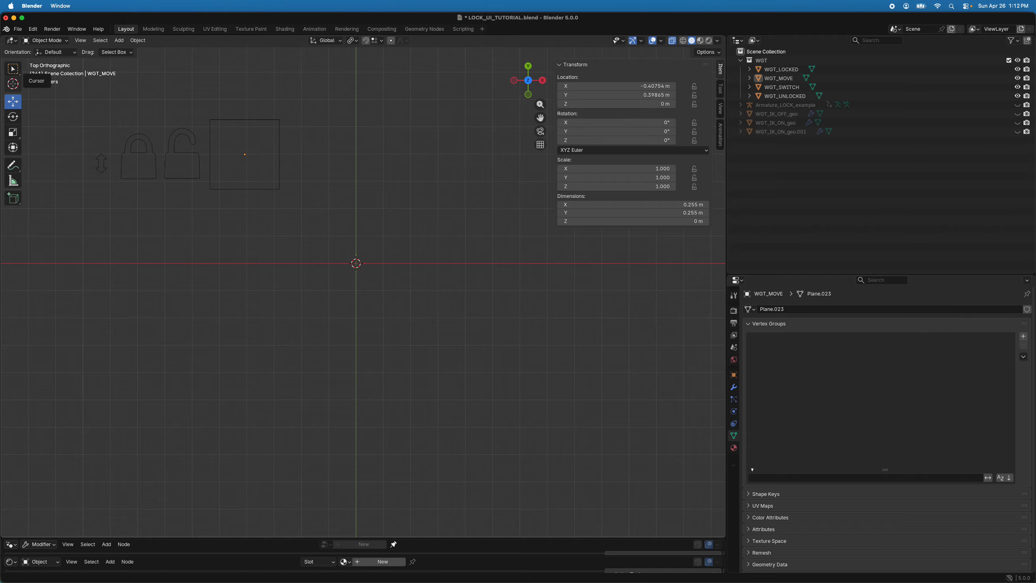
Add a new armature at the world origin.
click(118, 43)
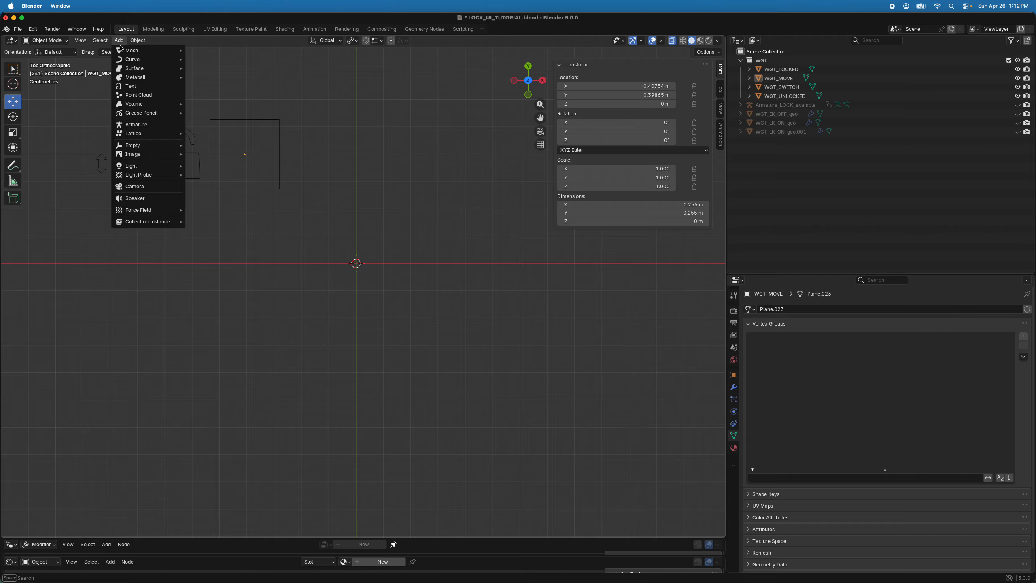
click(163, 125)
scroll(371, 278, up, 3)
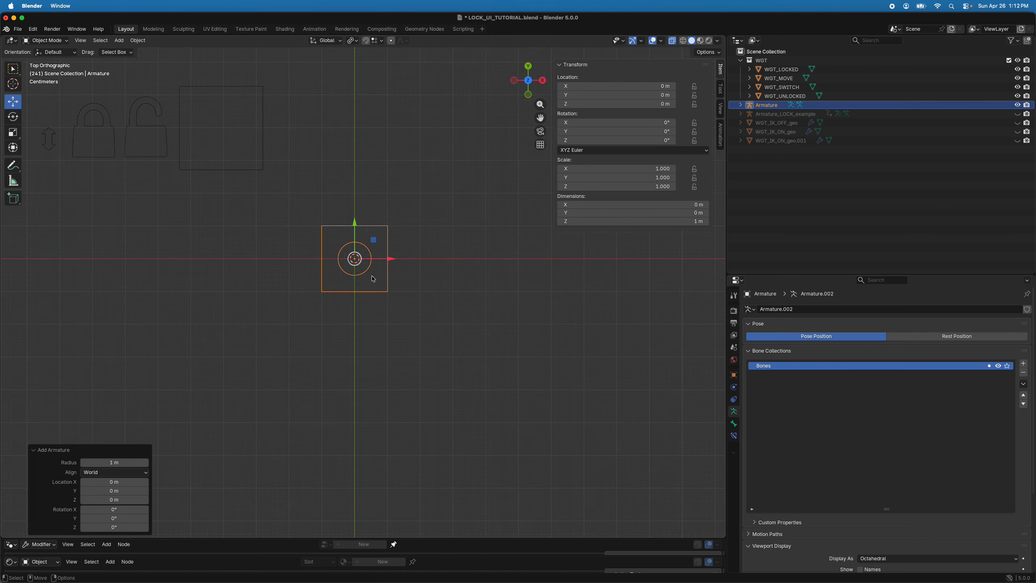
From the right orthographic view, enter Edit Mode and rotate the armature's bone -90° about X so it lies along the Y axis.
scroll(346, 265, down, 3)
middle_drag(346, 269, 463, 165)
click(527, 86)
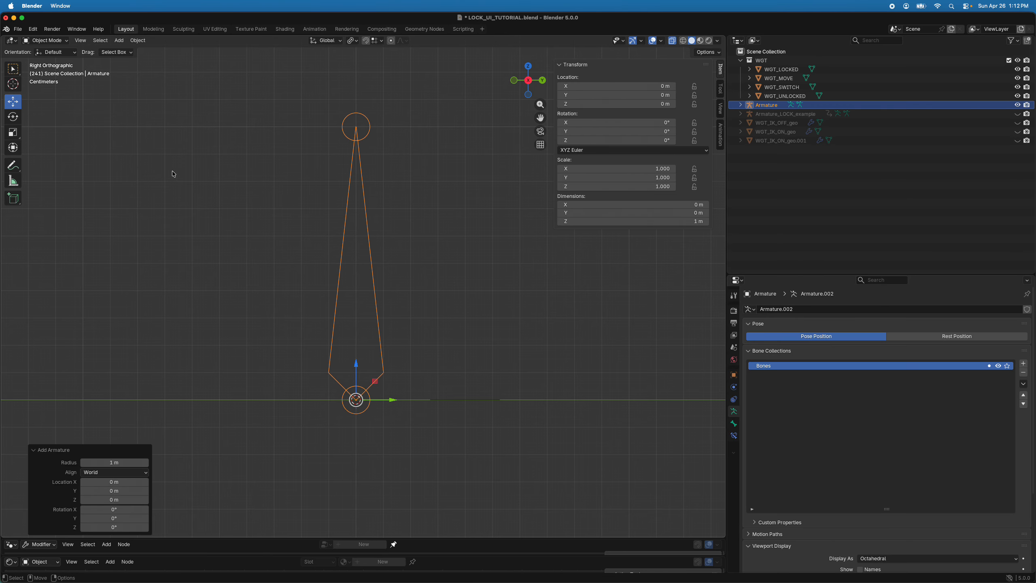
click(45, 41)
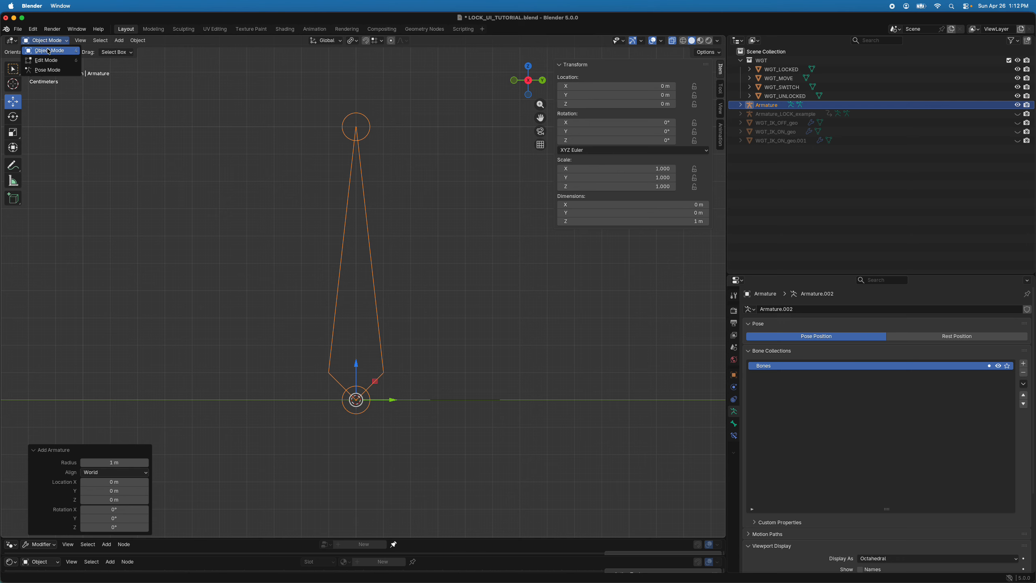
click(47, 54)
click(365, 333)
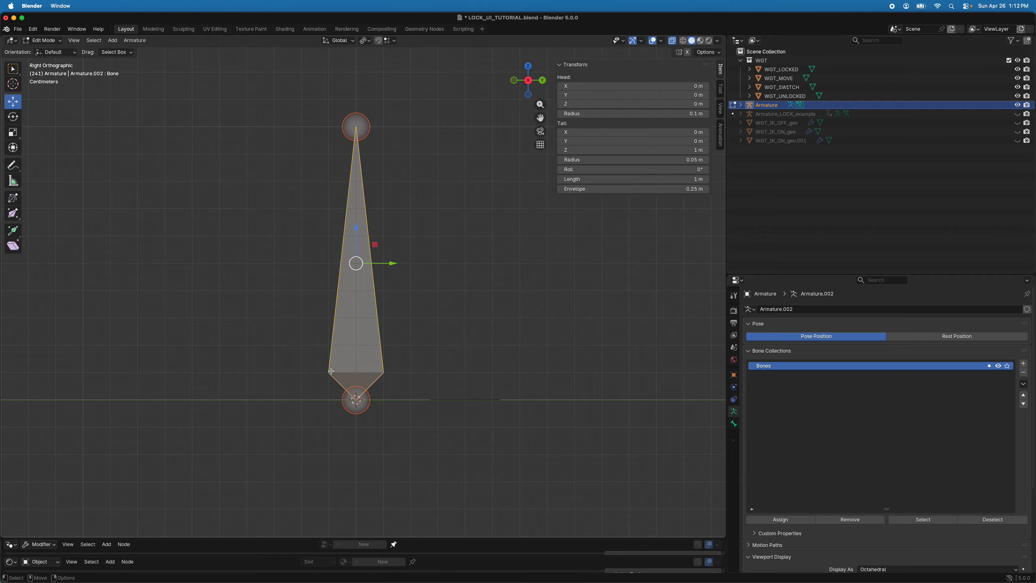
key(shift+space)
key(r)
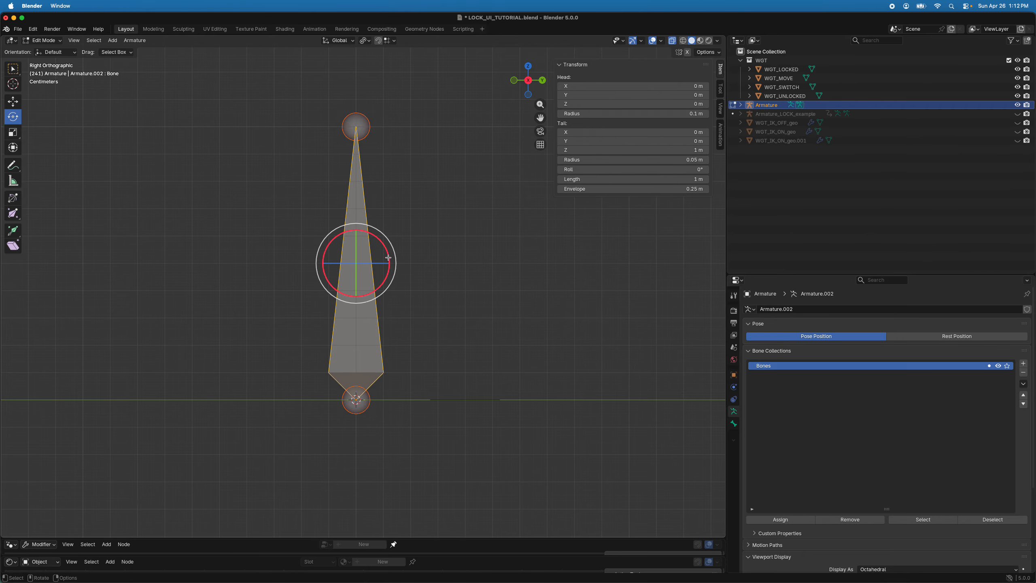
drag(392, 249, 428, 416)
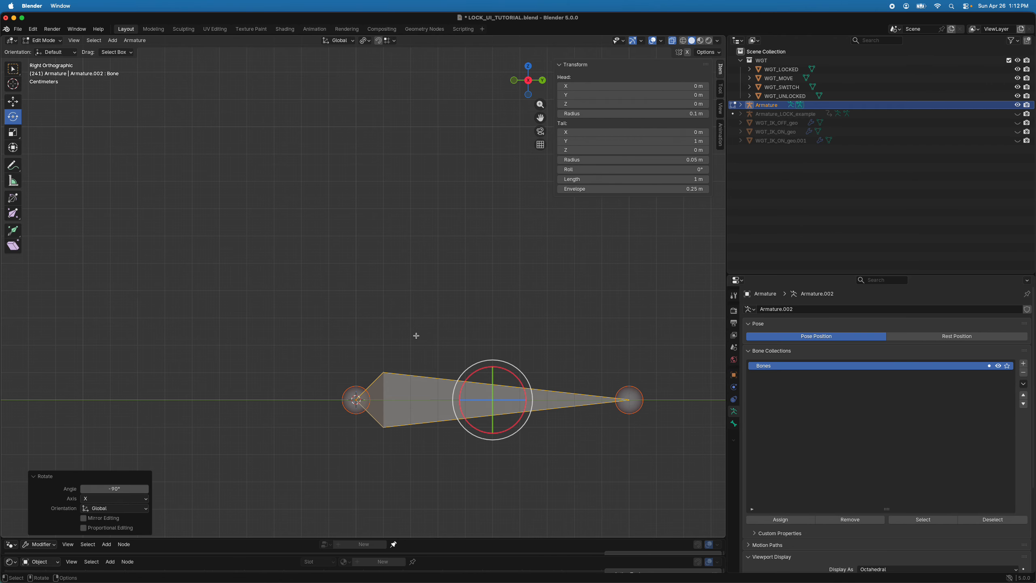
click(393, 317)
Rename the armature's bone as MOVE.
scroll(390, 311, down, 3)
middle_drag(390, 311, 363, 256)
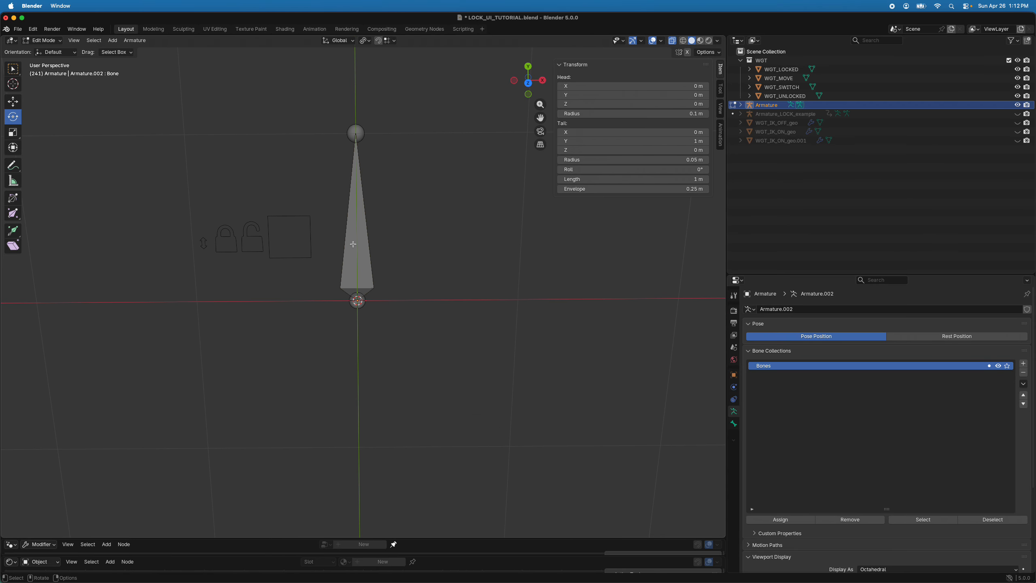
click(352, 244)
scroll(353, 243, up, 2)
key(F2)
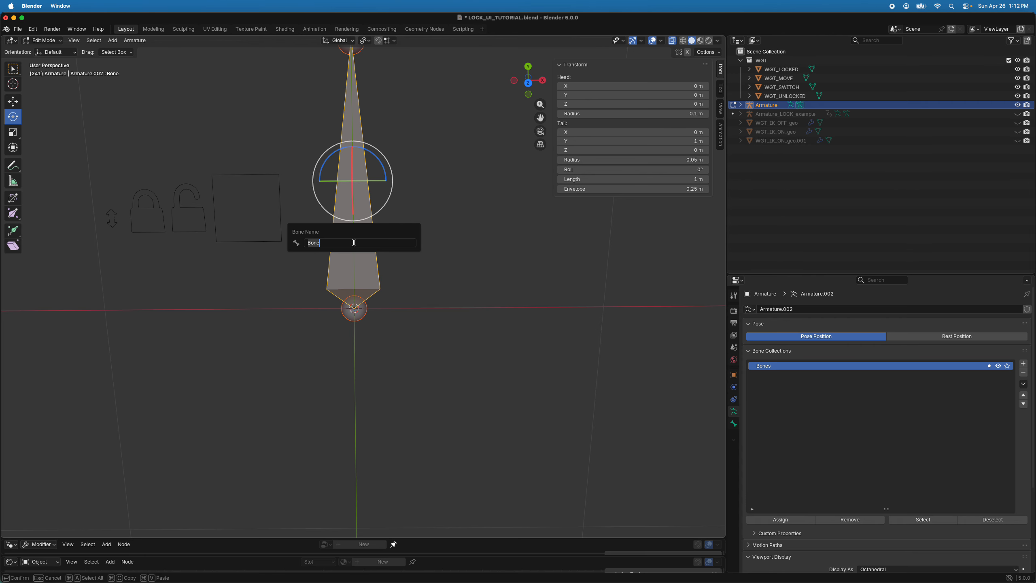
text(MOVE)
key(Return)
click(401, 257)
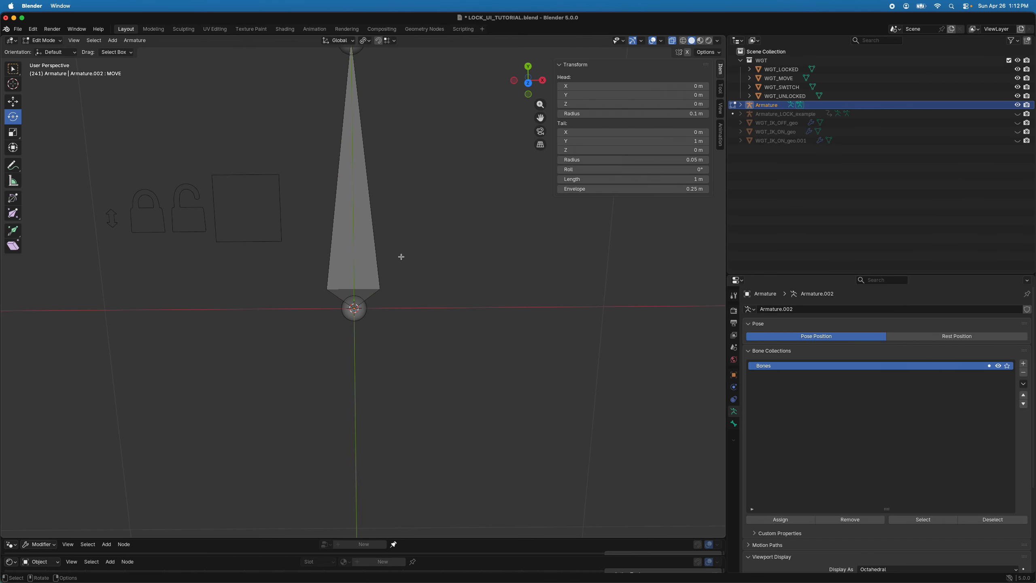
Duplicate the MOVE bone in place and set the copy's length to 0.5 m.
click(370, 236)
scroll(370, 237, down, 2)
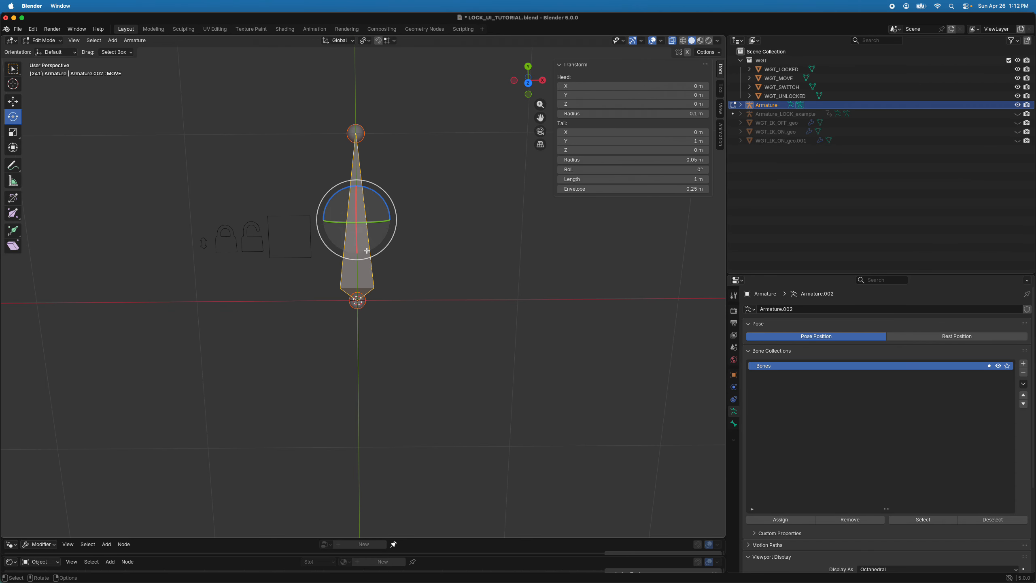
key(shift+d)
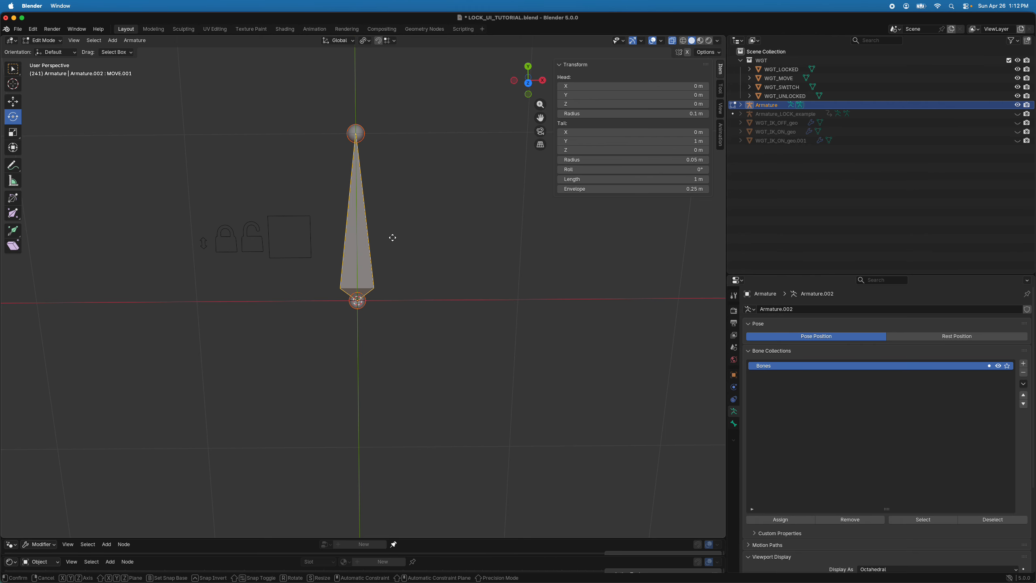
key(Escape)
click(628, 179)
text(0.5)
key(Return)
Rename the shorter duplicate bone as Locked.
scroll(388, 236, up, 1)
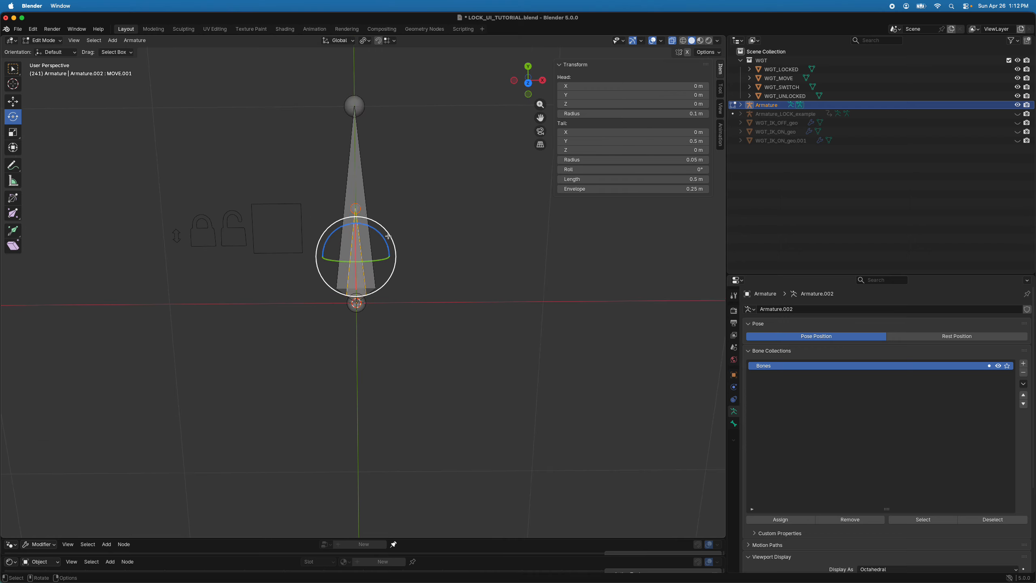
key(F2)
text(Locked)
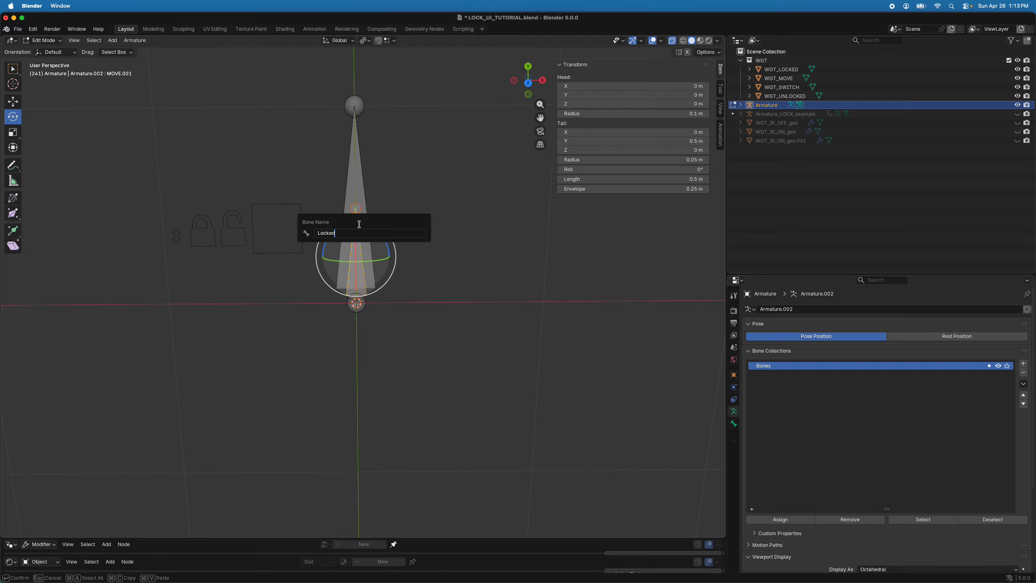
key(Return)
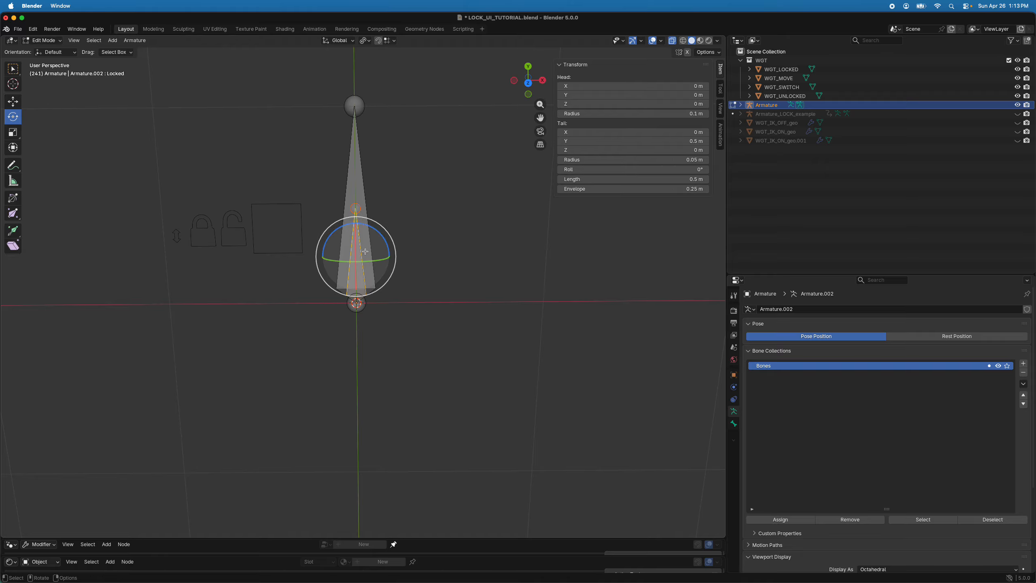
Duplicate the Locked bone in place and rename the copy as Un_Locked.
key(shift+d)
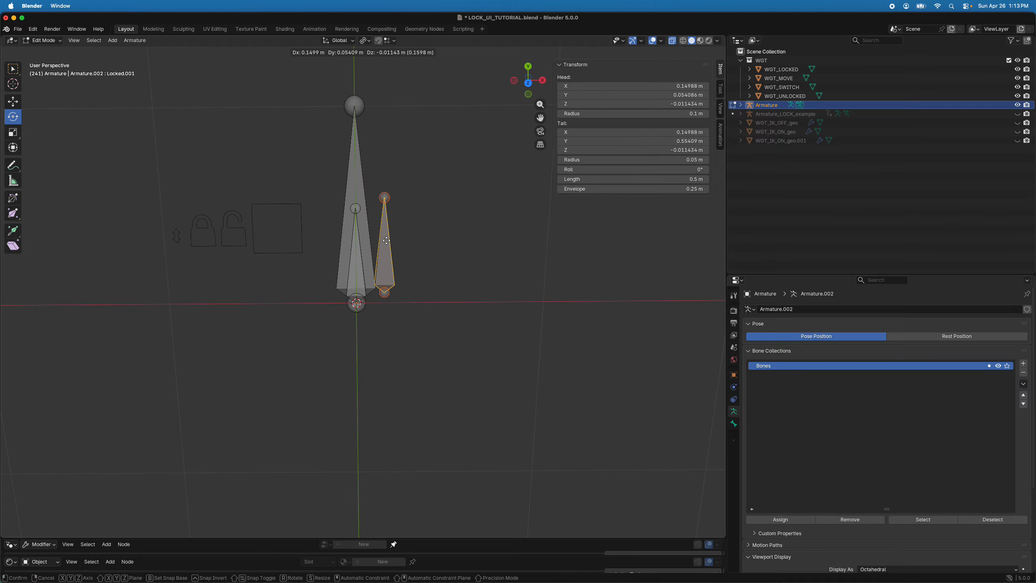
right_click(386, 240)
key(F2)
click(339, 240)
text(Un_Locked.001)
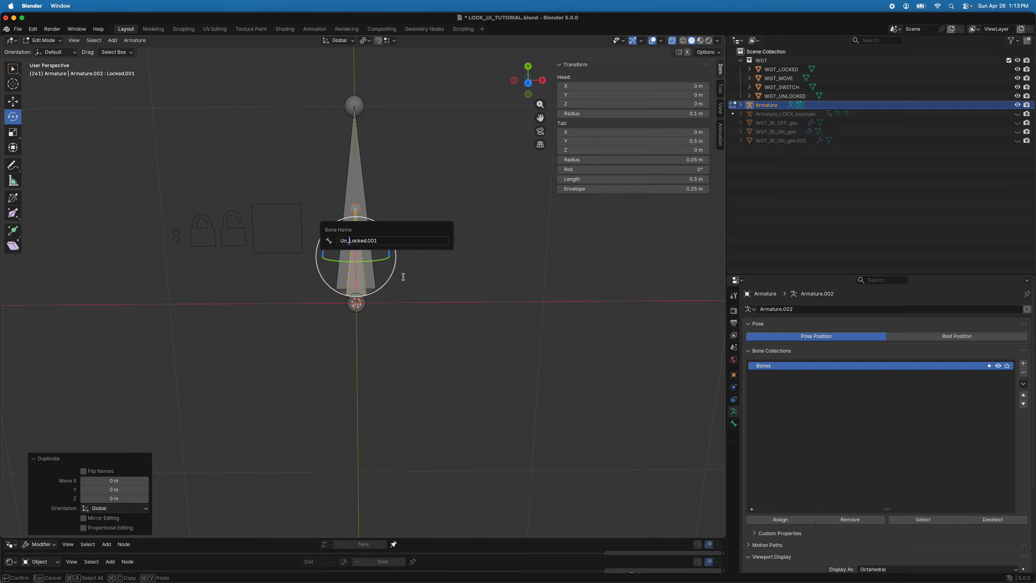
key(BackSpace)
key(BackSpace)
key(Return)
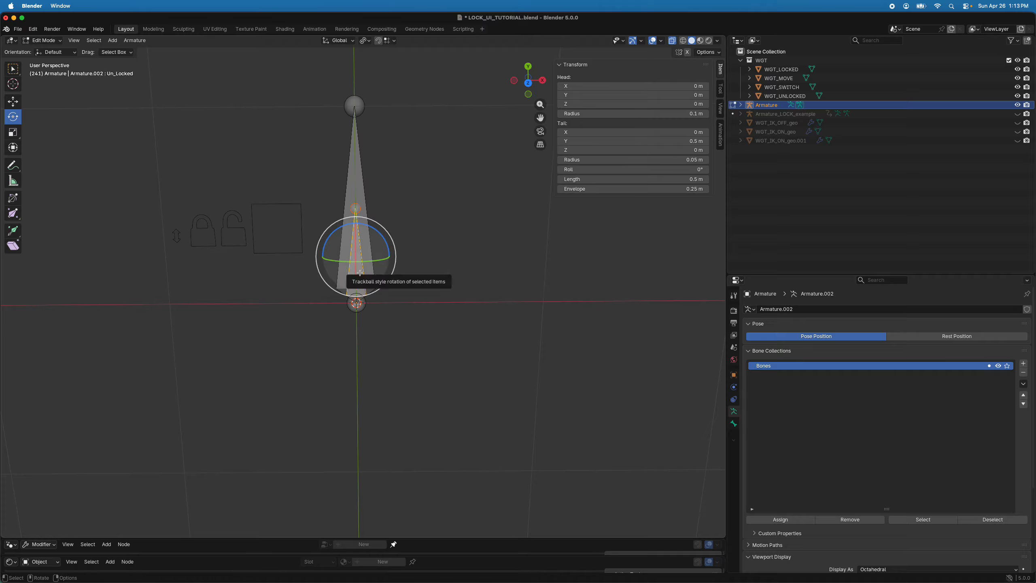
Duplicate the Un_Locked bone in place and set the copy's length to 0.25 m.
key(shift+d)
right_click(408, 247)
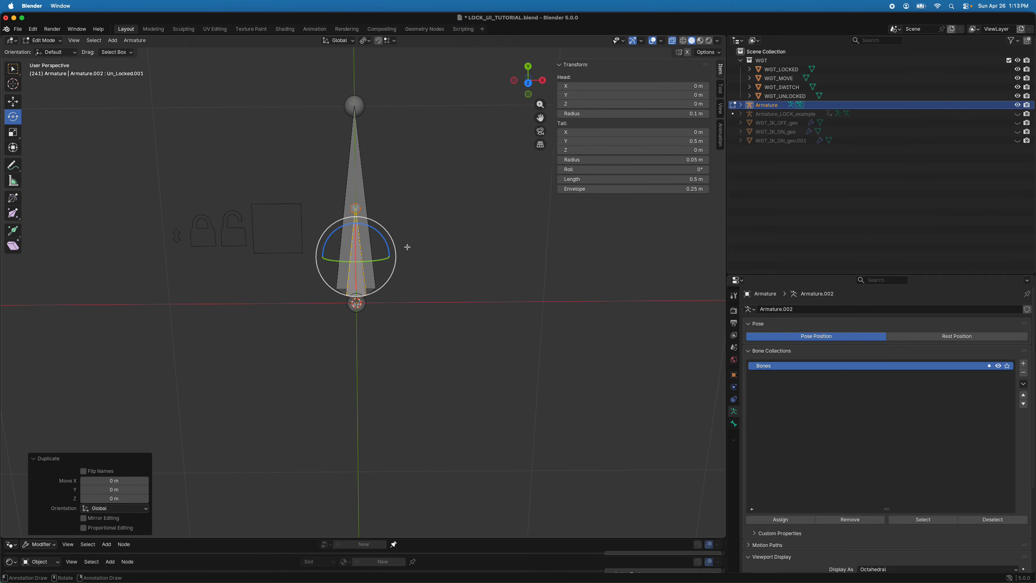
click(609, 179)
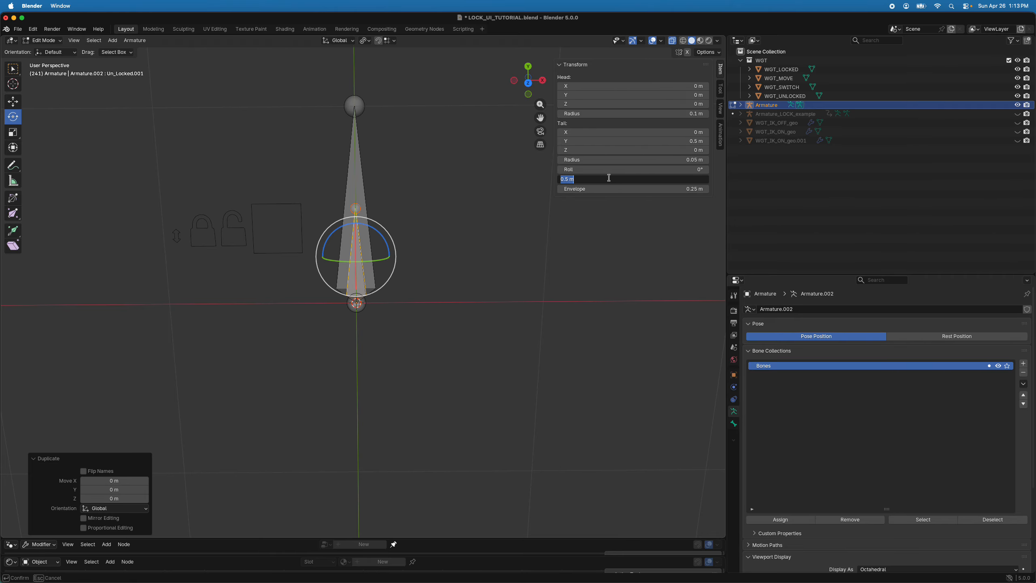
click(566, 178)
key(Left)
text(2)
key(Return)
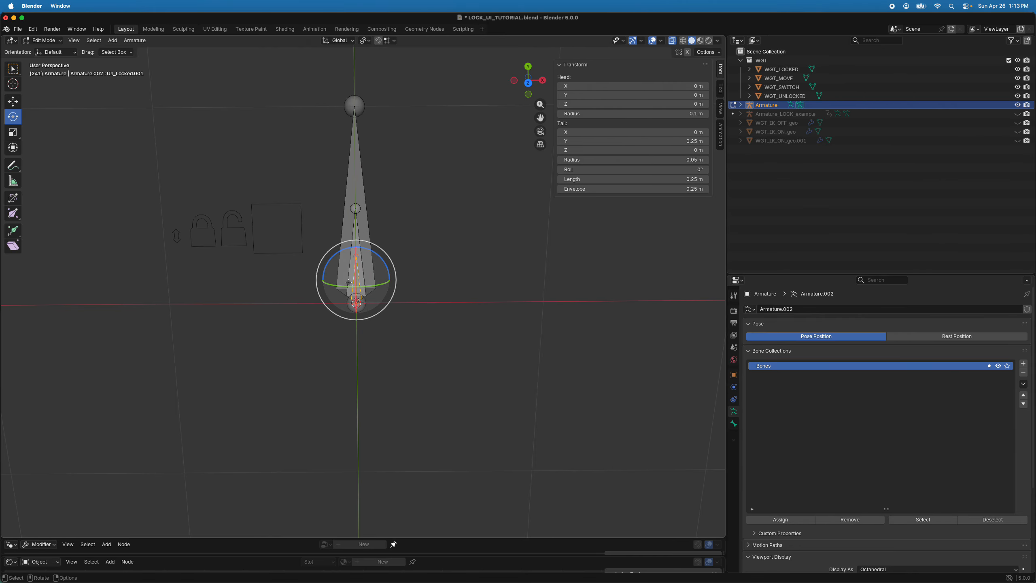
Rename the 0.25 m duplicate bone as SWITICH.
scroll(348, 277, up, 2)
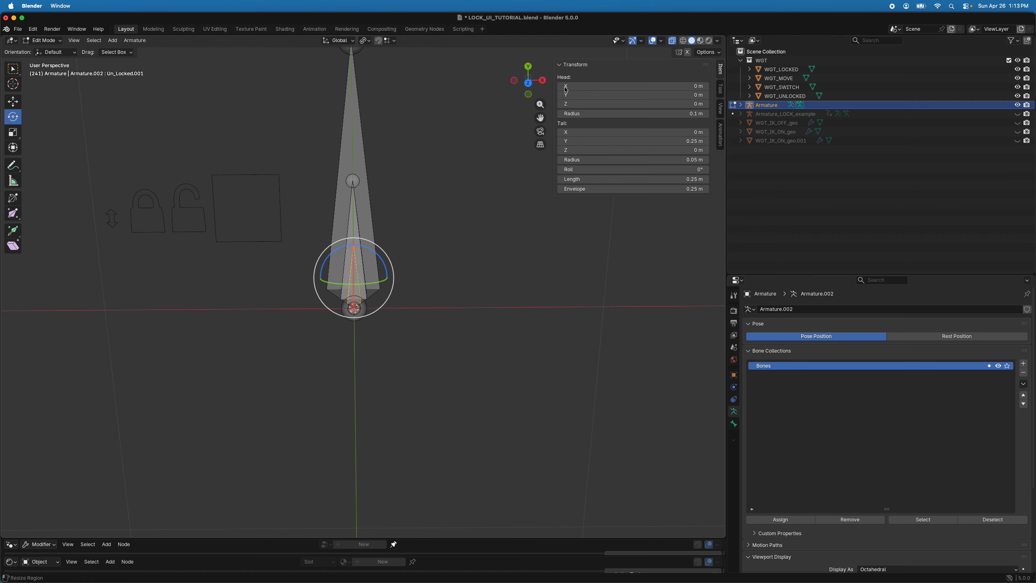
click(532, 84)
key(F2)
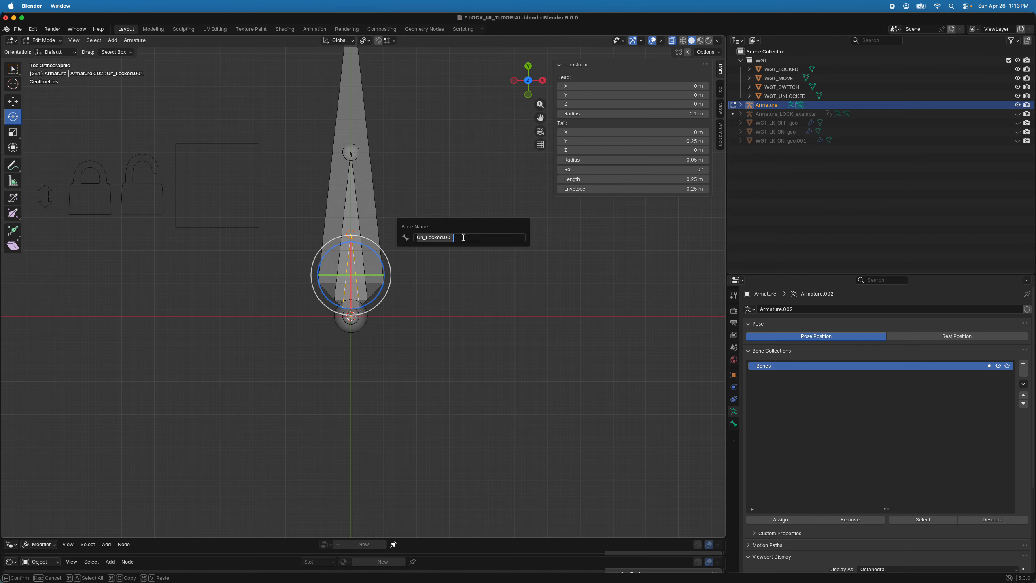
text(SWI)
text(TCG)
key(Return)
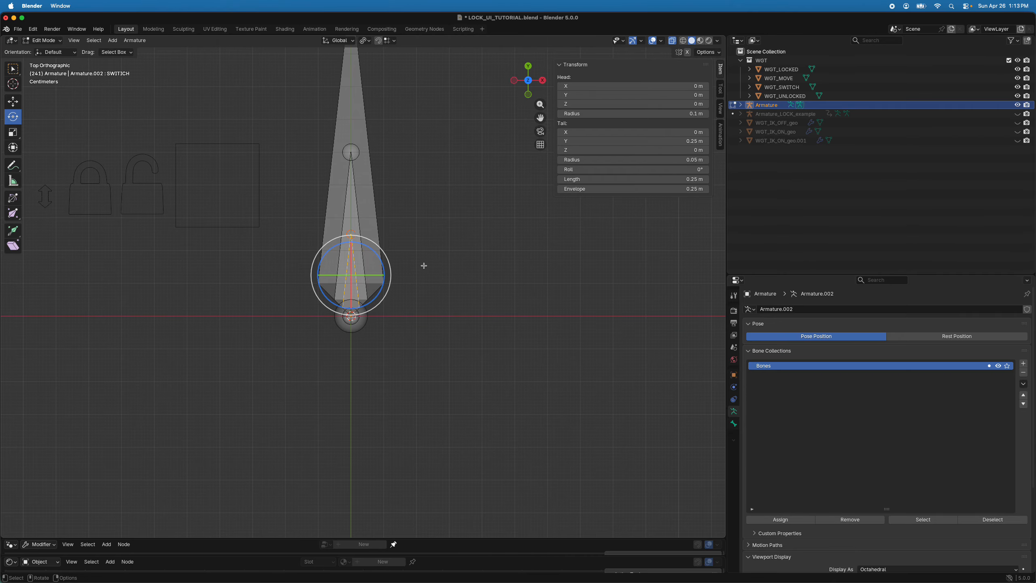
Examine the stacked bones of the armature and check the name of the longest one.
scroll(418, 261, down, 3)
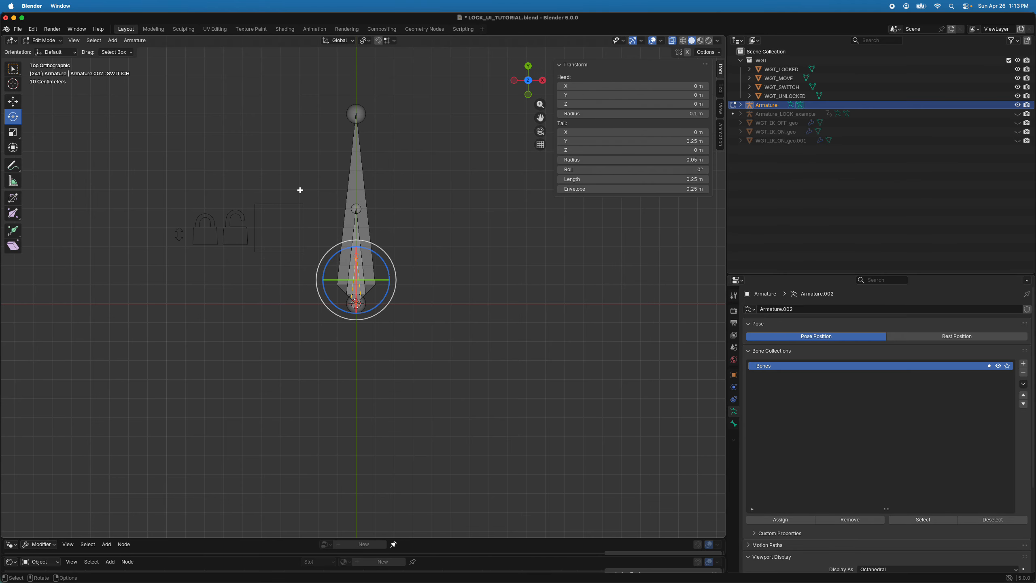
click(334, 209)
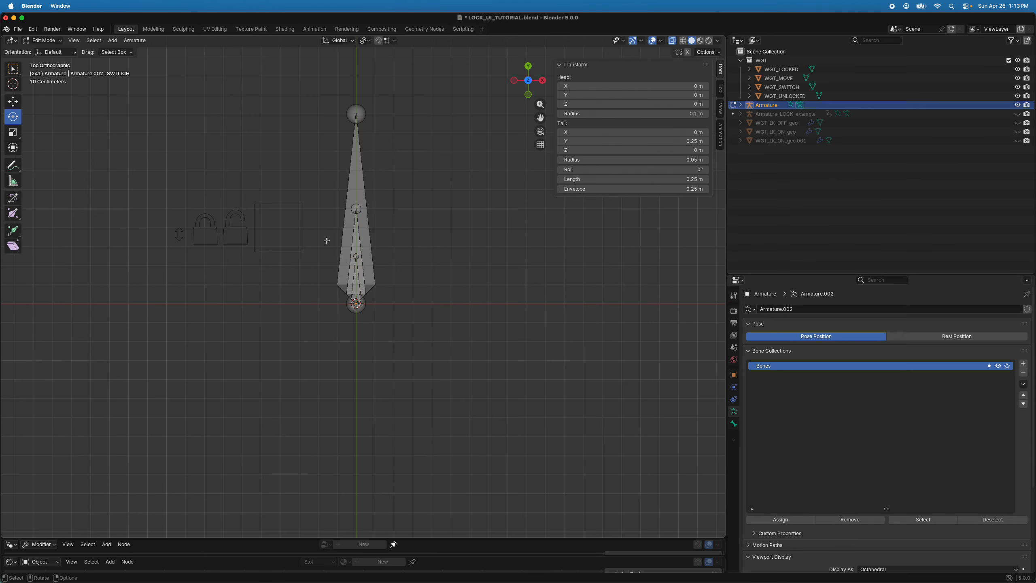
drag(318, 237, 409, 340)
click(325, 195)
drag(323, 94, 444, 416)
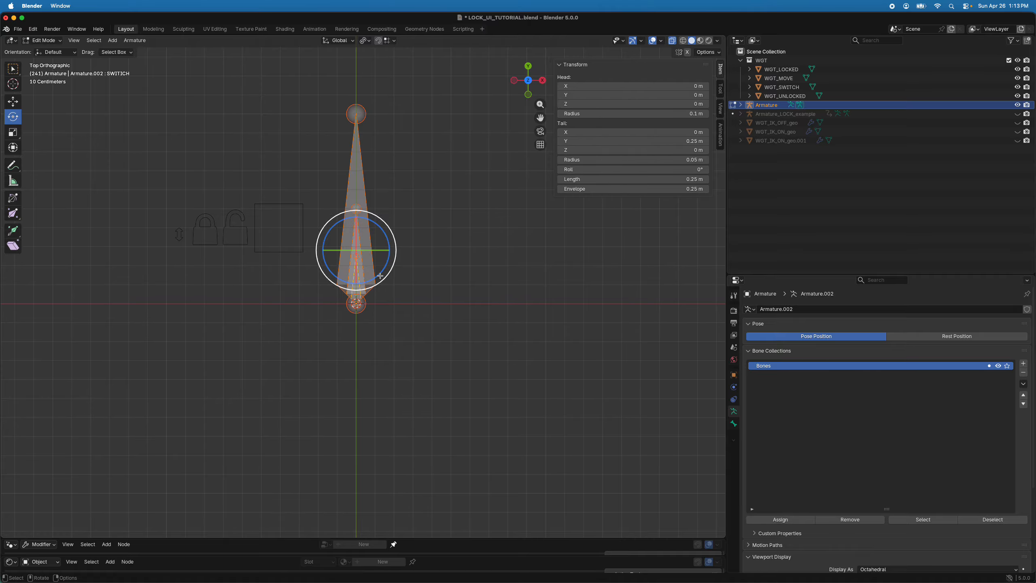
click(357, 181)
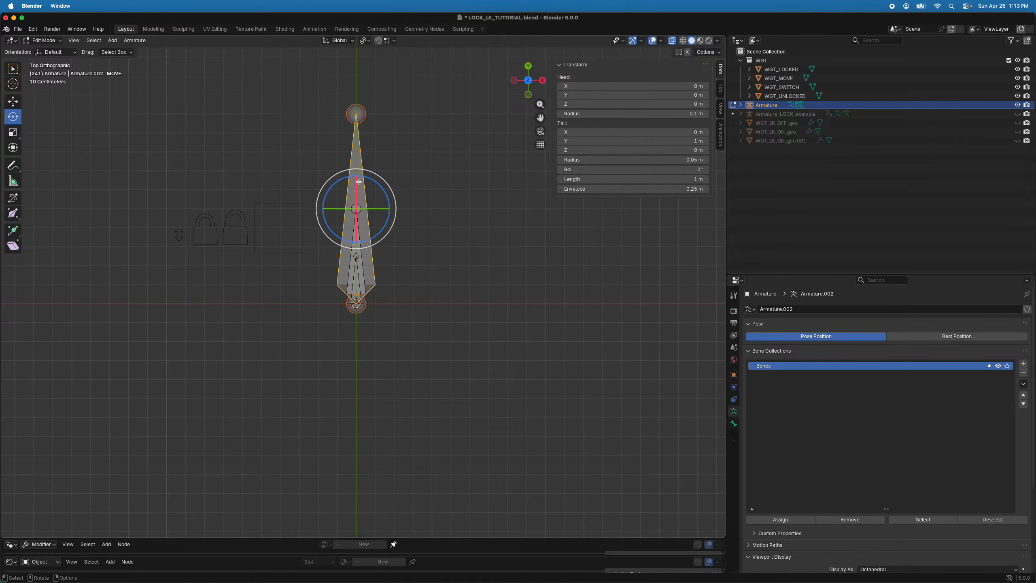
scroll(357, 182, up, 3)
scroll(357, 191, down, 3)
scroll(354, 200, up, 1)
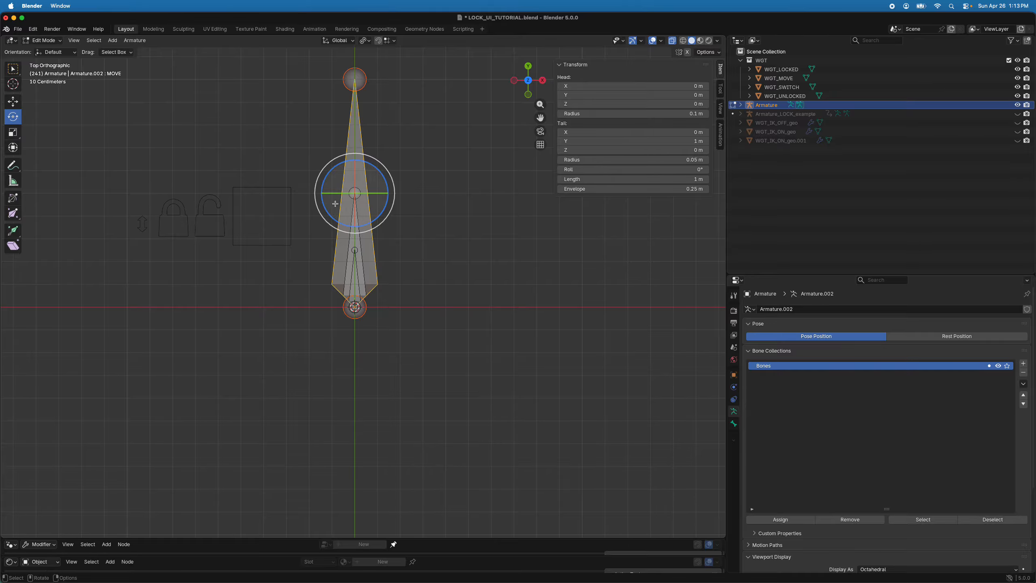
key(F2)
click(415, 127)
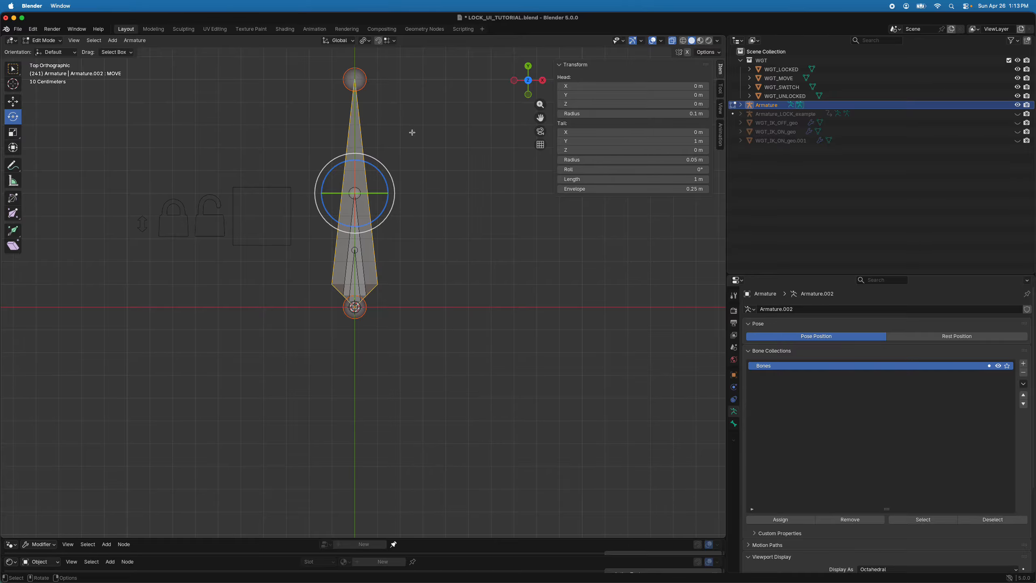
Set MOVE as the parent of the Un_Locked bone in its bone relations.
click(344, 241)
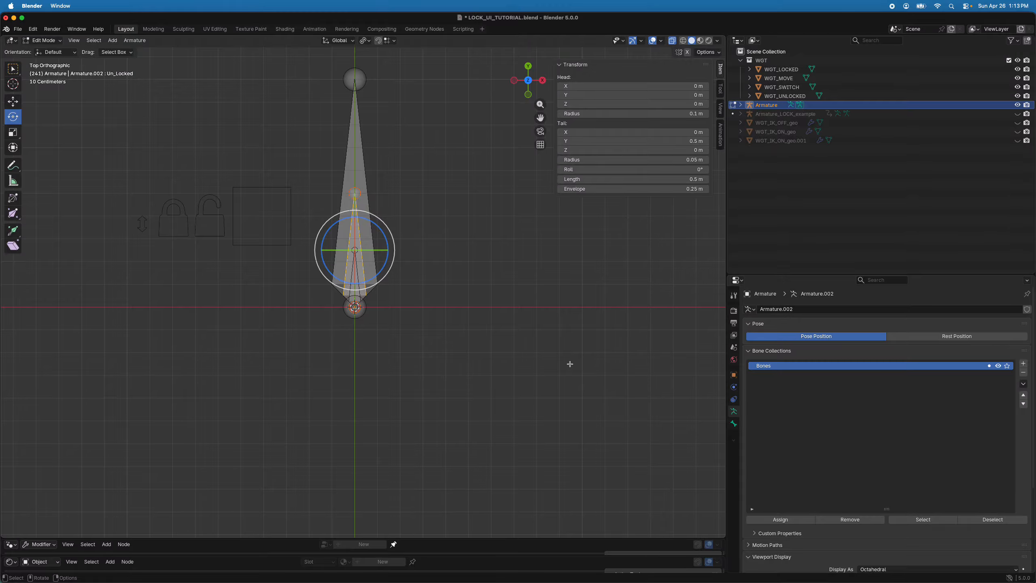
click(733, 423)
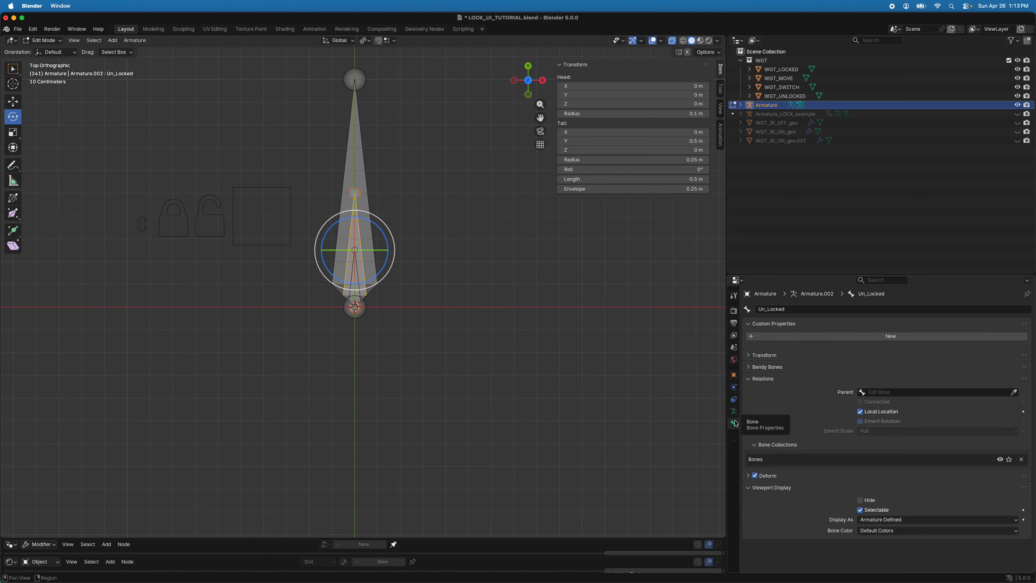
click(903, 392)
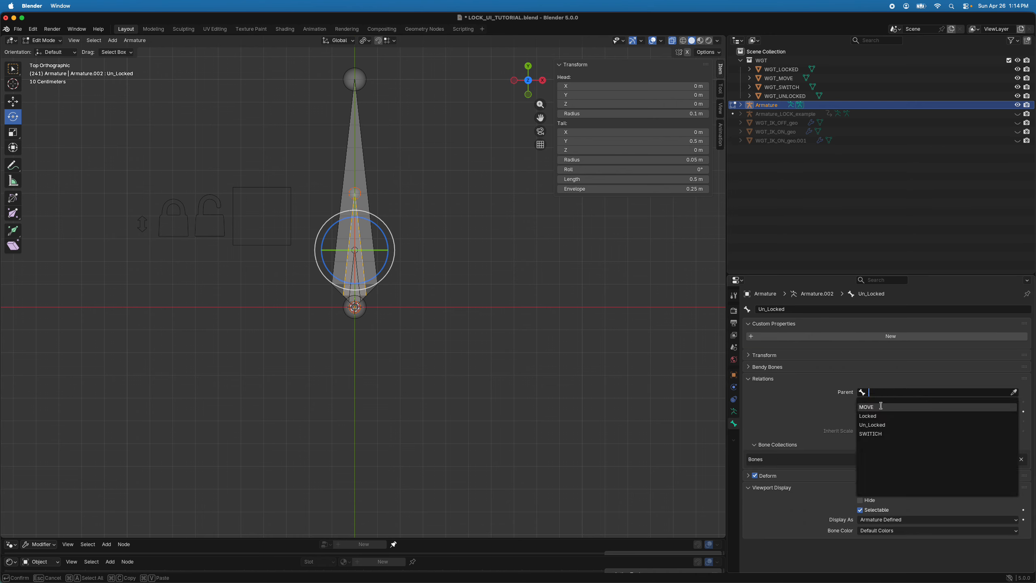
click(867, 406)
Select the Locked bone and set its parent to MOVE.
click(356, 265)
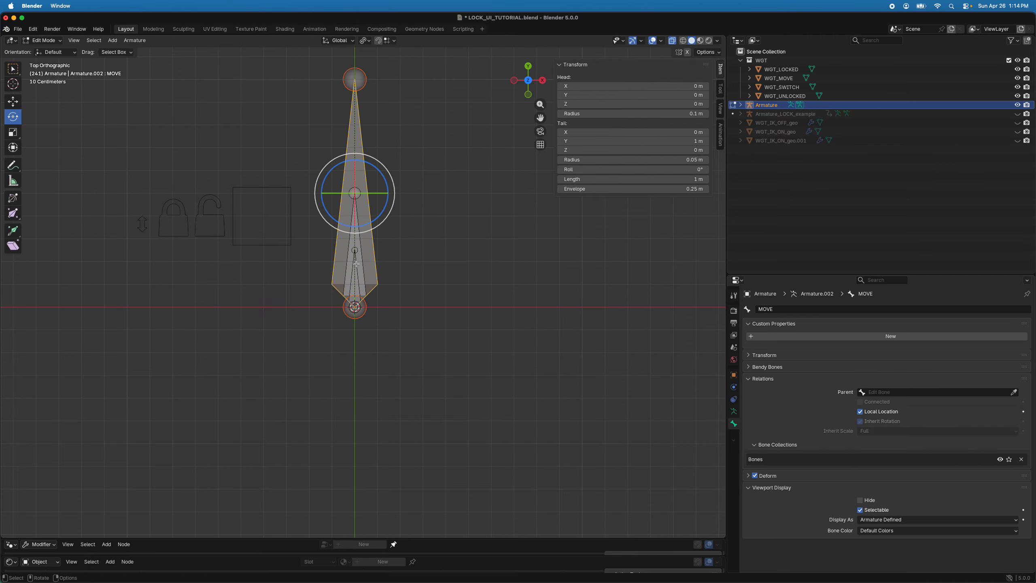
click(929, 392)
text(MOVE_MASTER)
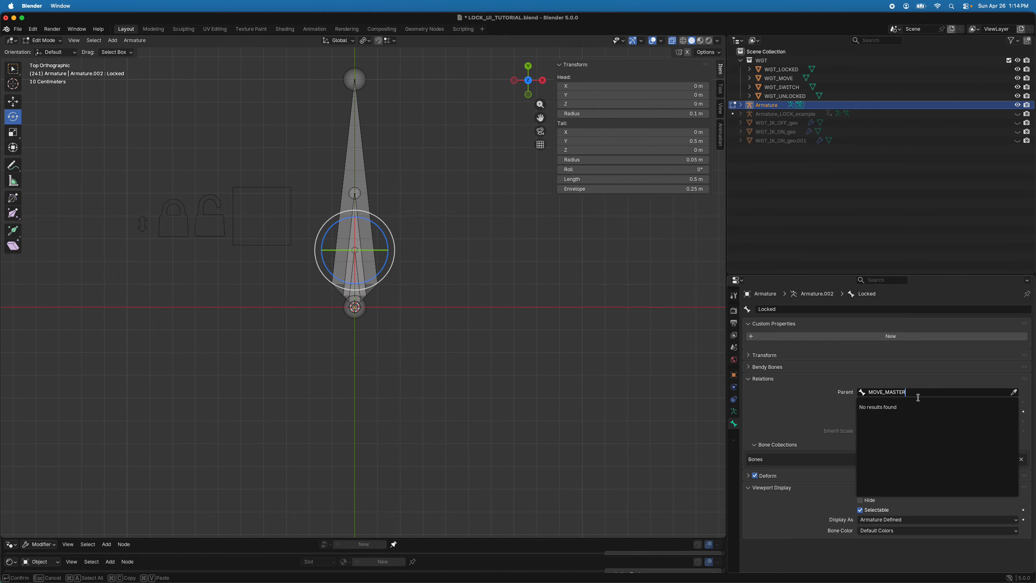
key(BackSpace)
key(BackSpace)
key(BackSpace)
key(BackSpace)
key(BackSpace)
key(BackSpace)
key(BackSpace)
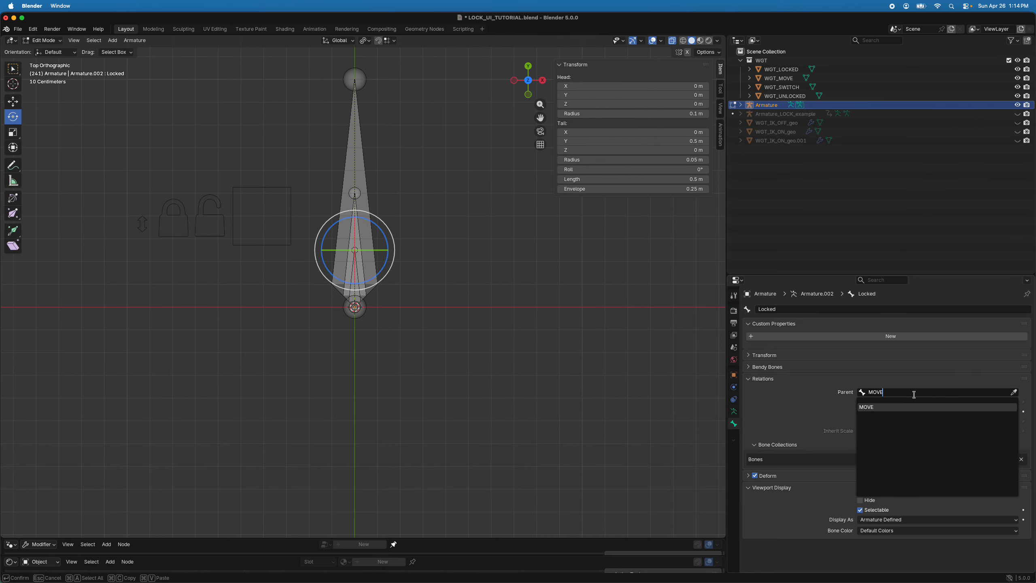
click(890, 406)
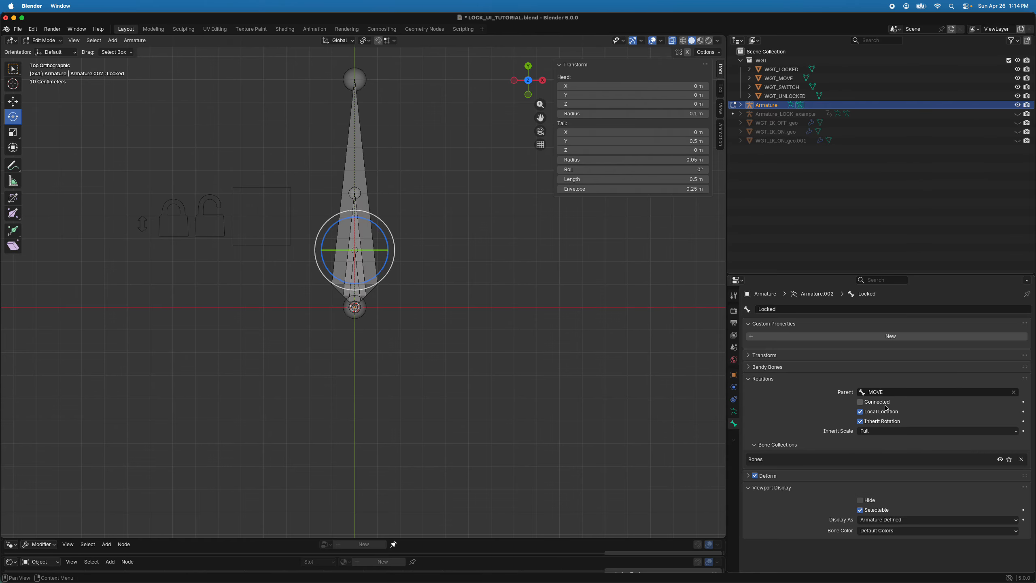
Select the SWITICH bone and parent it to the MOVE bone.
click(369, 279)
click(354, 279)
click(354, 279)
click(354, 279)
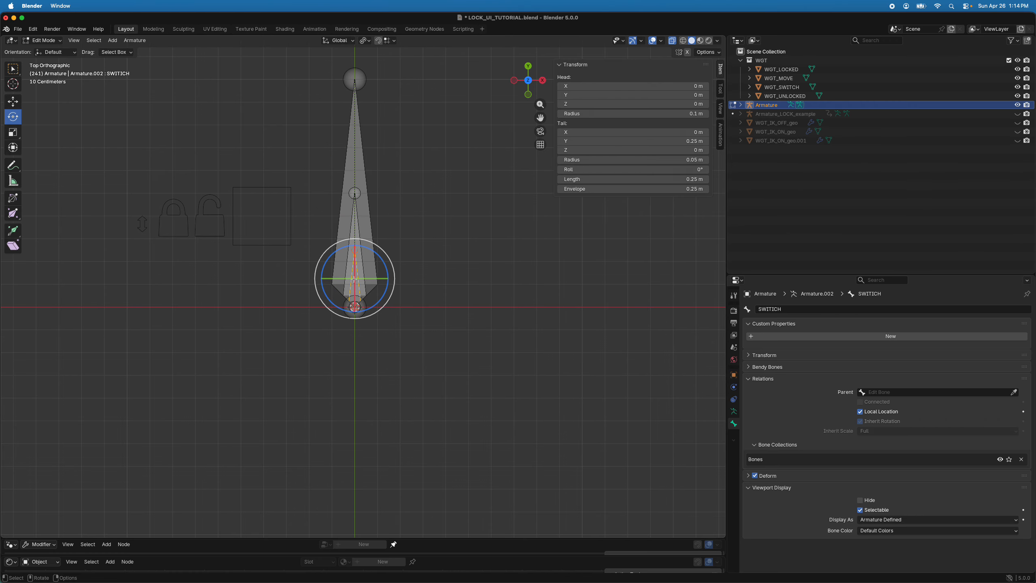
click(896, 391)
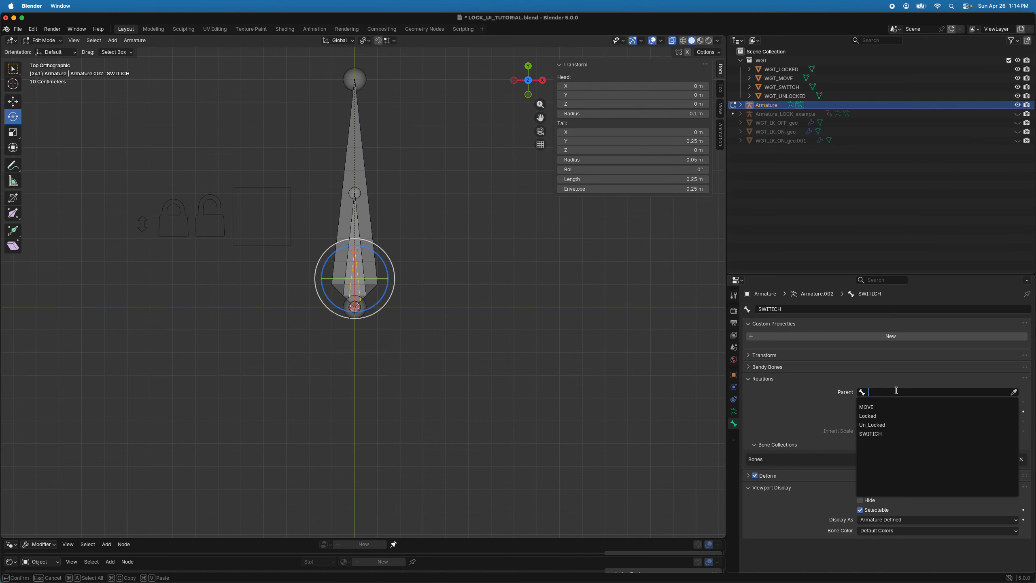
click(868, 407)
click(316, 268)
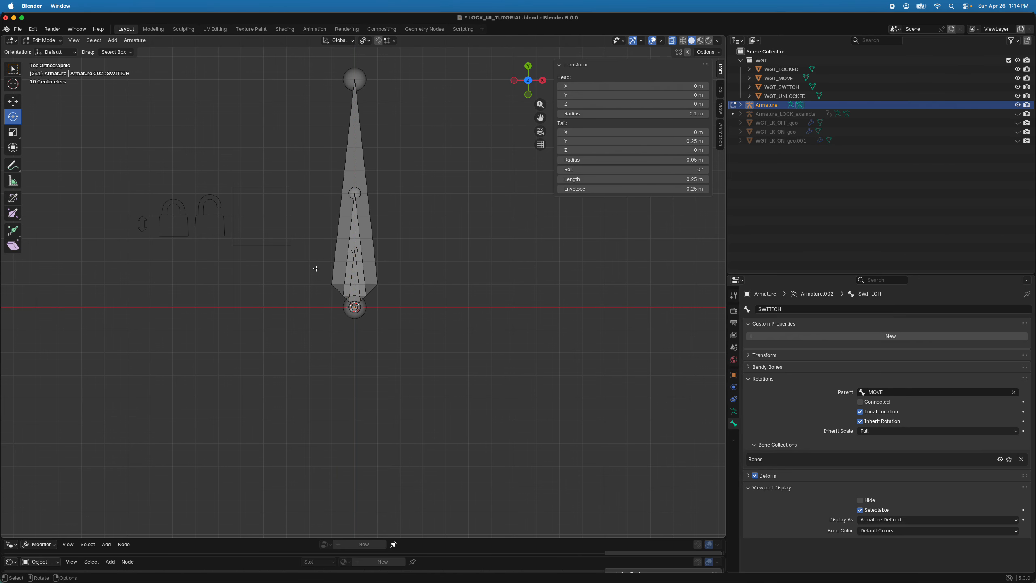
Select the MOVE bone and switch the armature to Pose Mode.
click(352, 227)
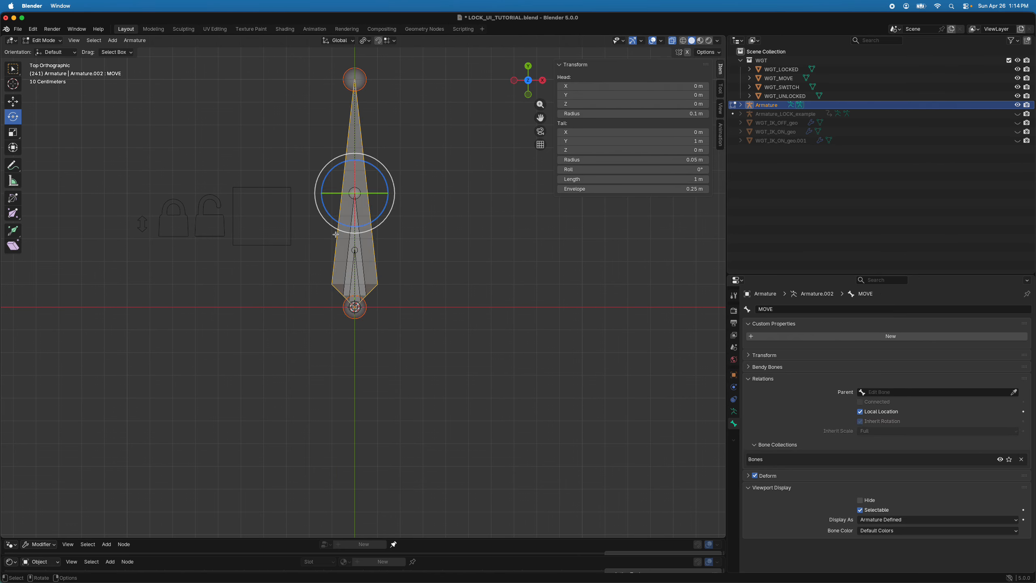
click(44, 40)
click(41, 70)
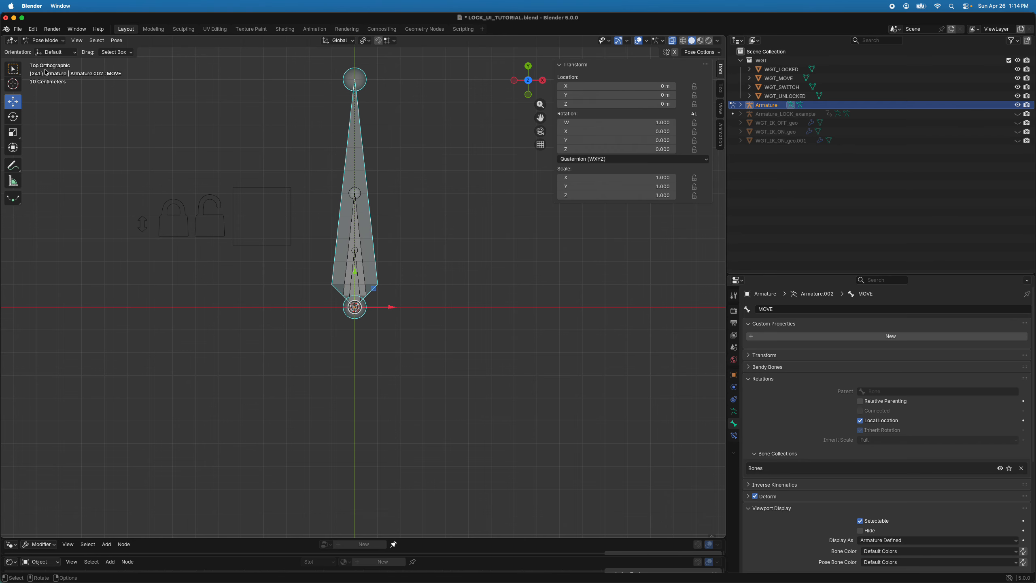
Test the parenting by moving MOVE about 0.36 m along X and Un_Locked about -0.37 m in X and 0.13 m in Y.
click(395, 289)
click(355, 246)
drag(356, 304, 353, 277)
click(439, 240)
click(439, 236)
click(446, 226)
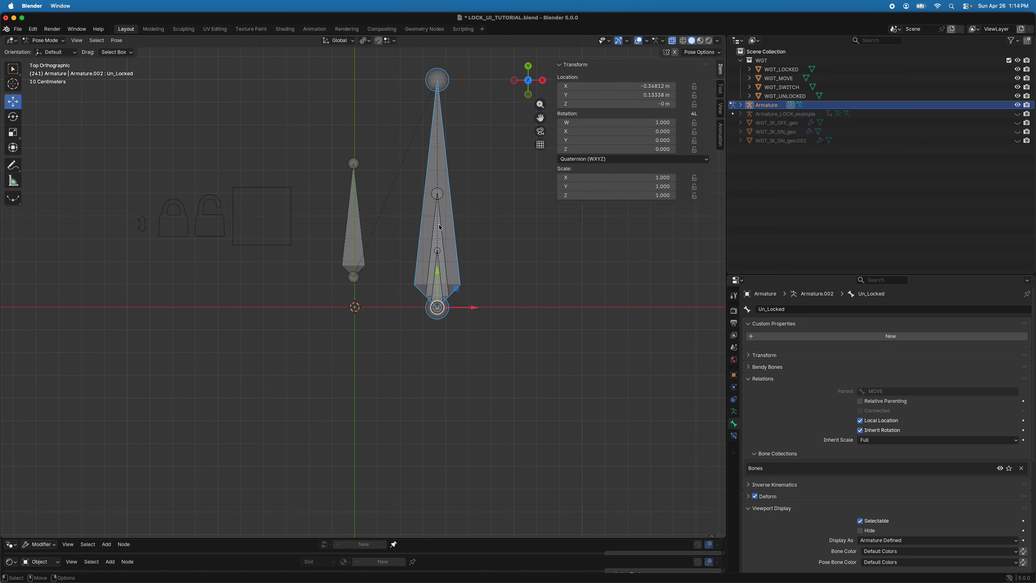
Move the Locked bone away from MOVE, and move SWITICH about -0.13 m in X and 0.08 m in Y.
click(442, 237)
drag(438, 306, 375, 288)
click(440, 271)
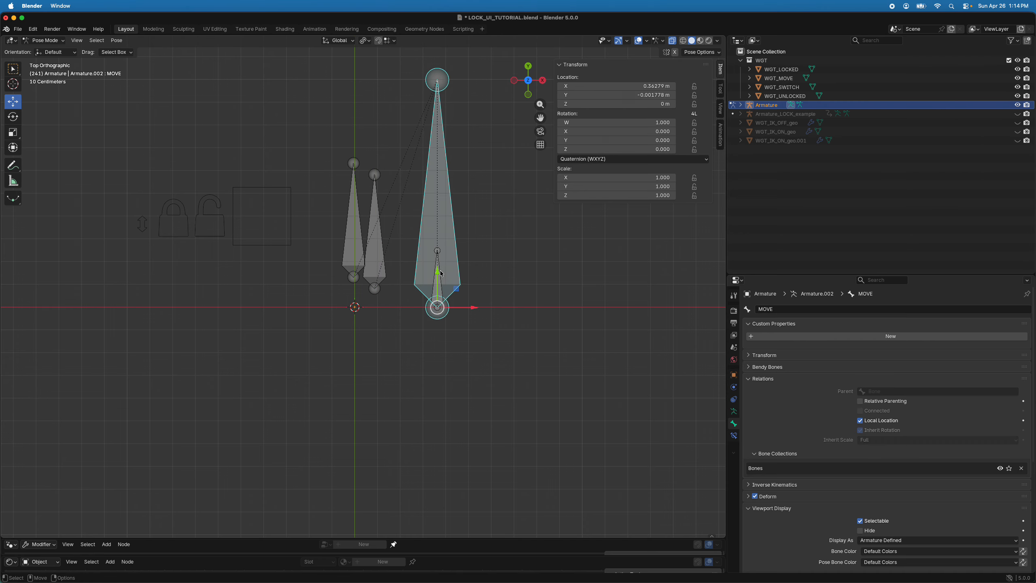
click(438, 273)
drag(440, 309, 409, 291)
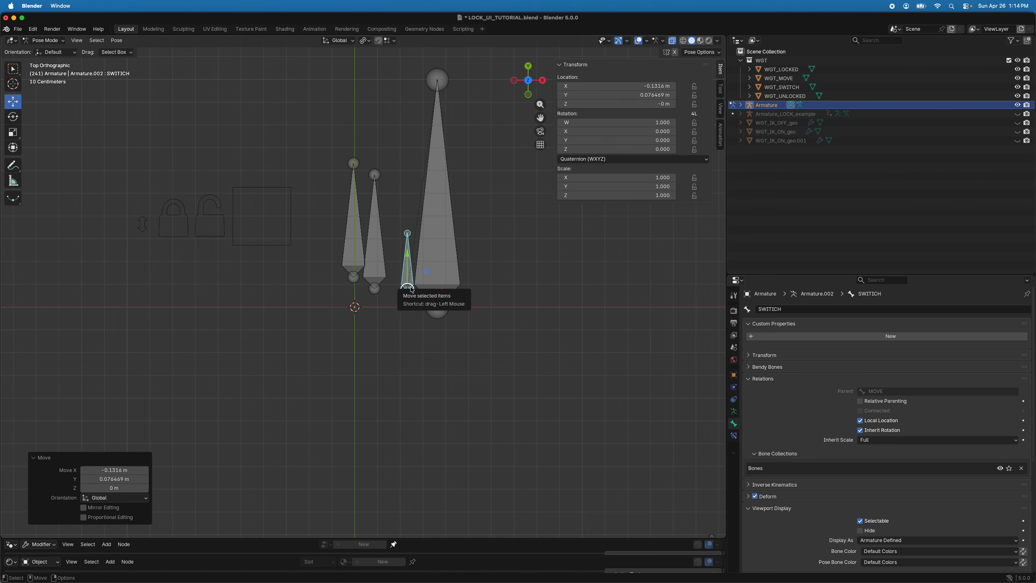
Select all four bones and reset their location, rotation and scale to the default values.
scroll(371, 222, down, 4)
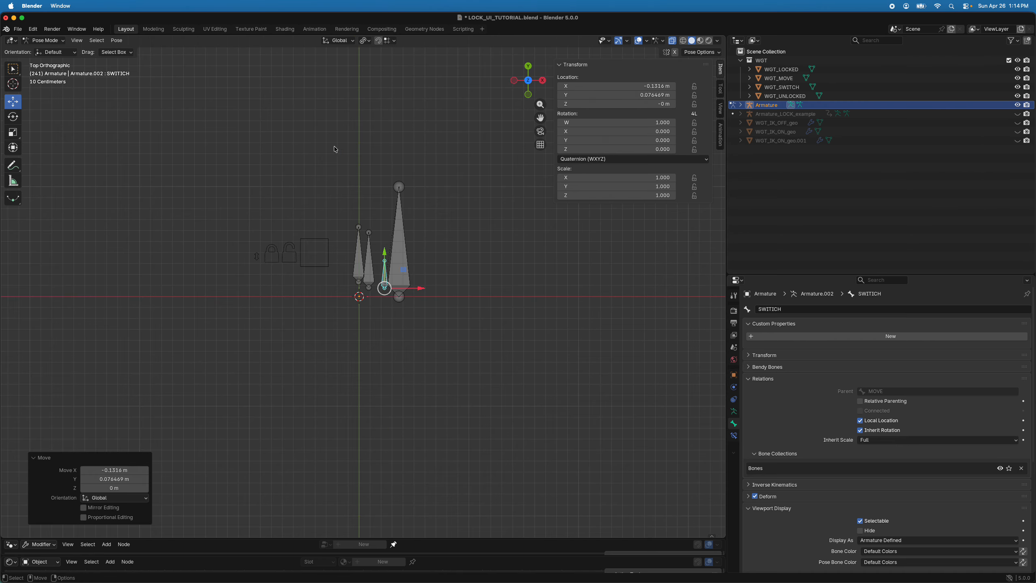
drag(330, 139, 425, 305)
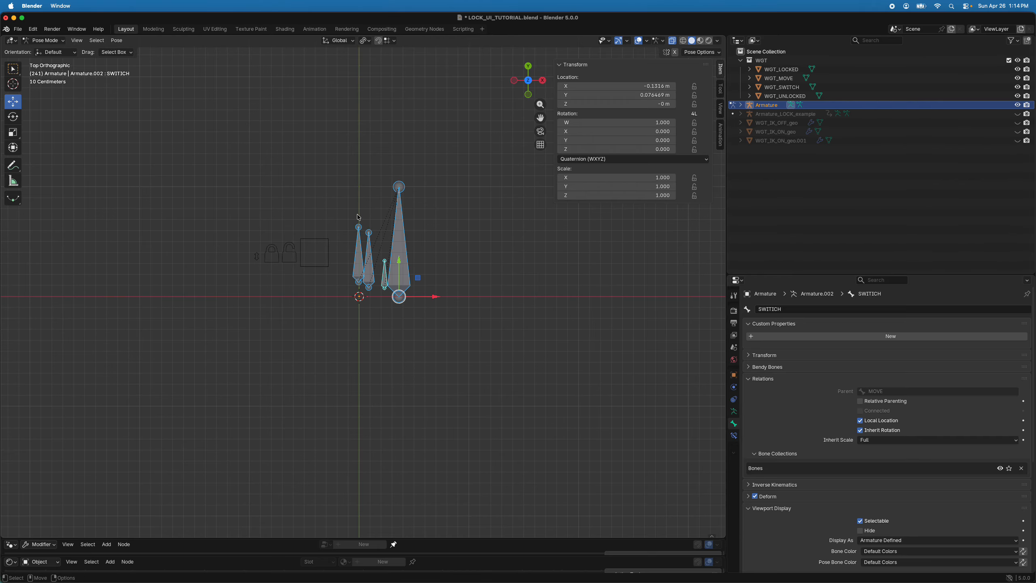
key(q)
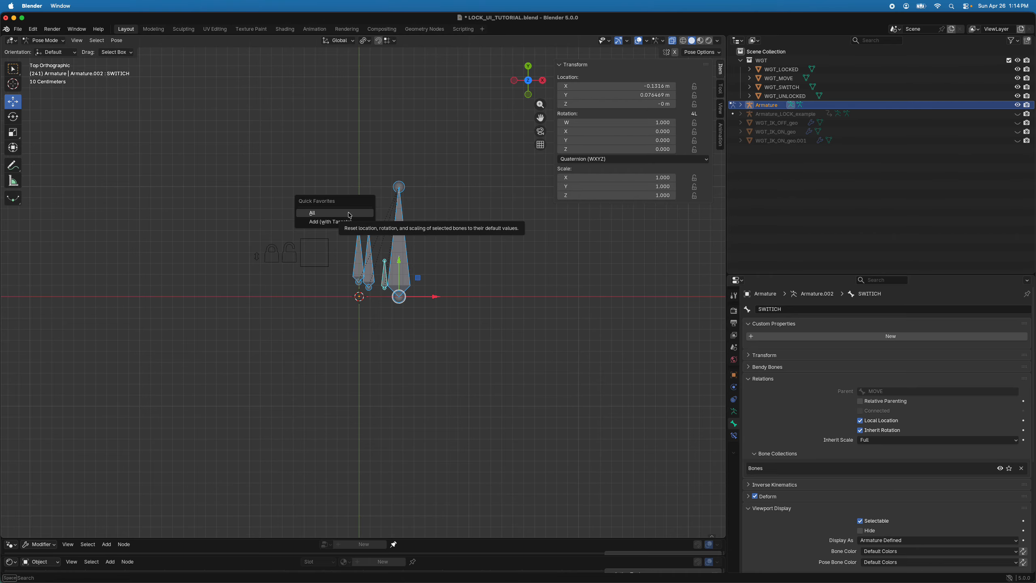
click(350, 213)
scroll(379, 279, up, 3)
click(409, 227)
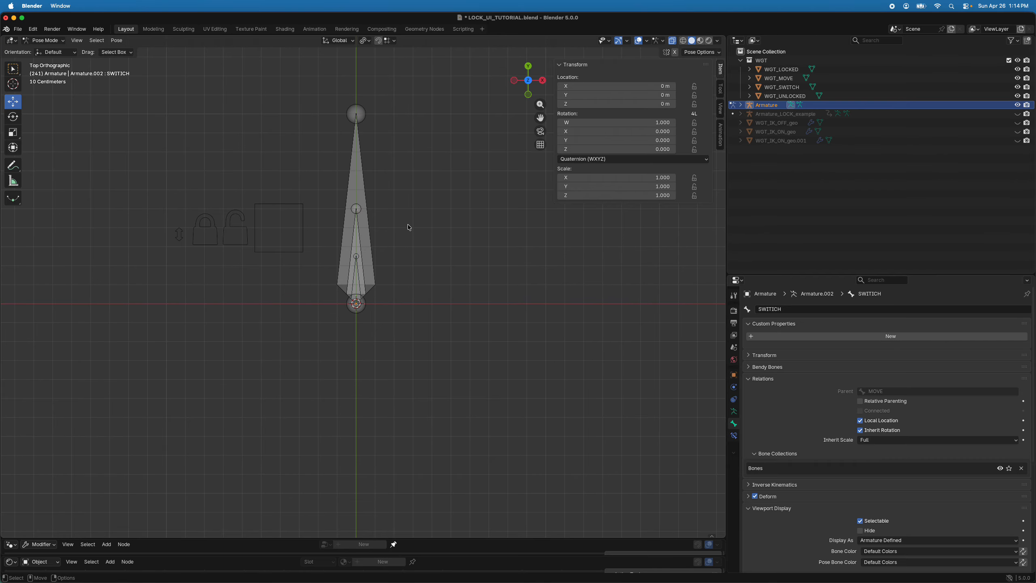
Assign WGT_MOVE as the custom shape object of the MOVE bone.
click(357, 159)
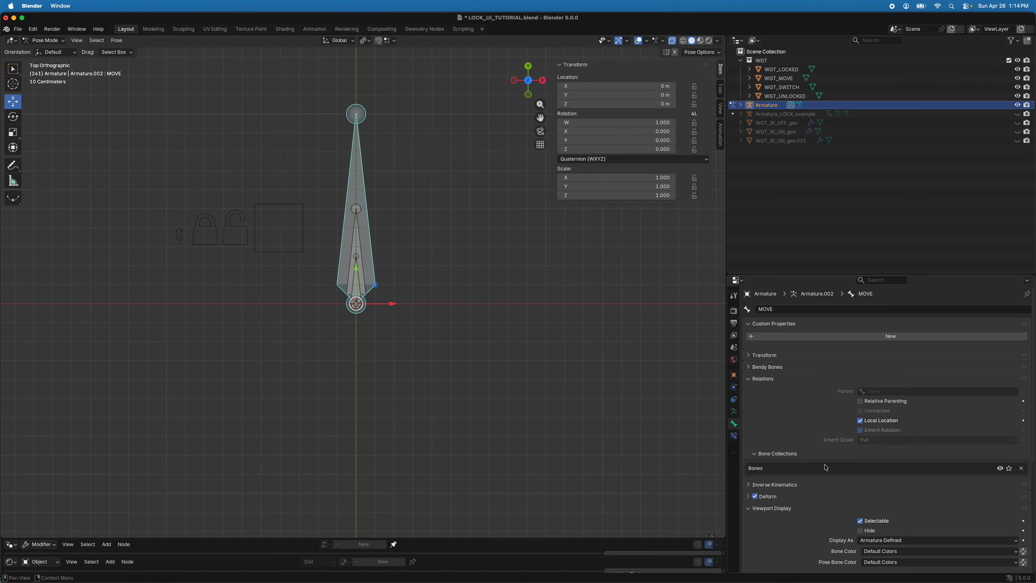
scroll(840, 477, down, 5)
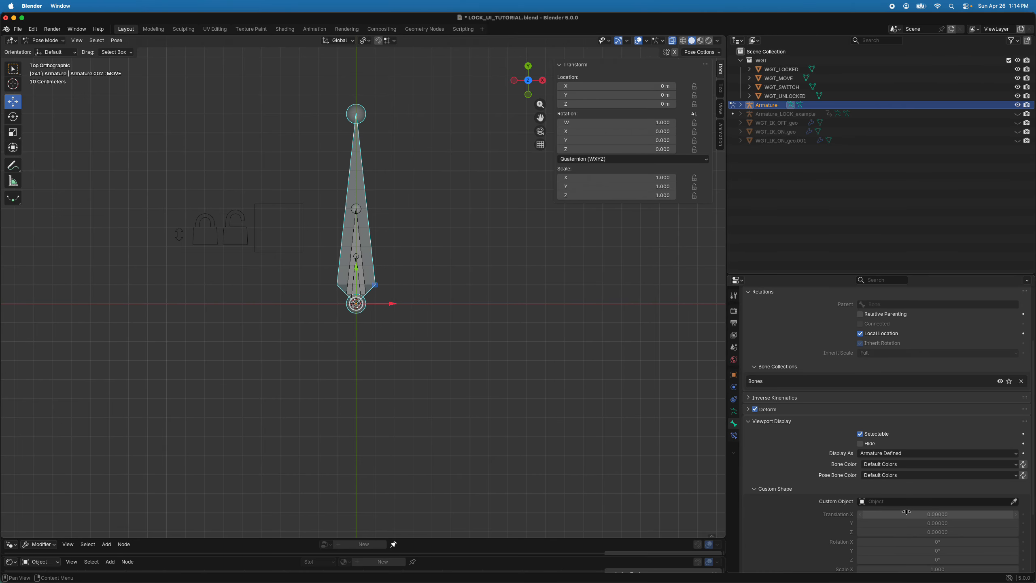
click(884, 504)
text(Move)
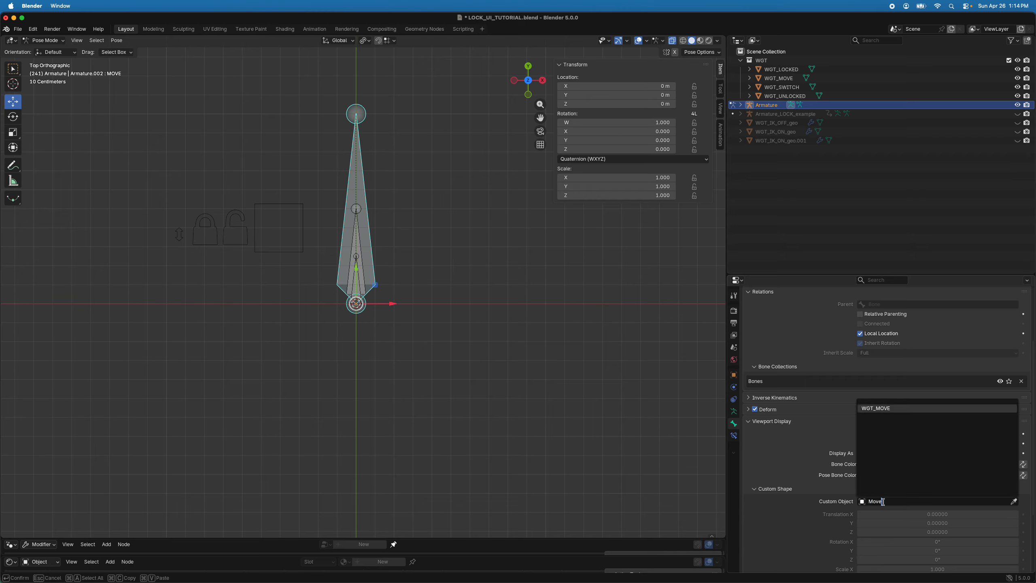
click(885, 407)
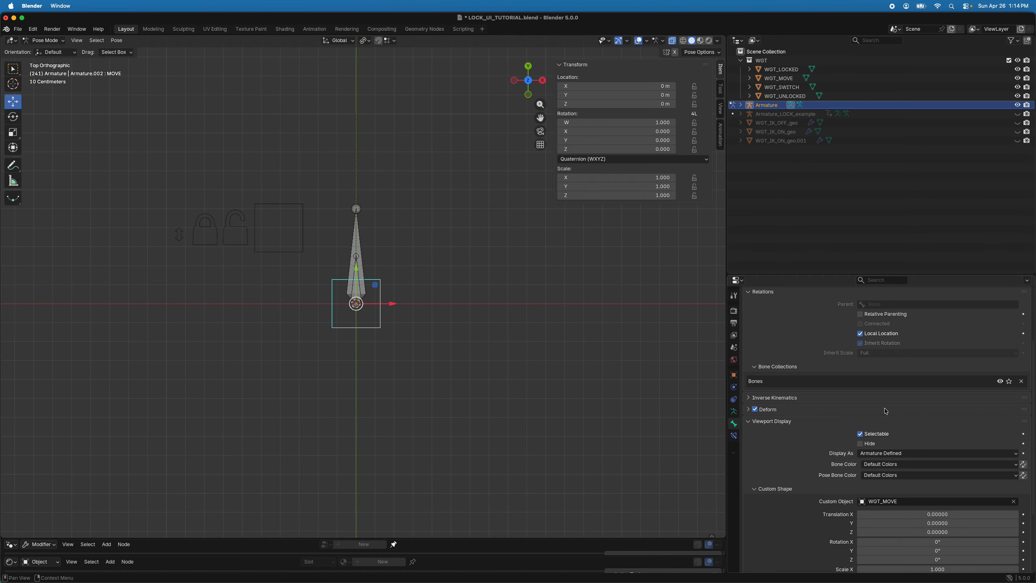
Assign WGT_LOCKED as the custom shape object of the Locked bone.
click(356, 233)
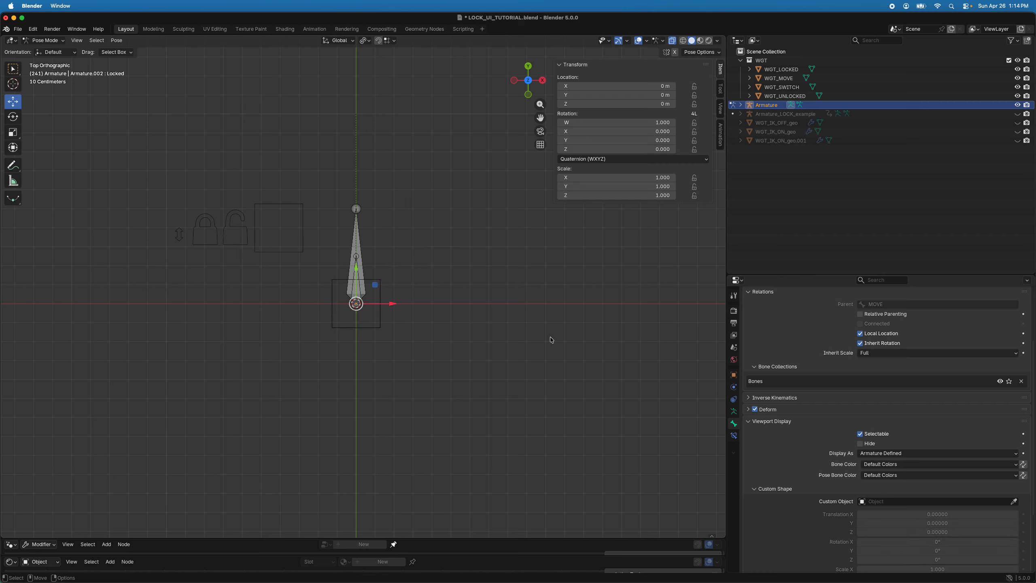
click(882, 501)
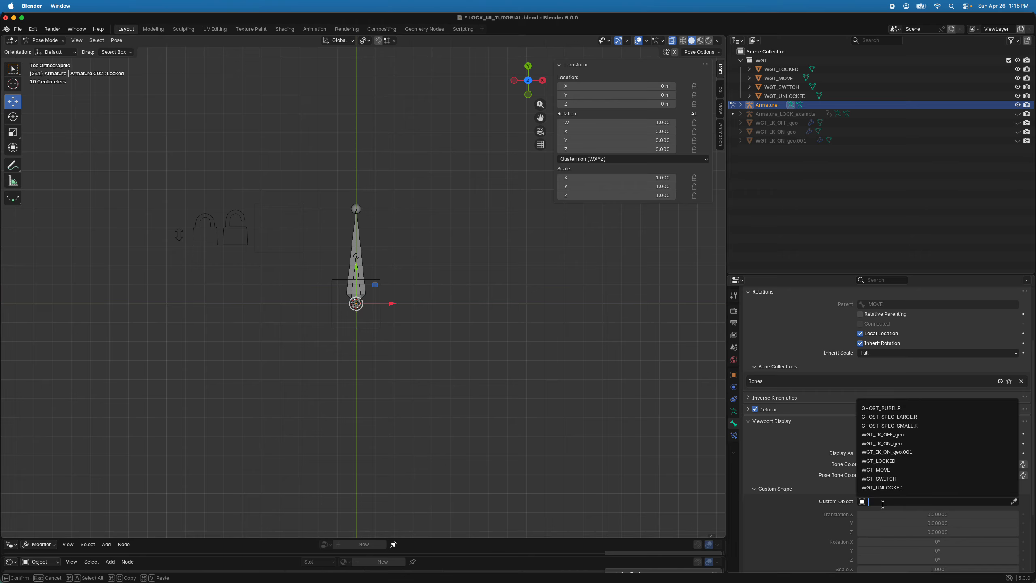
text(Lock)
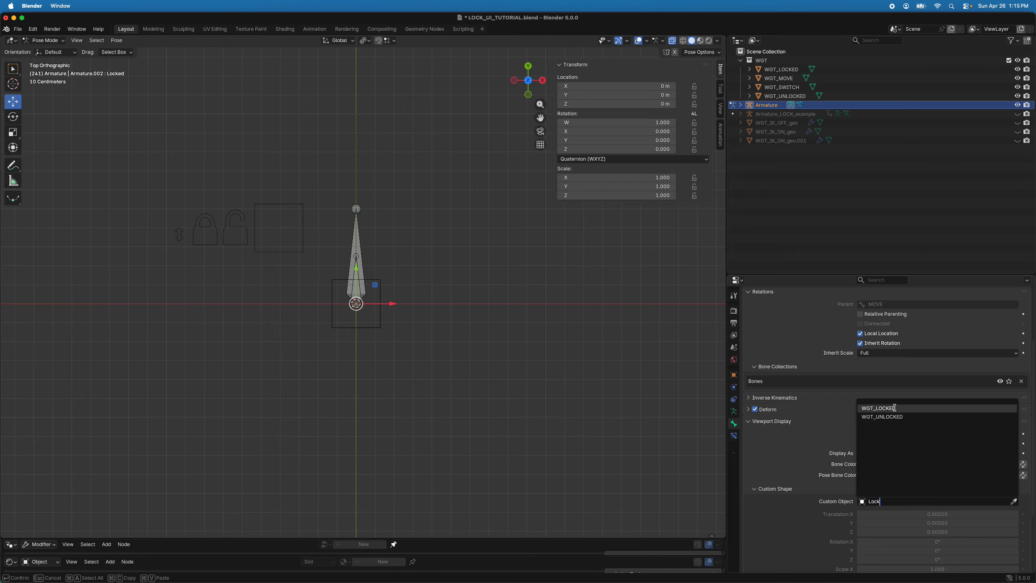
click(893, 408)
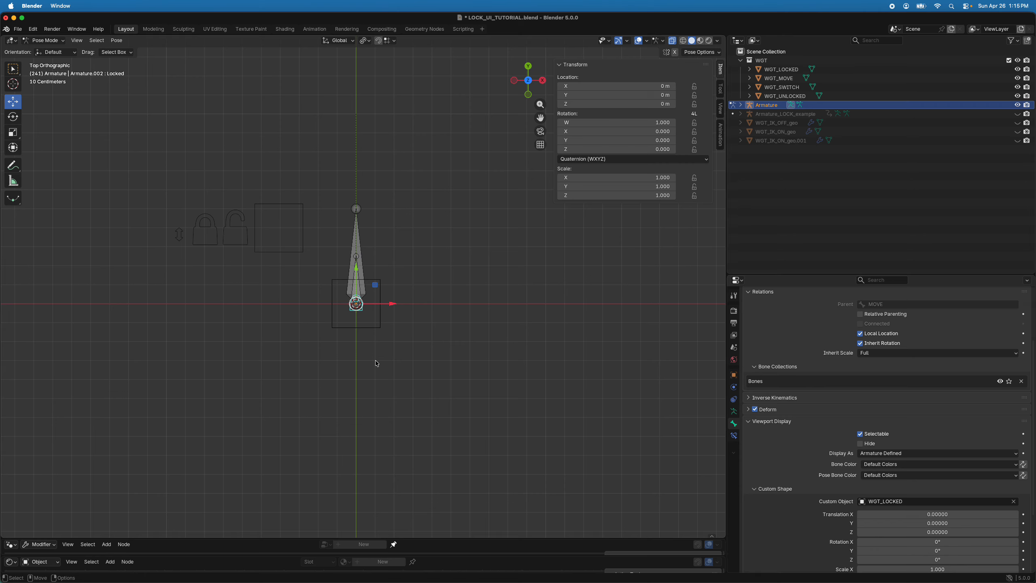
Assign WGT_UNLOCKED as the custom shape object of the Un_Locked bone.
click(354, 231)
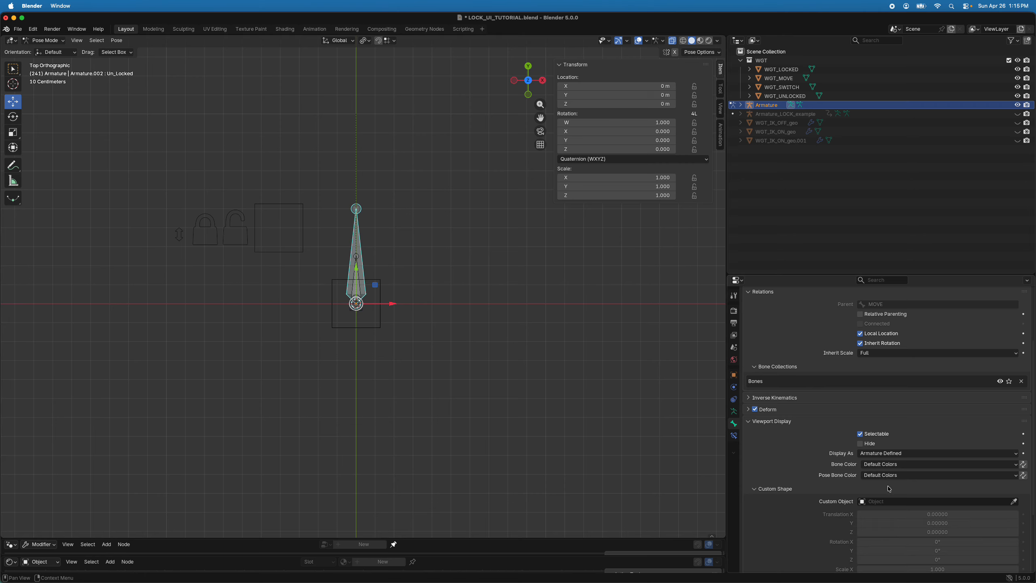
click(886, 502)
text(Un)
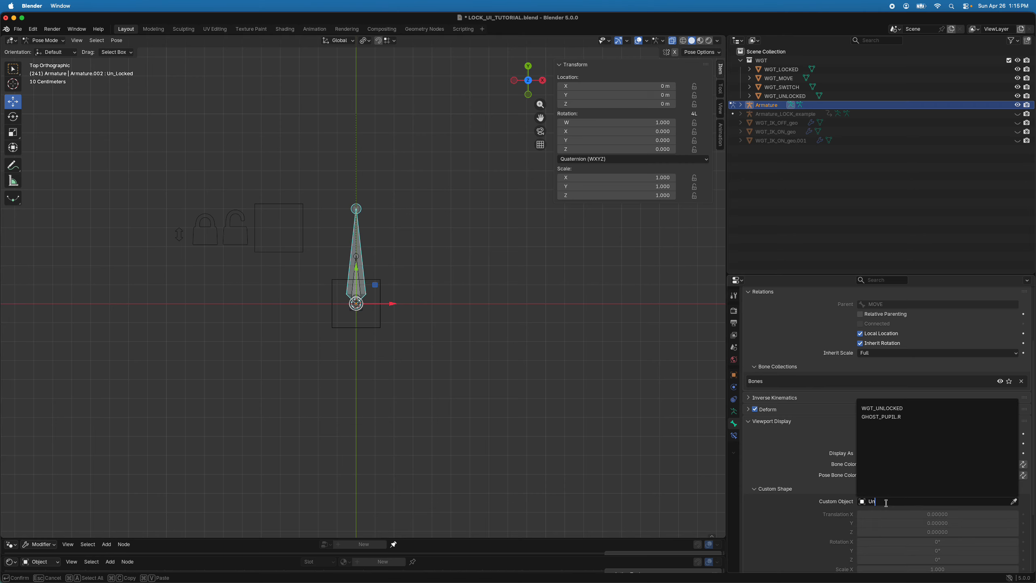
click(901, 407)
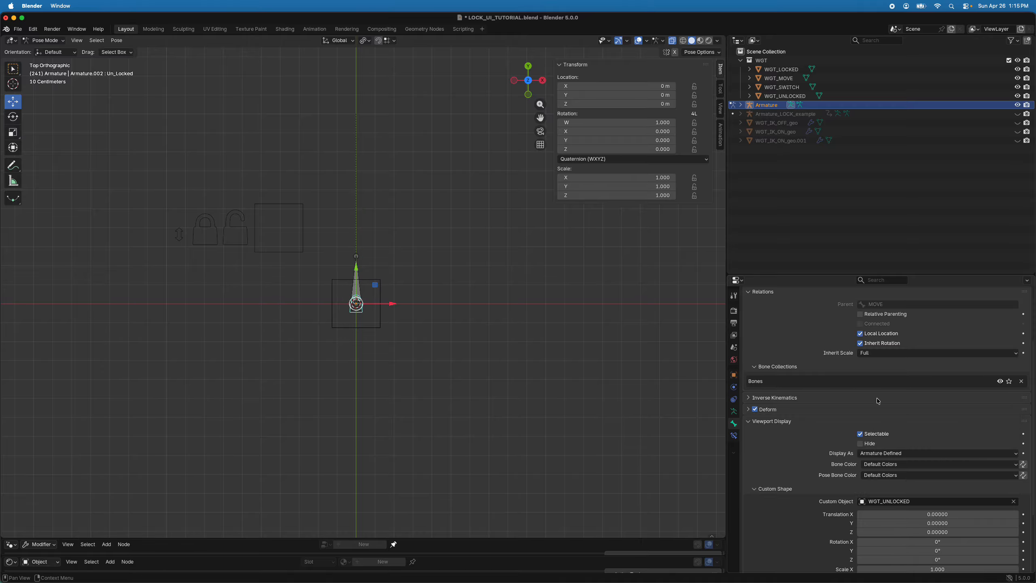
Assign WGT_SWITCH as the custom shape object of the SWITICH bone.
scroll(367, 244, up, 2)
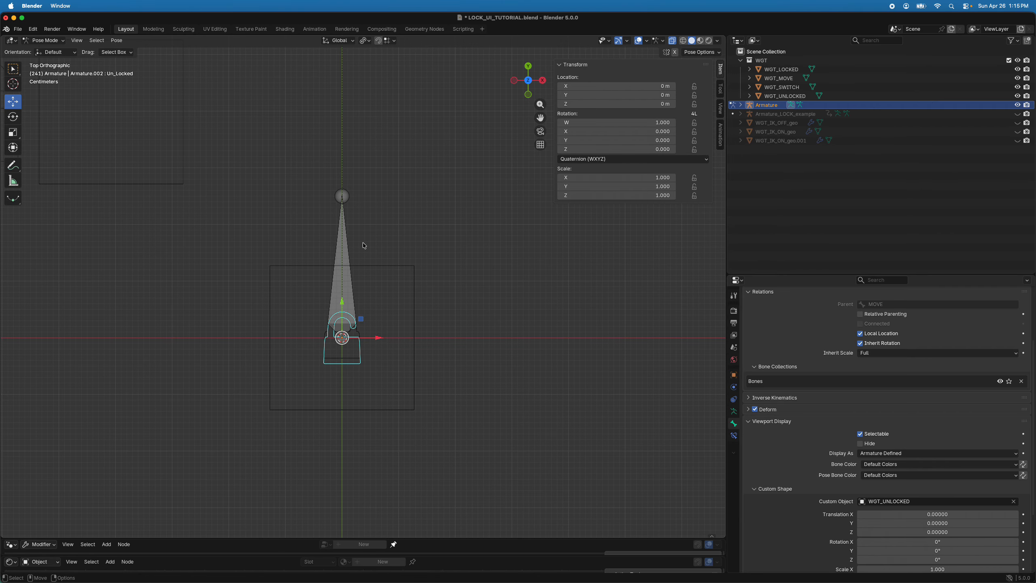
click(345, 237)
scroll(347, 238, down, 3)
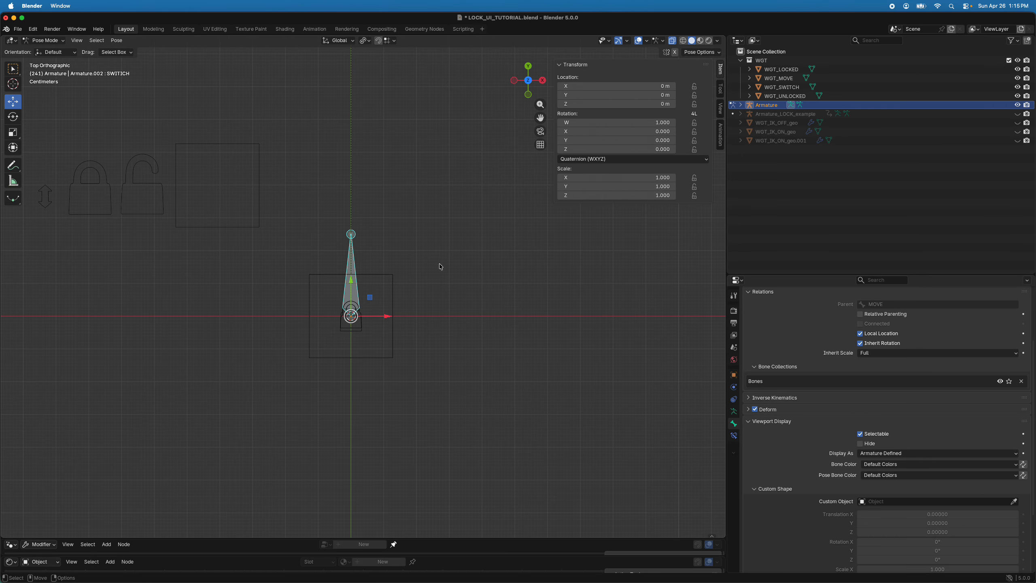
click(901, 501)
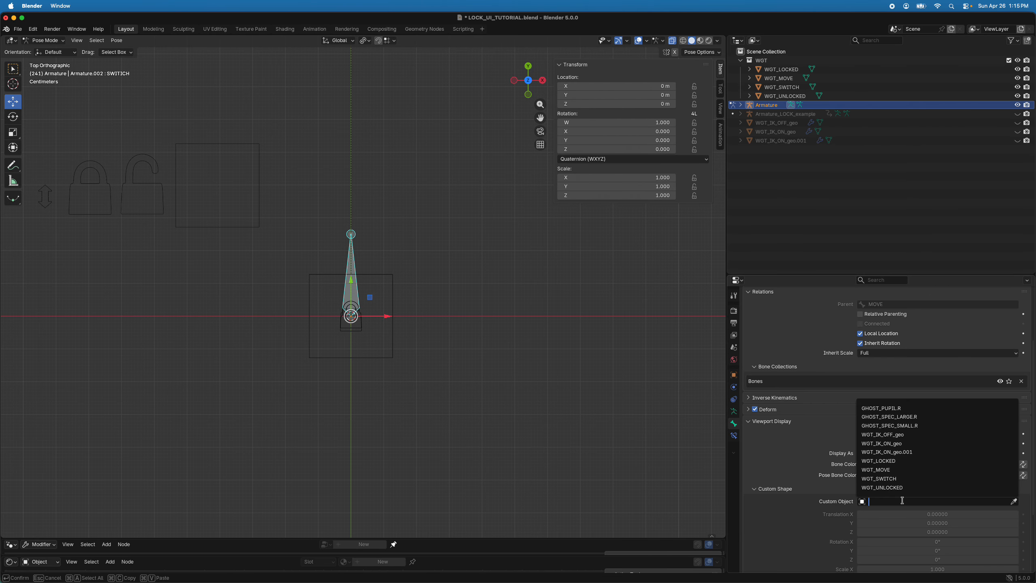
text(swit)
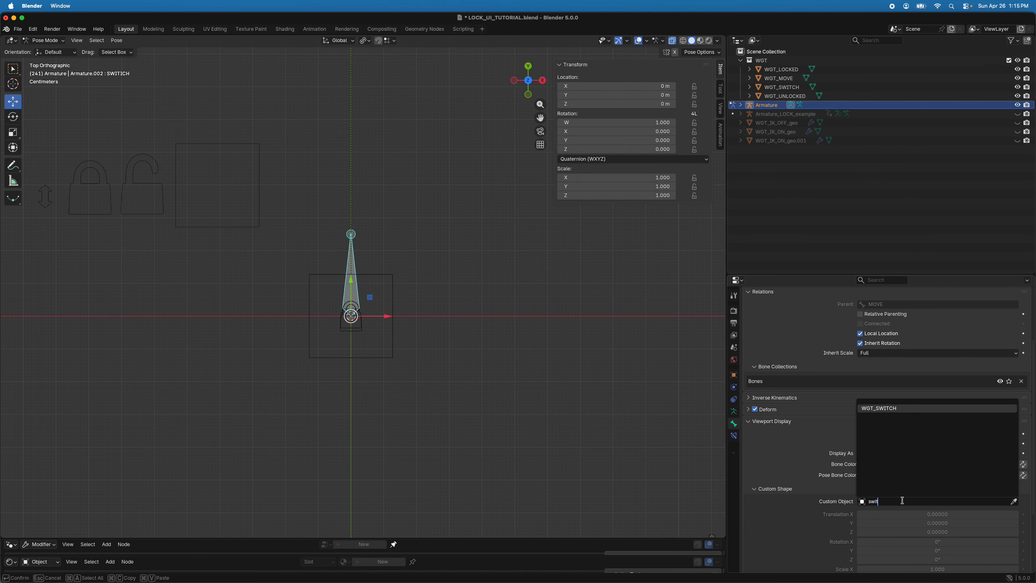
click(883, 407)
Set the SWITICH custom shape's scale to 1.5 on all axes and its Y translation to -0.008.
scroll(443, 345, up, 7)
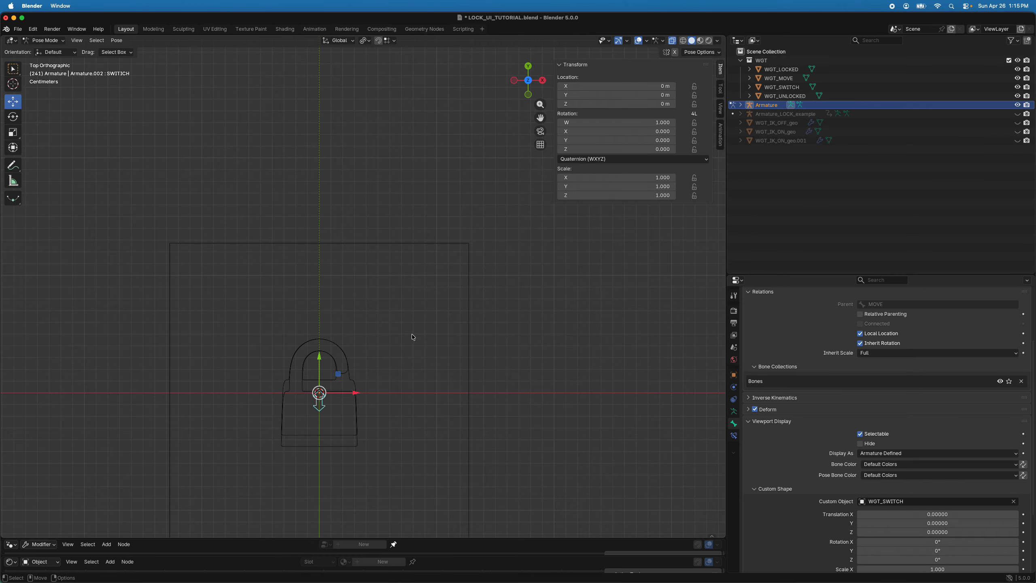
key(KP_Decimal)
scroll(443, 371, down, 10)
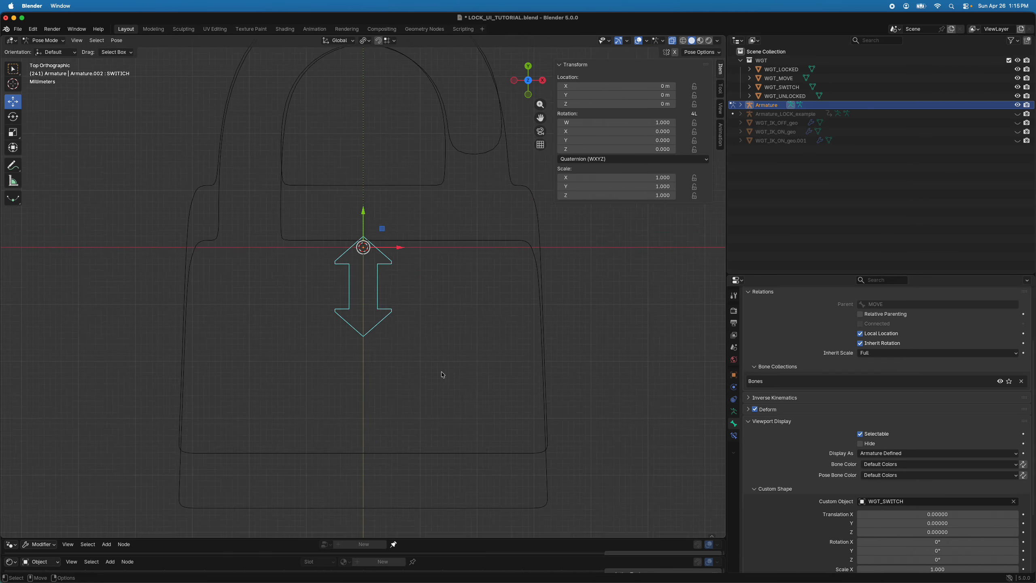
scroll(799, 502, down, 4)
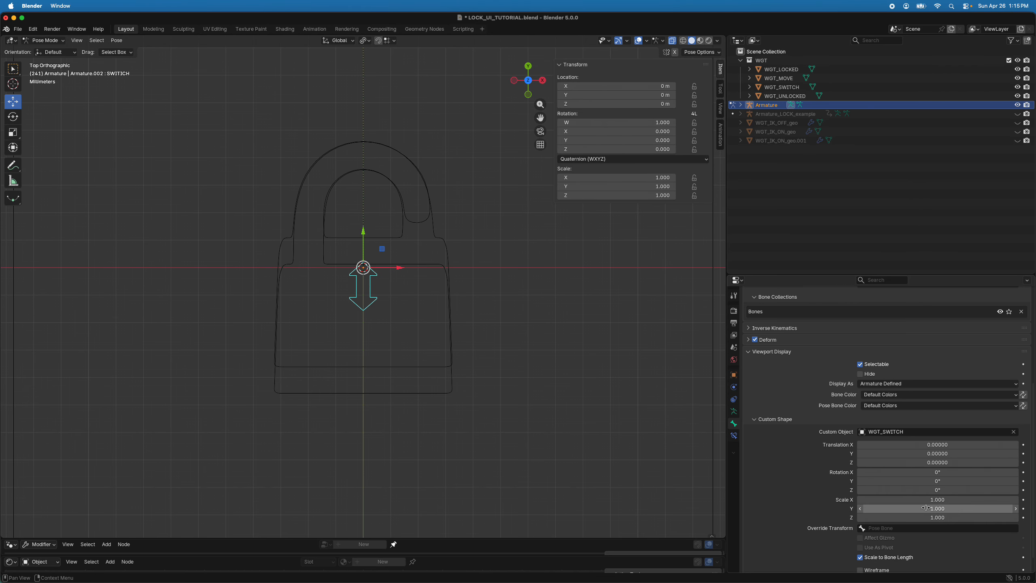
drag(950, 502, 946, 518)
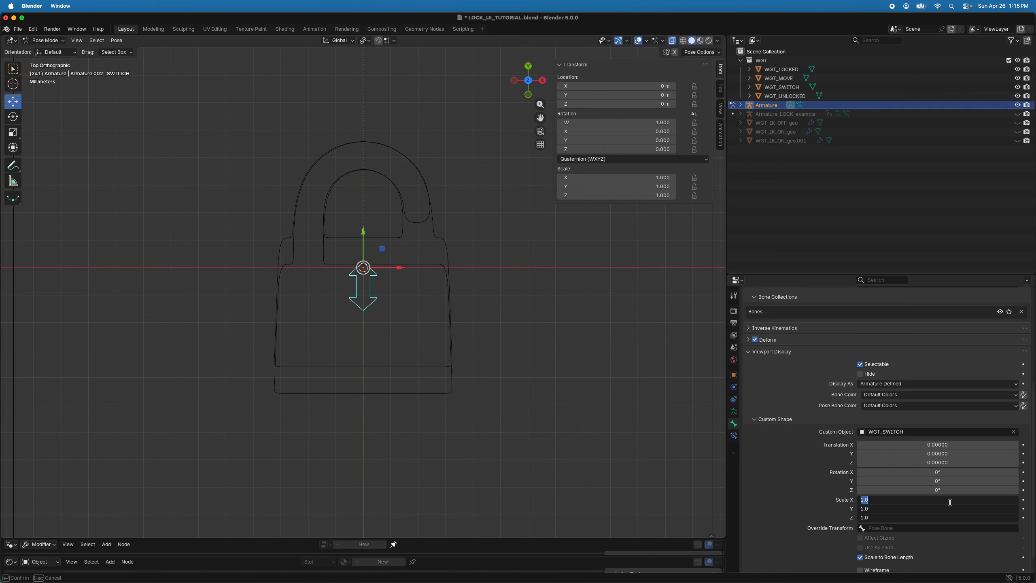
text(1.5)
key(Return)
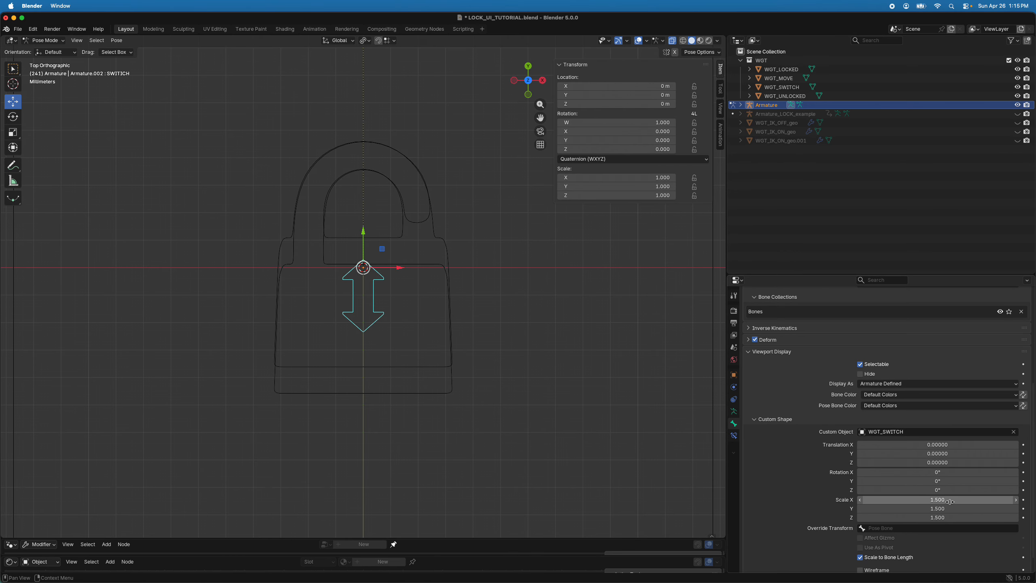
drag(934, 455, 914, 451)
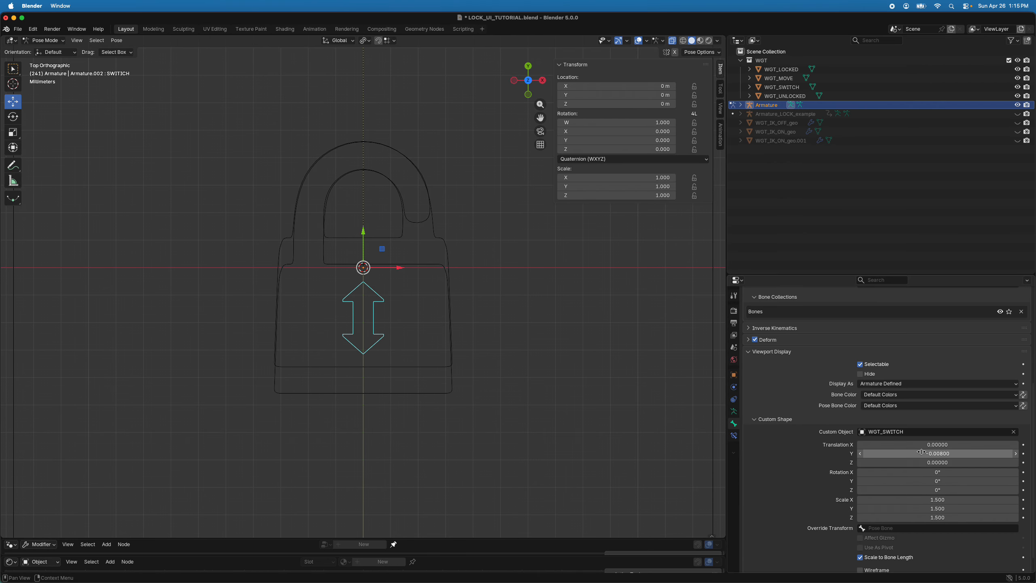
click(532, 482)
Set the custom shape wire width to 5 for all four bones: MOVE, Locked, Un_Locked and SWITICH.
scroll(494, 429, down, 2)
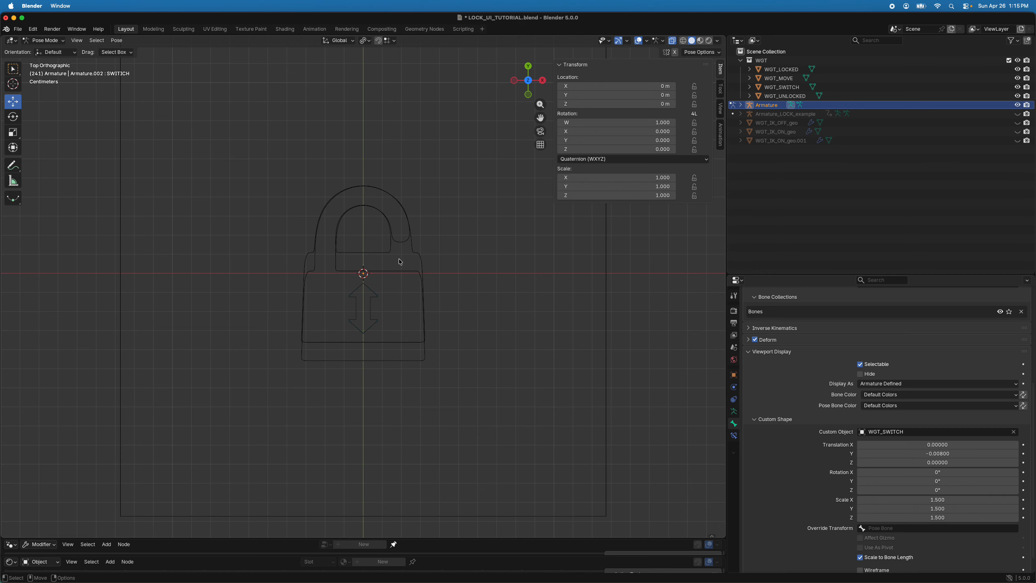
scroll(400, 262, down, 3)
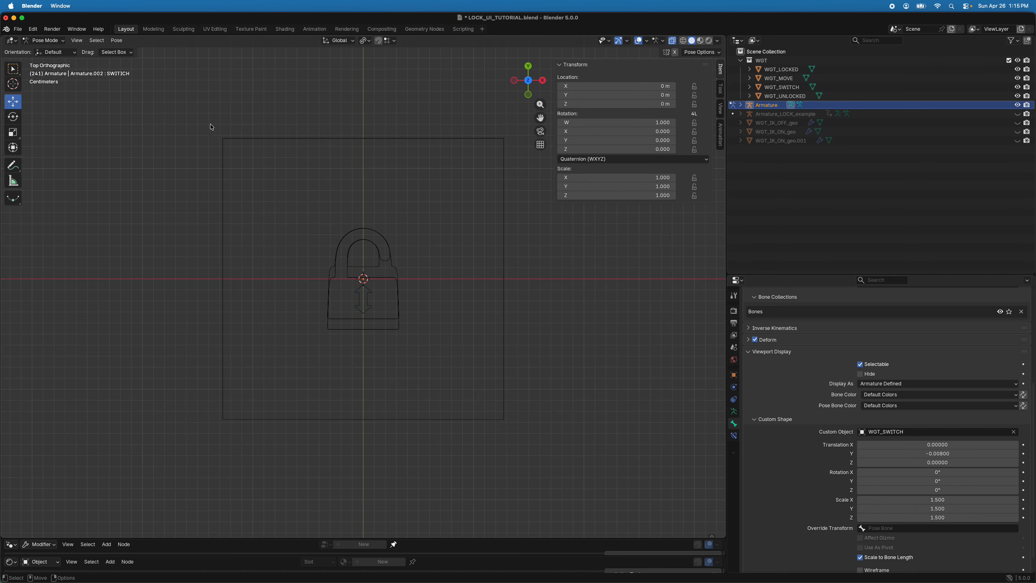
click(245, 138)
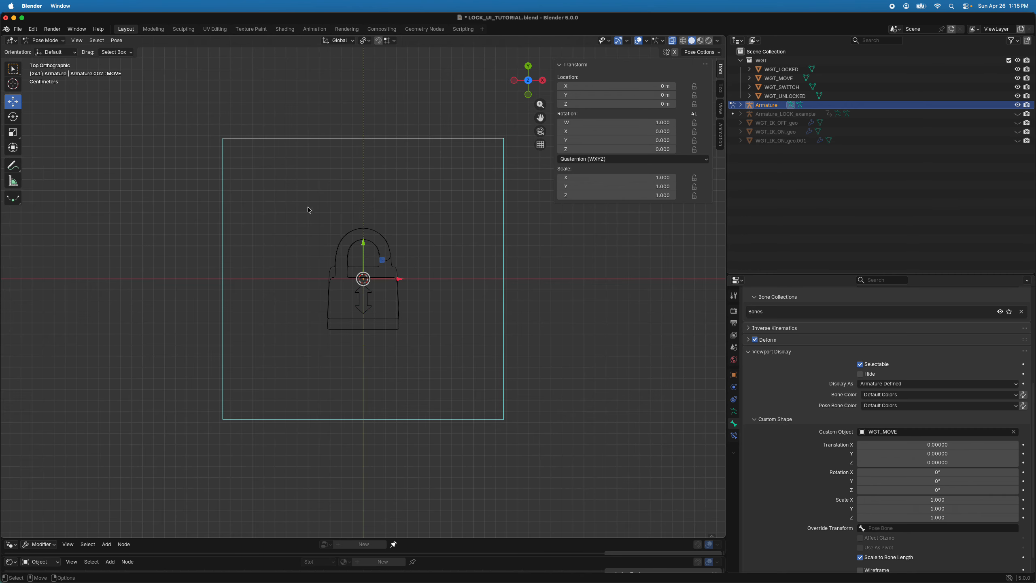
shift+click(380, 232)
shift+click(388, 263)
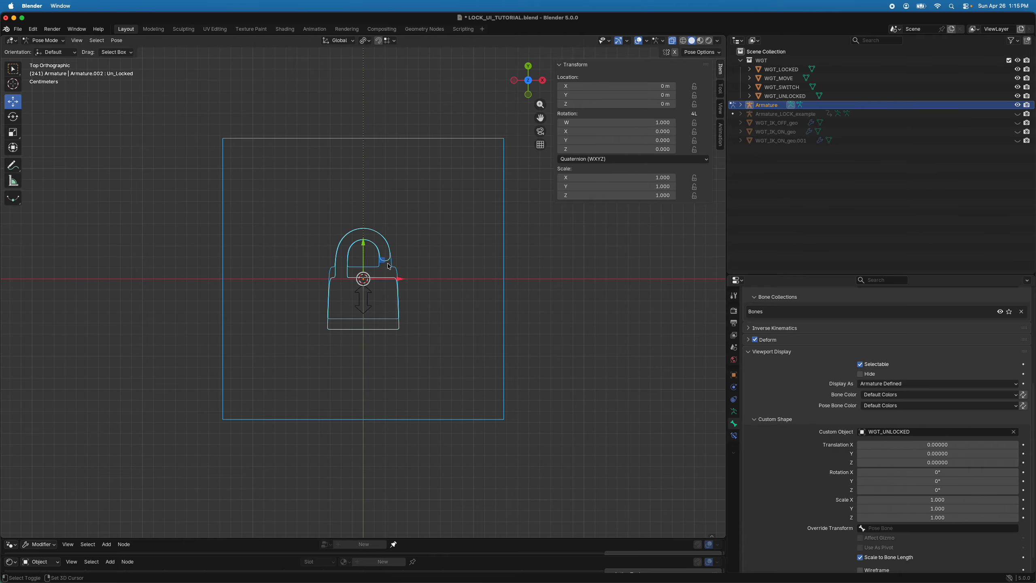
shift+click(367, 310)
scroll(857, 549, down, 1)
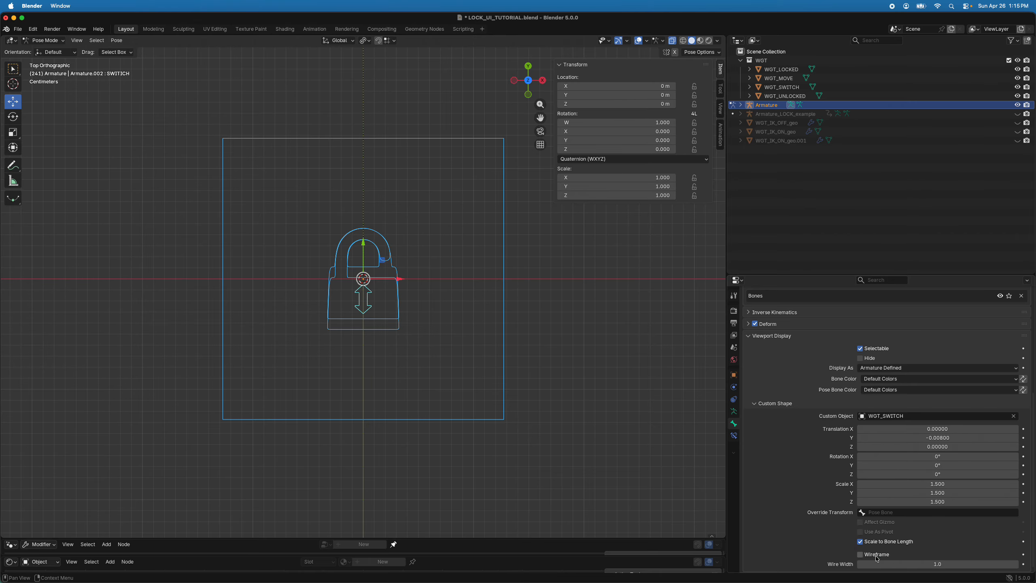
click(937, 564)
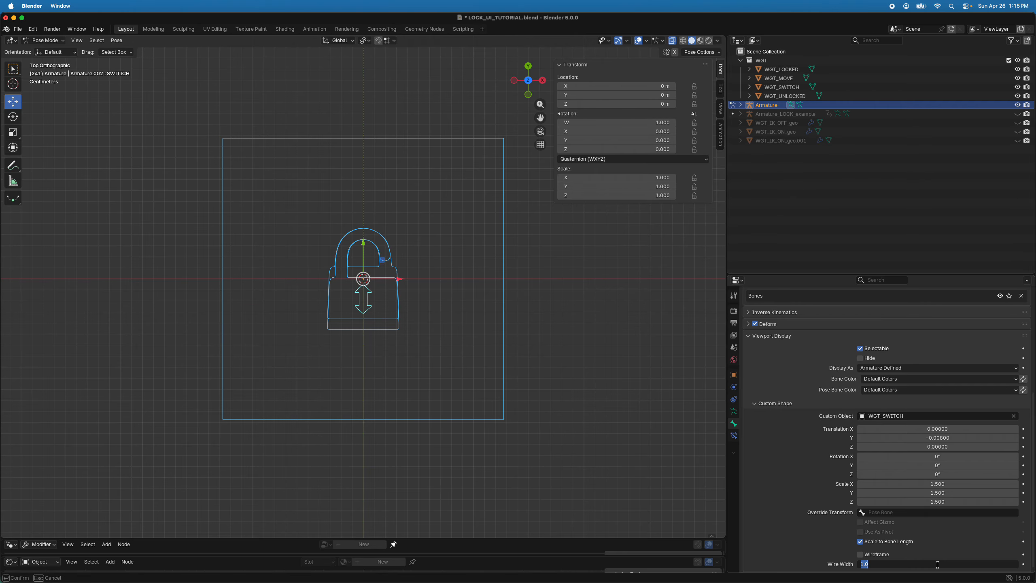
text(5)
click(795, 537)
click(623, 359)
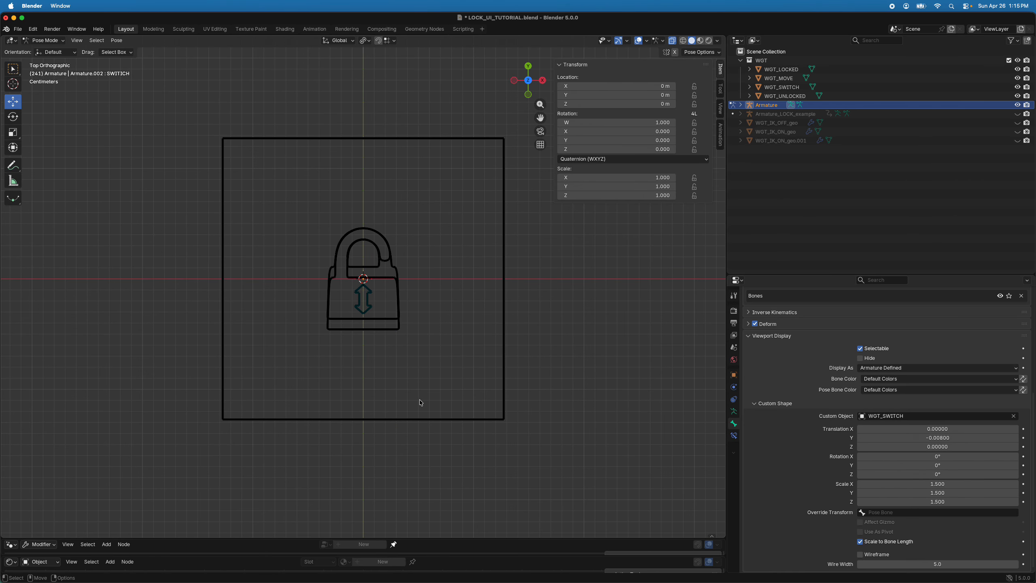
Copy the SWITICH bone's Y location as a new driver.
scroll(369, 383, down, 5)
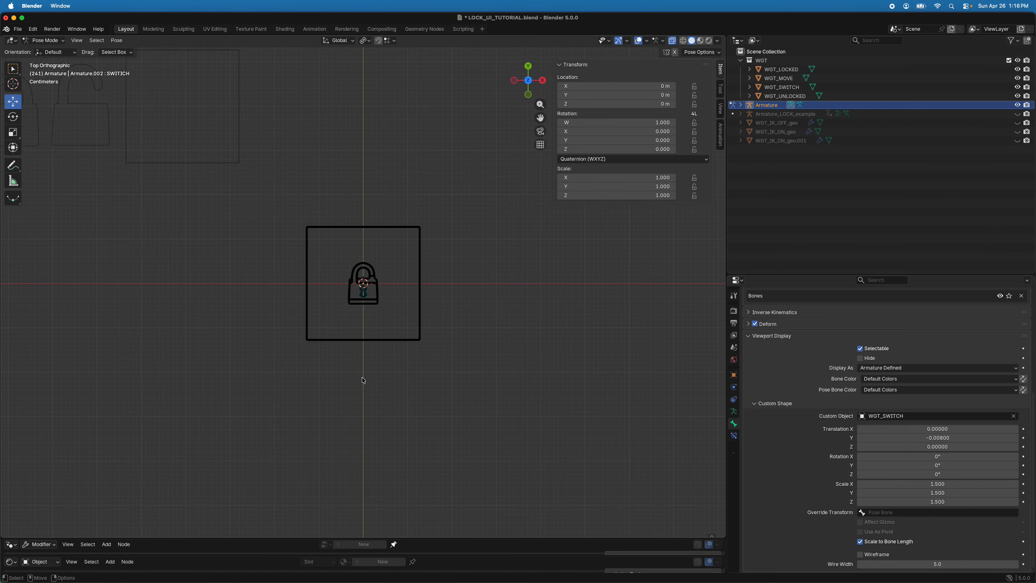
scroll(346, 268, up, 2)
scroll(357, 272, down, 1)
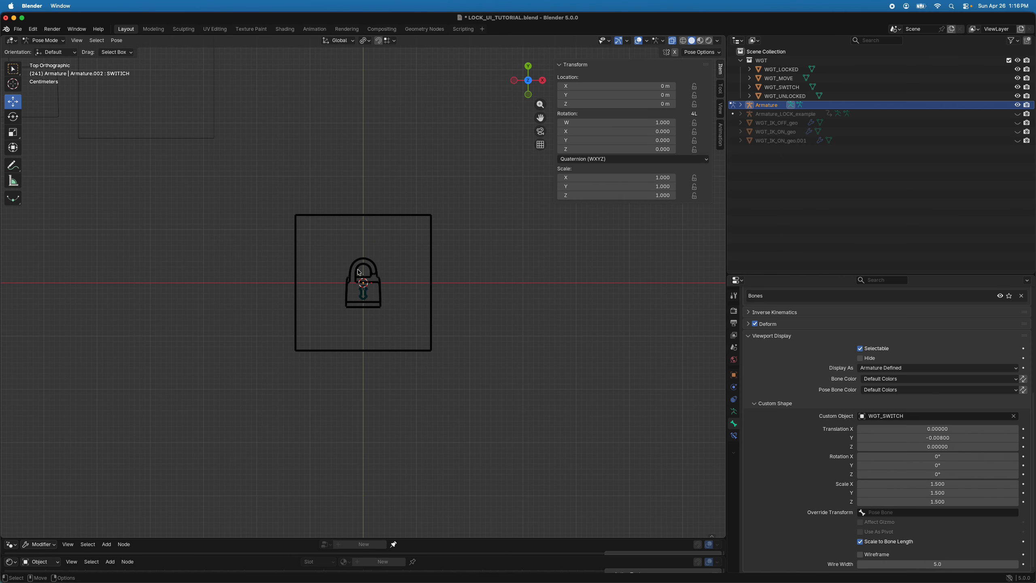
scroll(370, 322, up, 3)
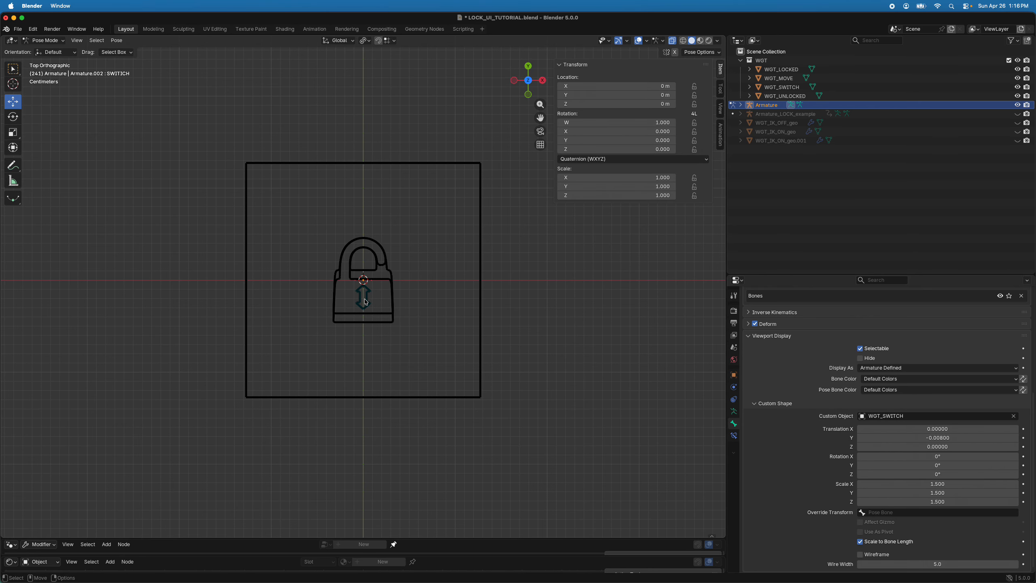
scroll(369, 292, up, 2)
click(368, 294)
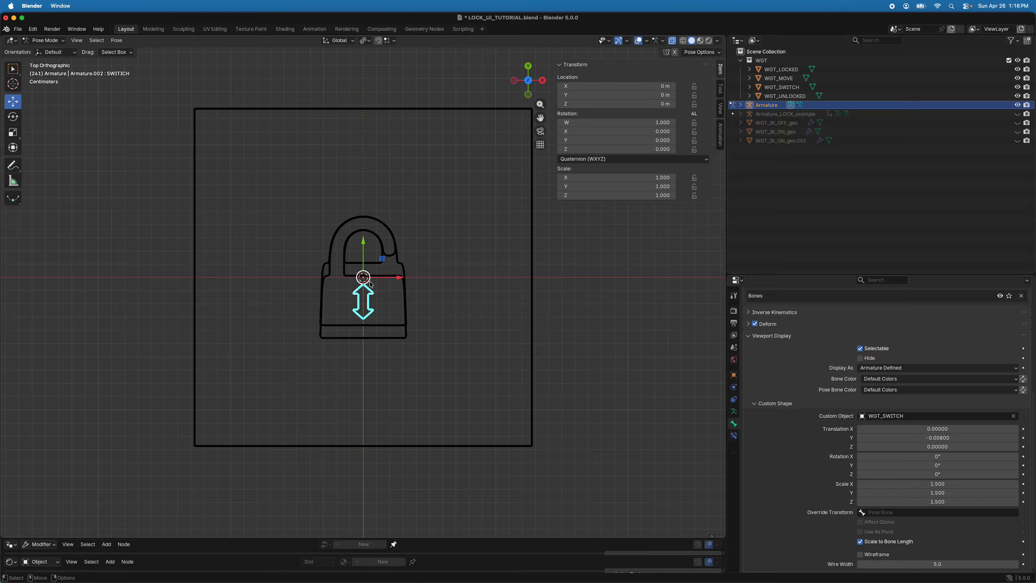
right_click(614, 97)
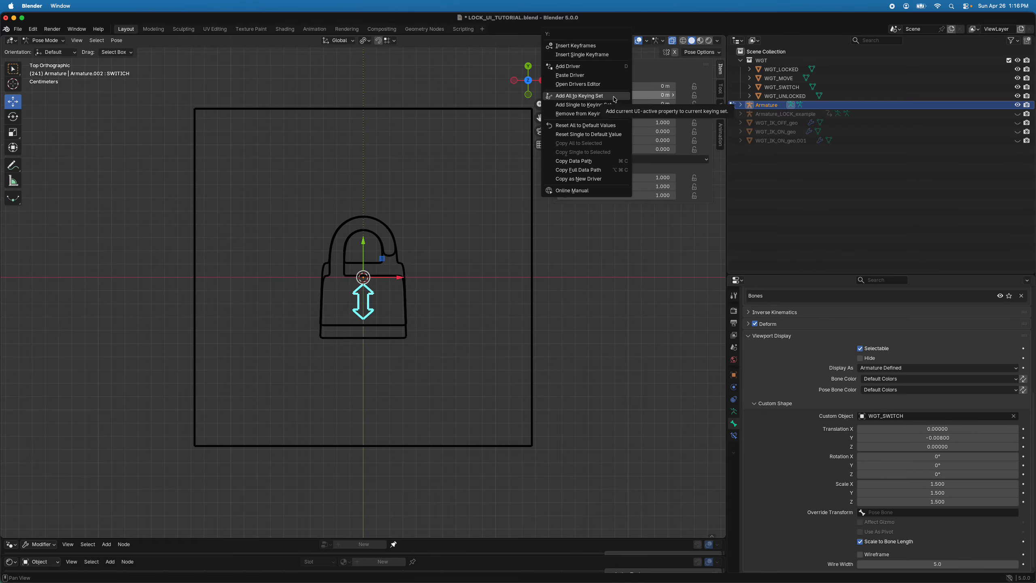
click(595, 180)
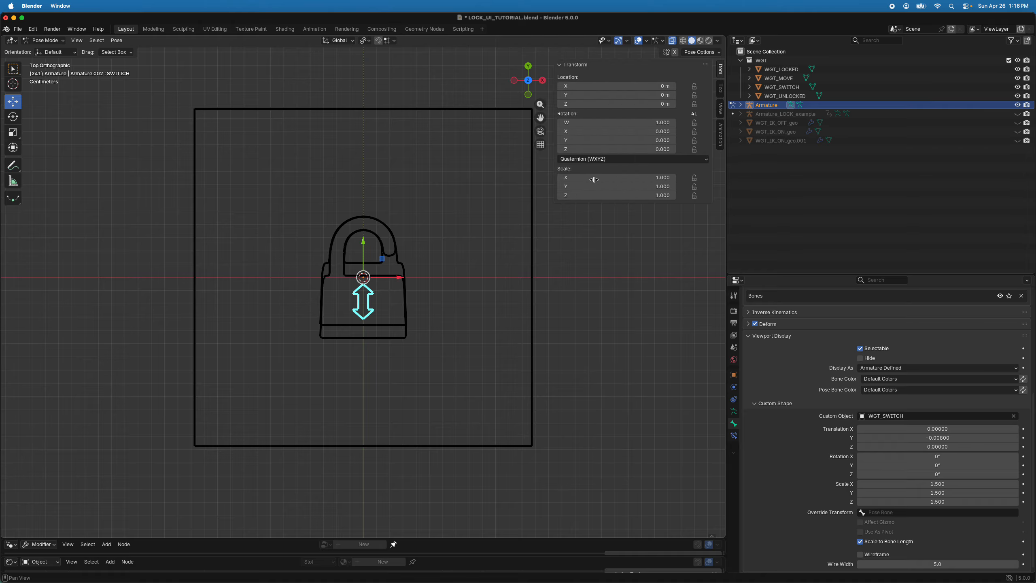
Paste the copied driver onto the Hide property of the Locked bone.
click(382, 265)
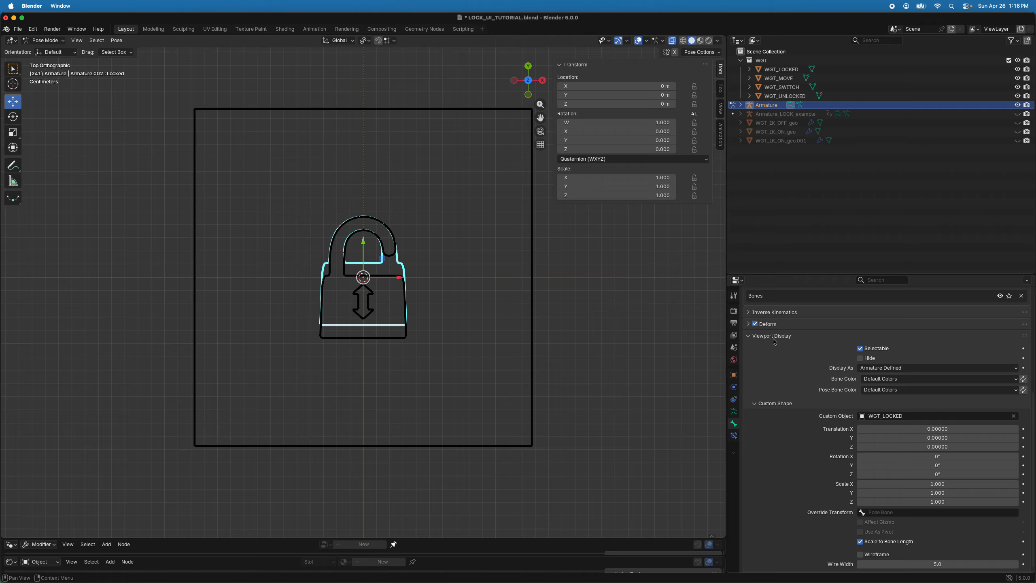
right_click(871, 360)
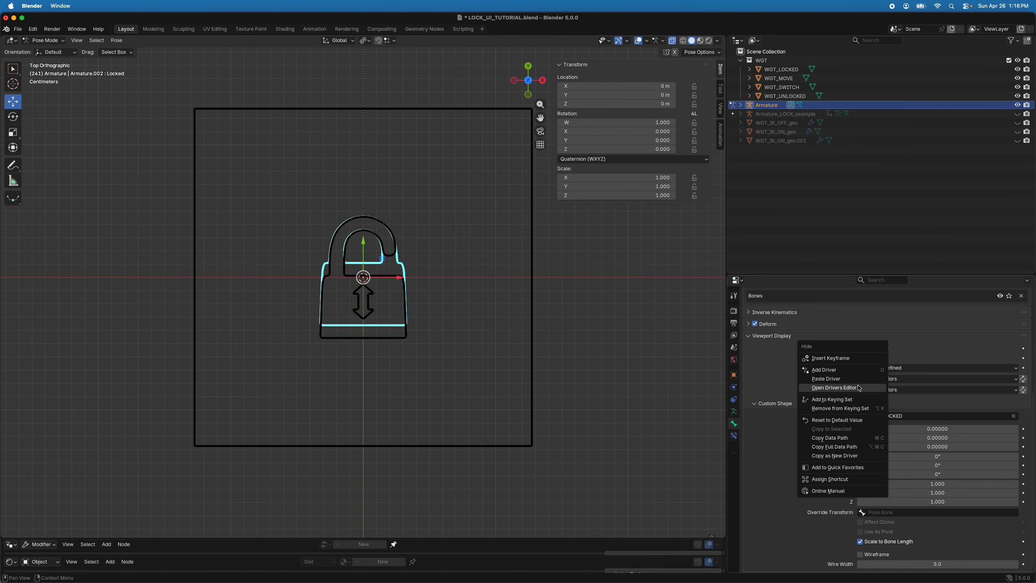
click(849, 372)
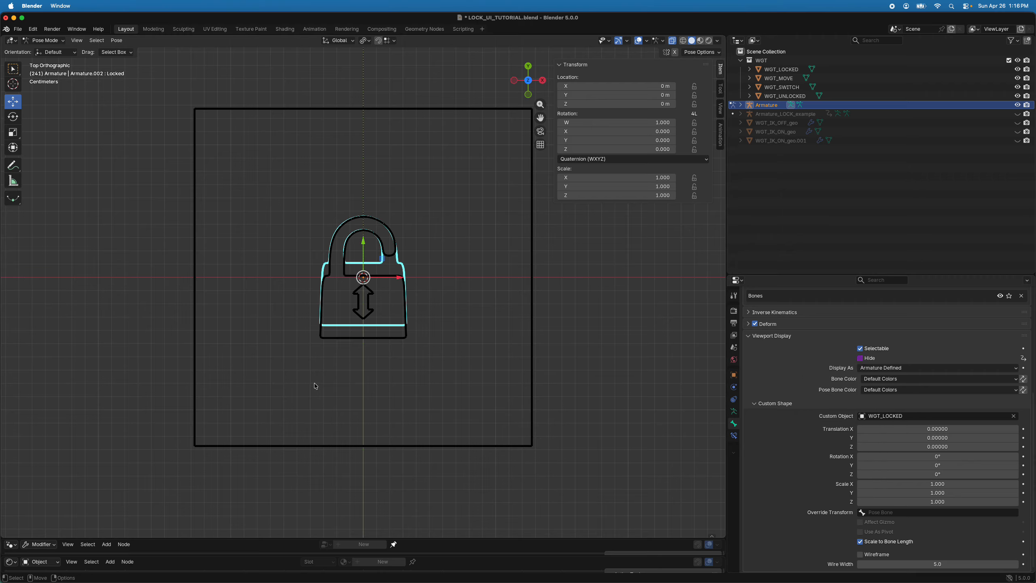
Paste the copied Y location driver onto the Hide property of the Un_Locked bone.
click(397, 281)
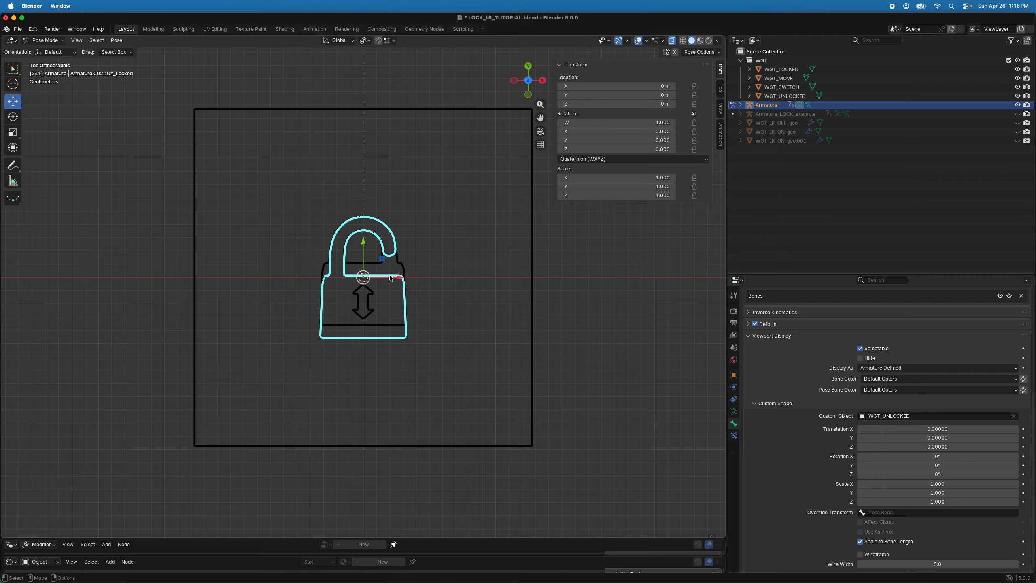
right_click(869, 359)
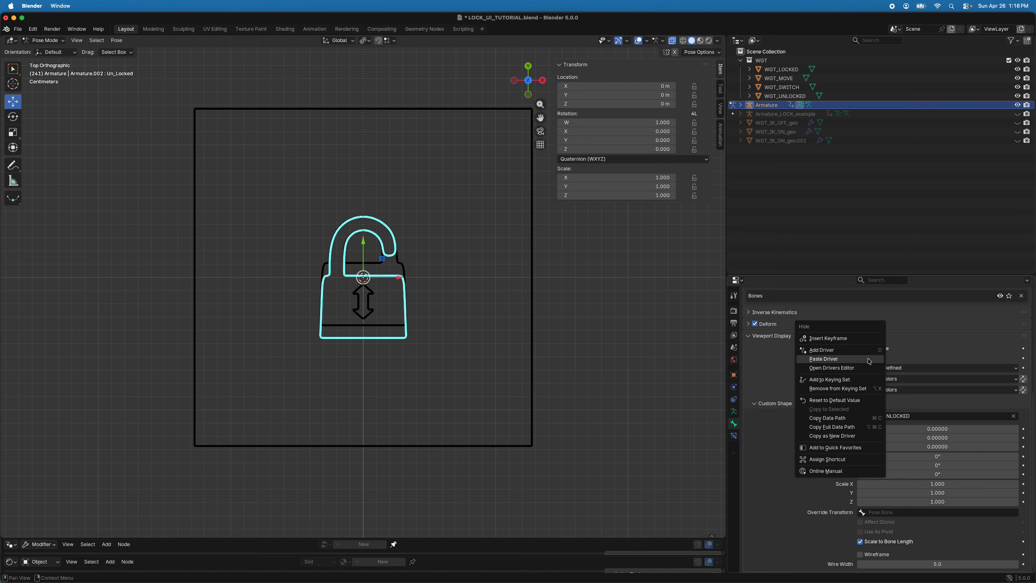
click(866, 359)
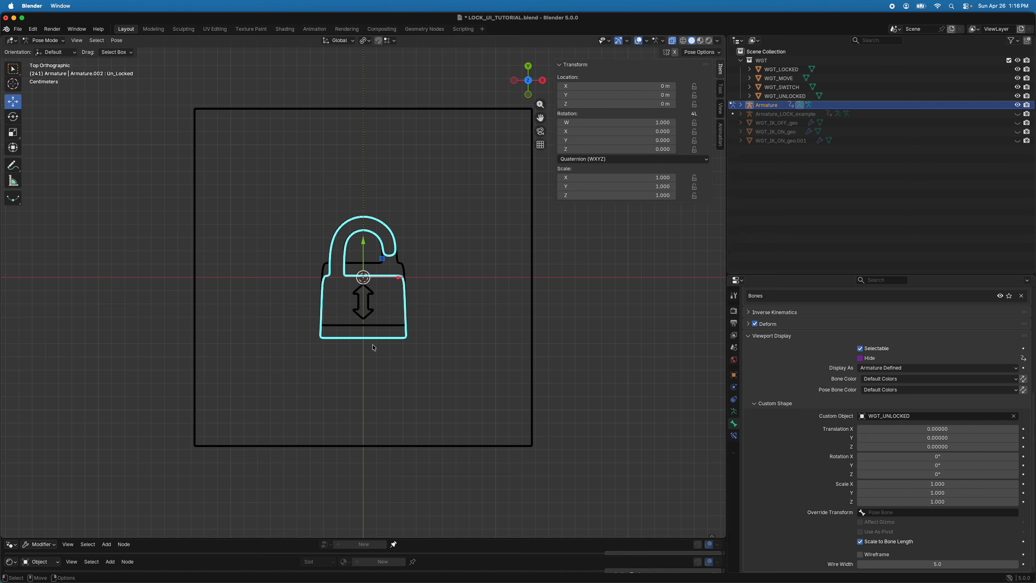
Test the SWITICH bone by moving it up about 0.0095 m along Y, and reset its transforms.
click(364, 300)
drag(363, 243, 374, 239)
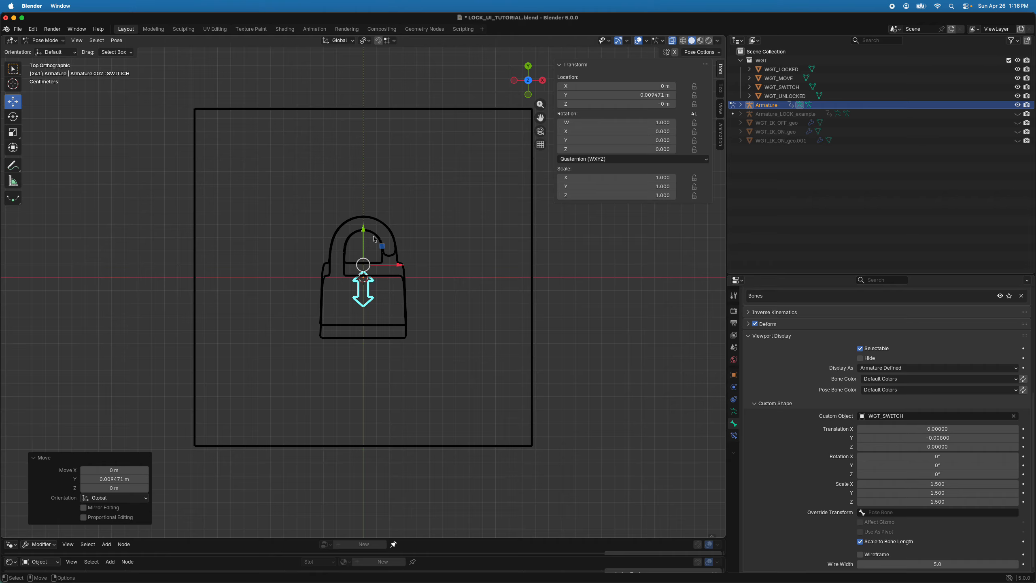
key(q)
click(374, 236)
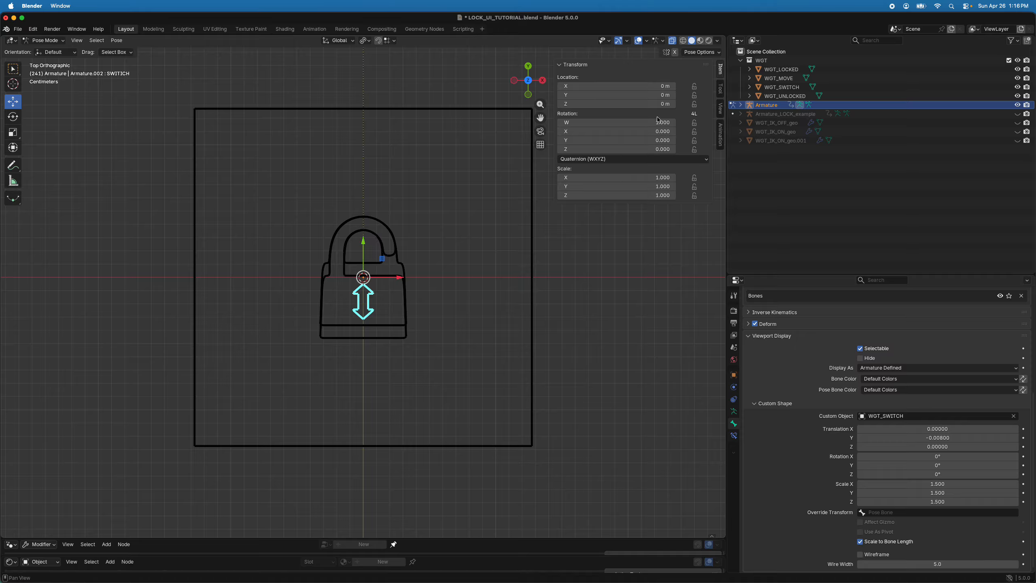
Lock the SWITICH bone's X and Z location and all its rotation and scale channels, leaving only Y location free.
click(694, 86)
click(694, 104)
drag(694, 123, 691, 206)
Try dragging the locked SWITICH bone freely from its origin, reset its transforms and deselect it.
mouse_move(362, 278)
mouse_down()
mouse_move(356, 252)
mouse_move(362, 267)
mouse_up()
key(q)
click(363, 268)
click(455, 261)
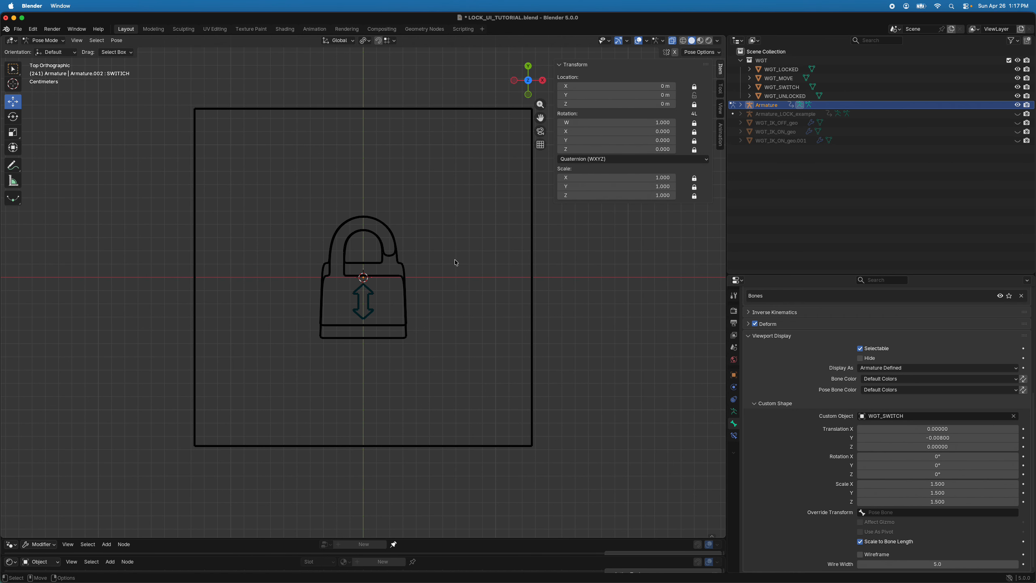
scroll(449, 258, down, 6)
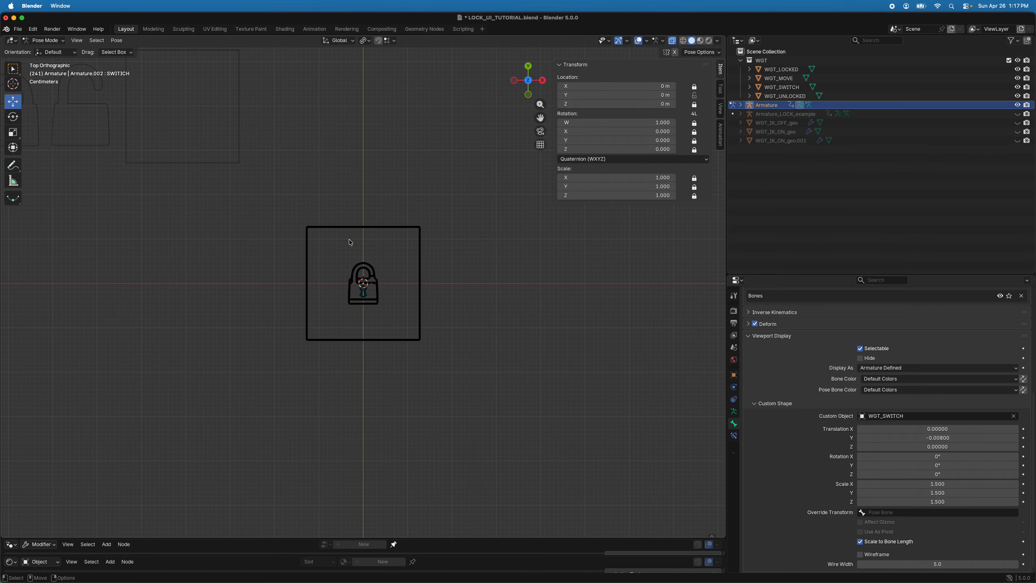
scroll(273, 235, down, 2)
scroll(286, 241, up, 8)
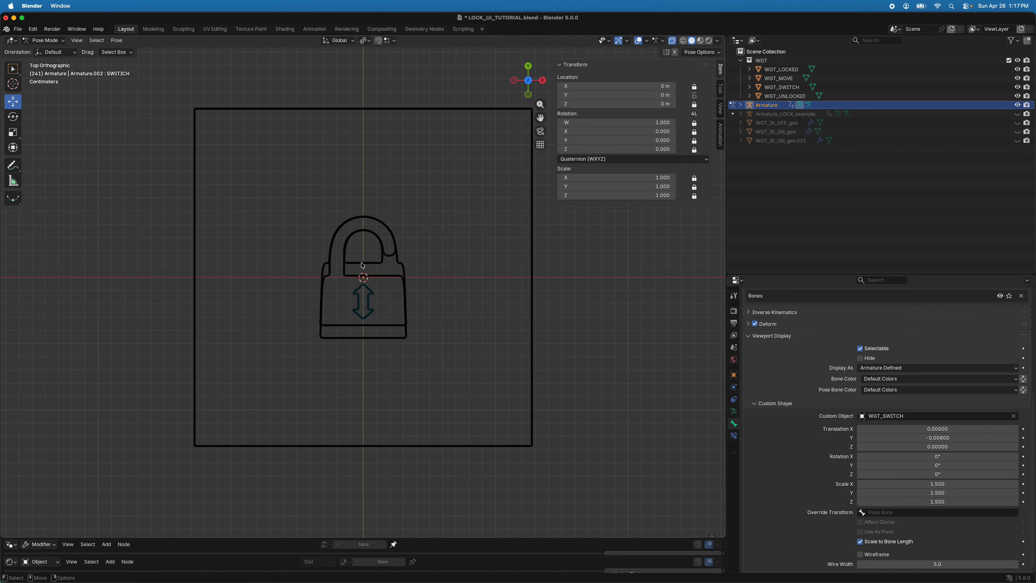
Change the Locked bone's Hide driver to the scripted expression "0 if location > 0 else 1" and update its dependencies.
click(403, 266)
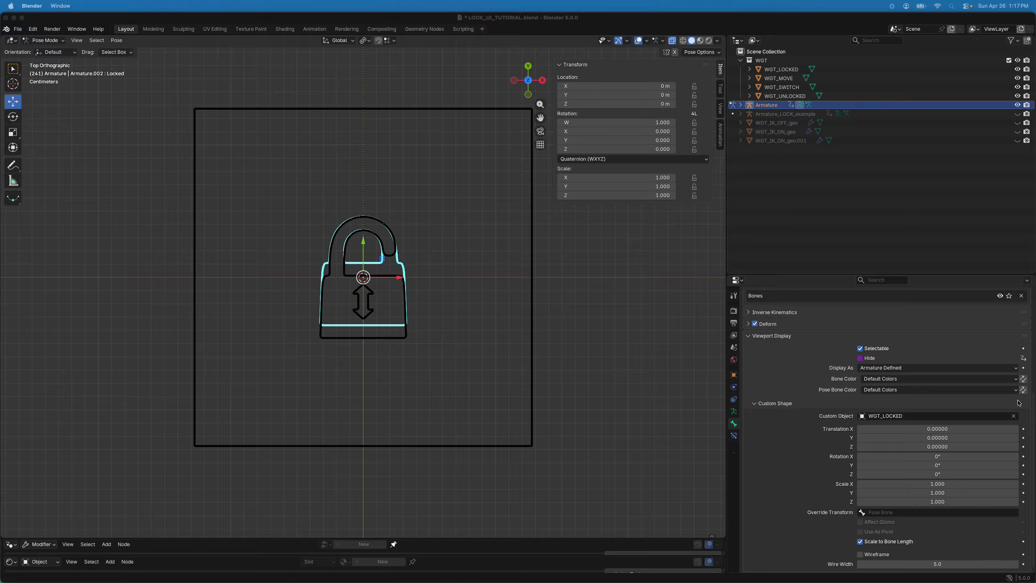
right_click(867, 360)
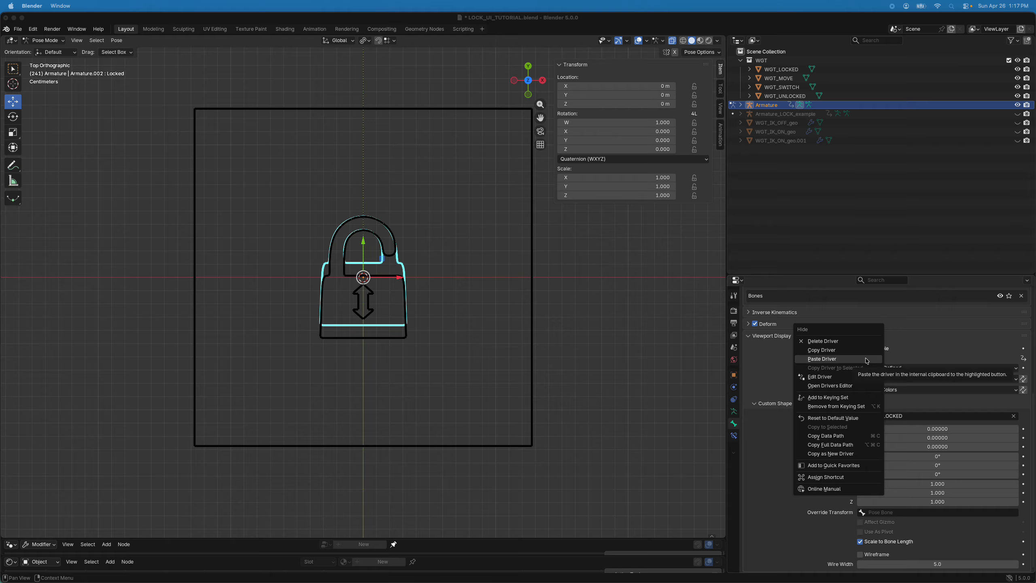
click(854, 376)
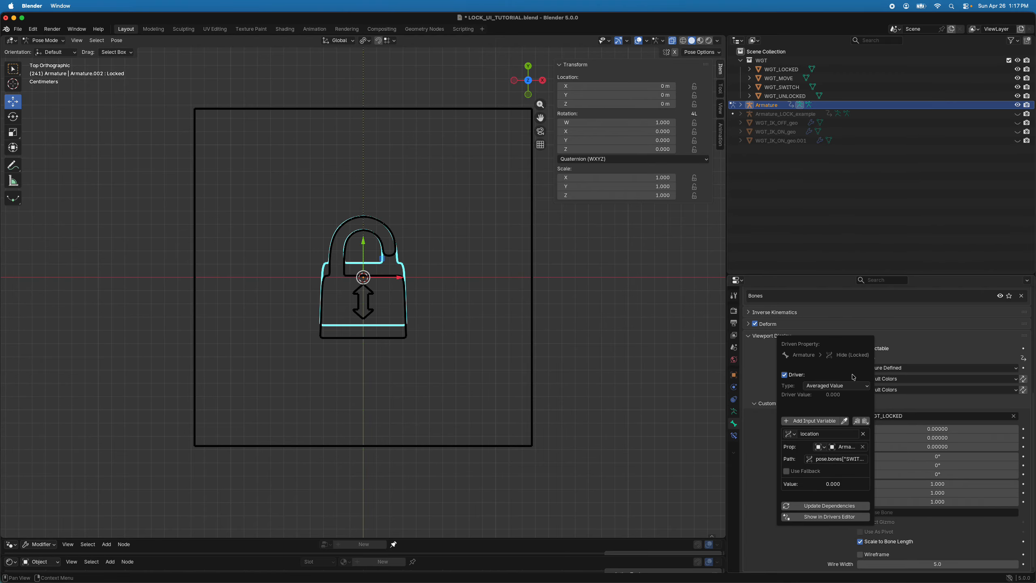
click(848, 387)
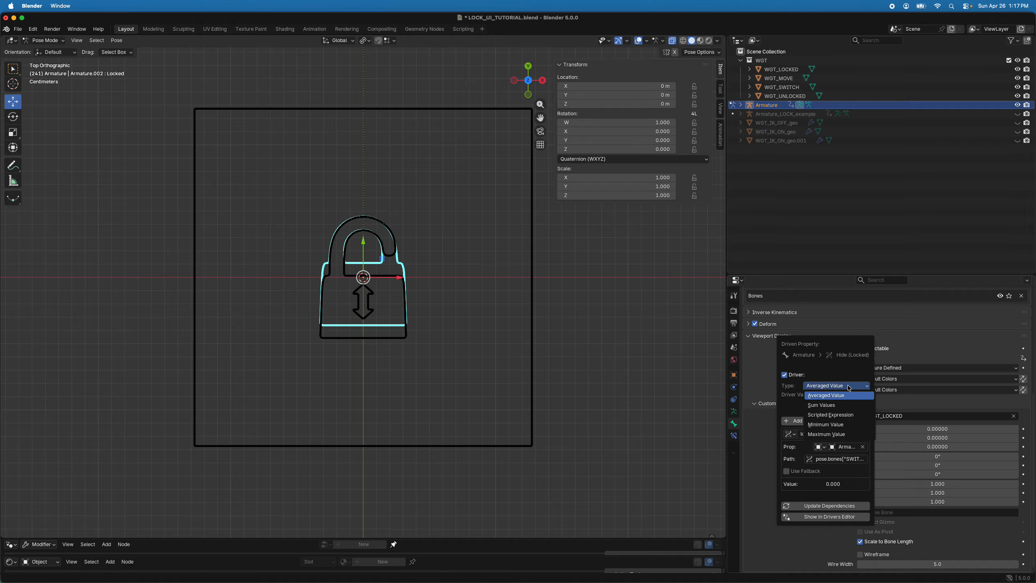
click(837, 414)
click(825, 422)
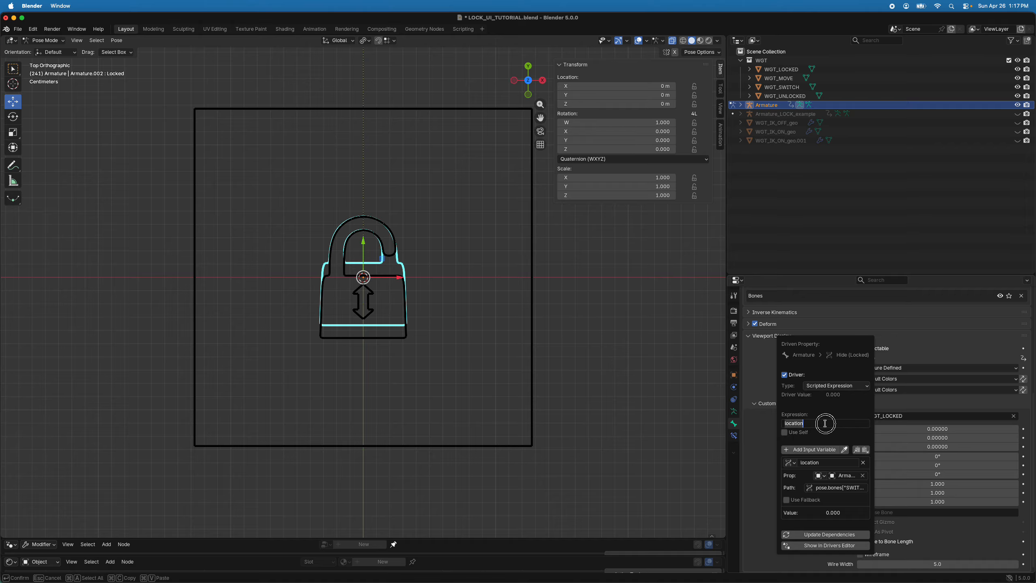
text(0 if location > 0 else 1)
click(826, 534)
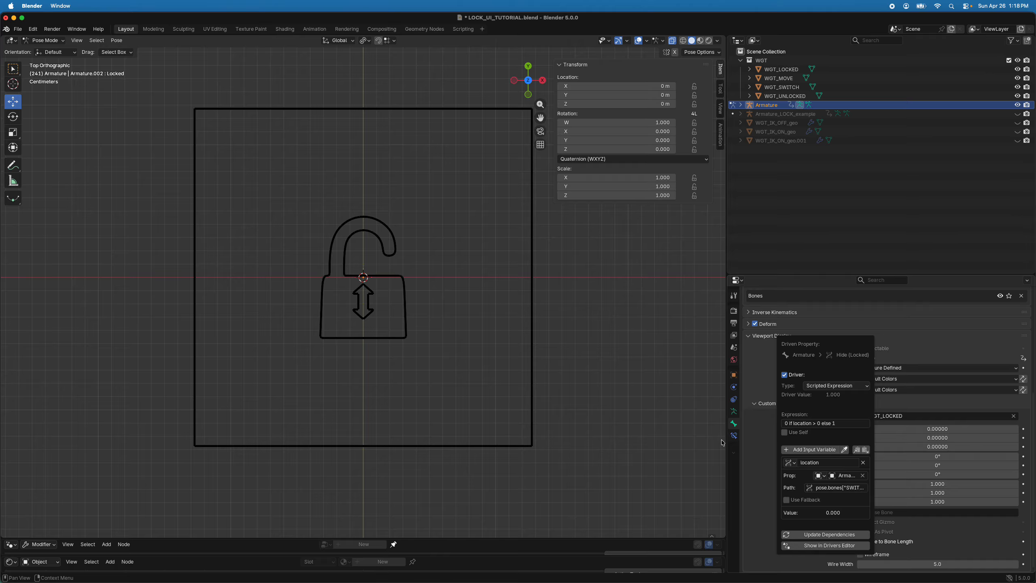
Change the Un_Locked bone's Hide driver to a scripted expression that hides it when location is above 0, and update its dependencies.
click(398, 274)
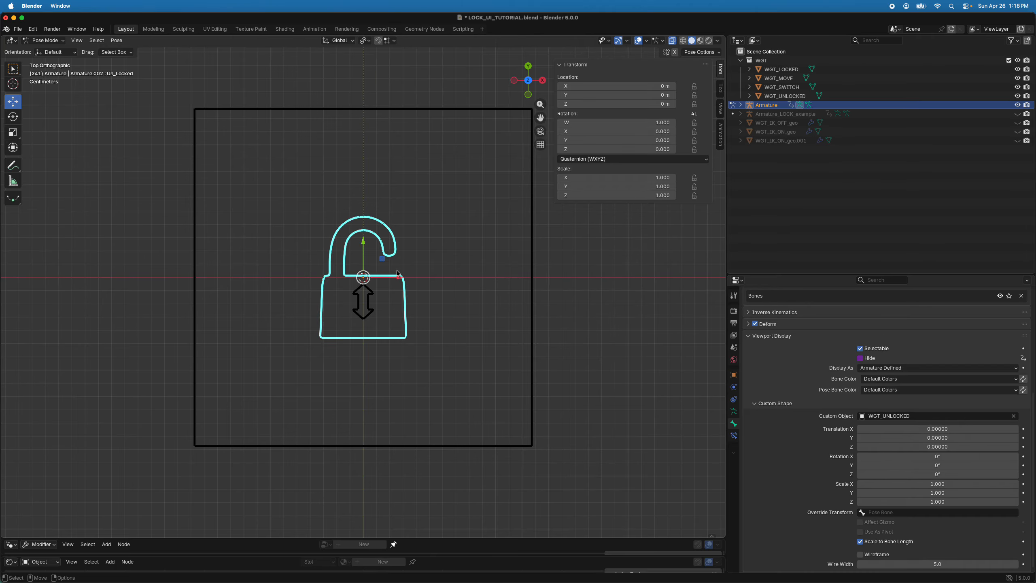
right_click(862, 359)
click(821, 359)
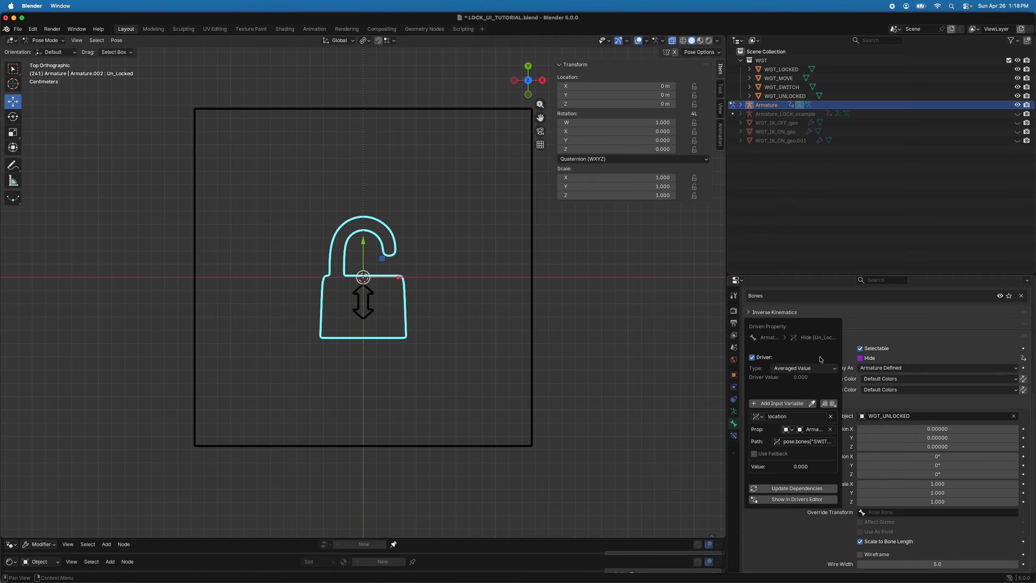
click(804, 369)
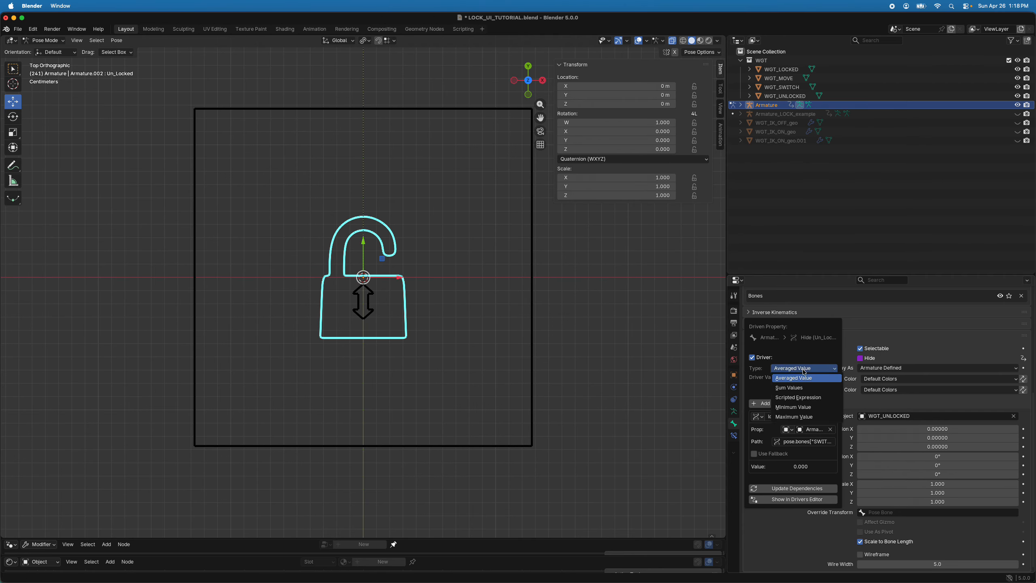
click(805, 397)
click(788, 406)
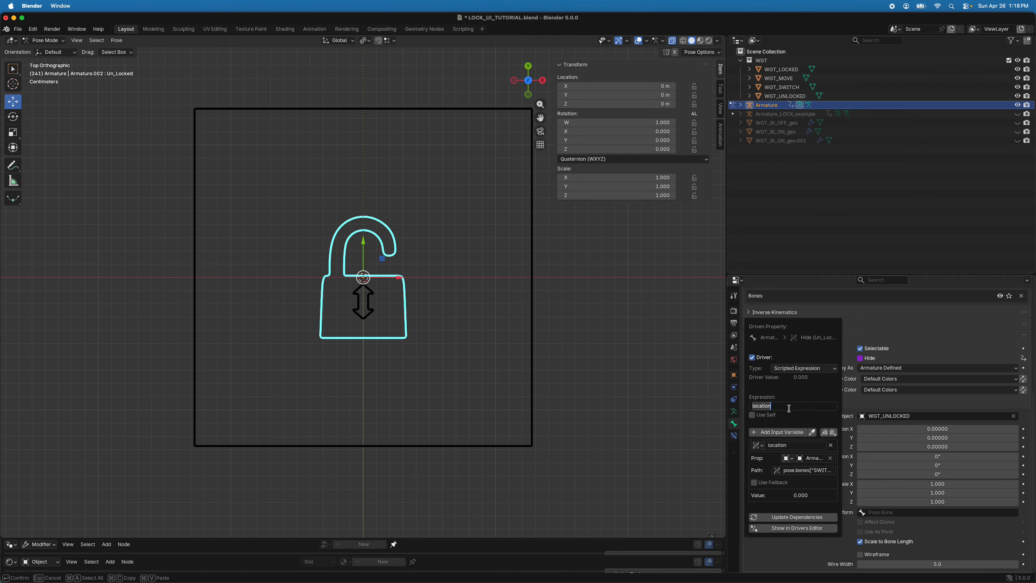
text(0 if location > 0 else 1)
click(749, 405)
click(801, 517)
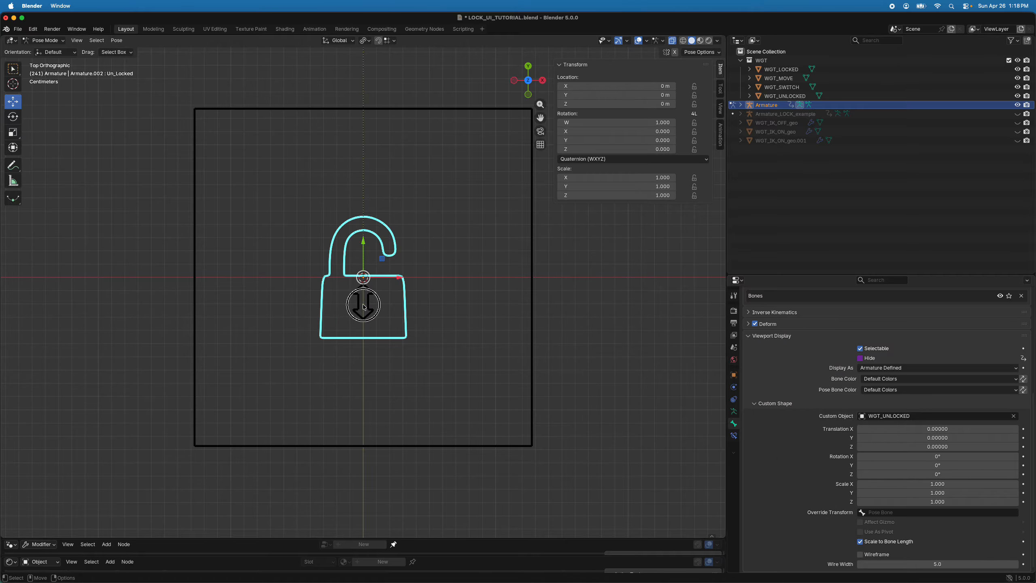
Test the padlock switching by moving the SWITICH bone up about 0.007 m along Y, and reset its transforms.
click(367, 298)
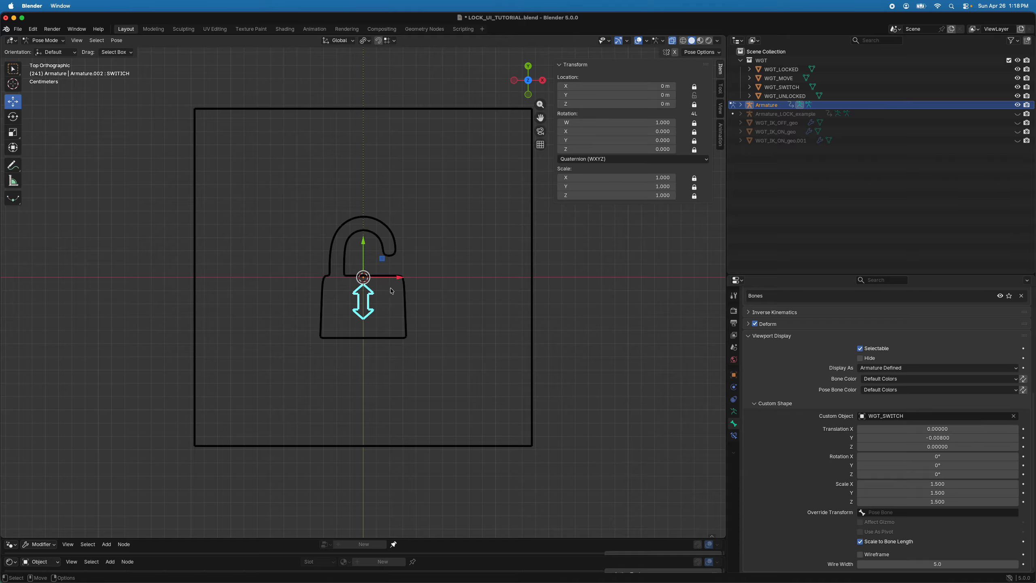
drag(363, 255, 367, 247)
key(q)
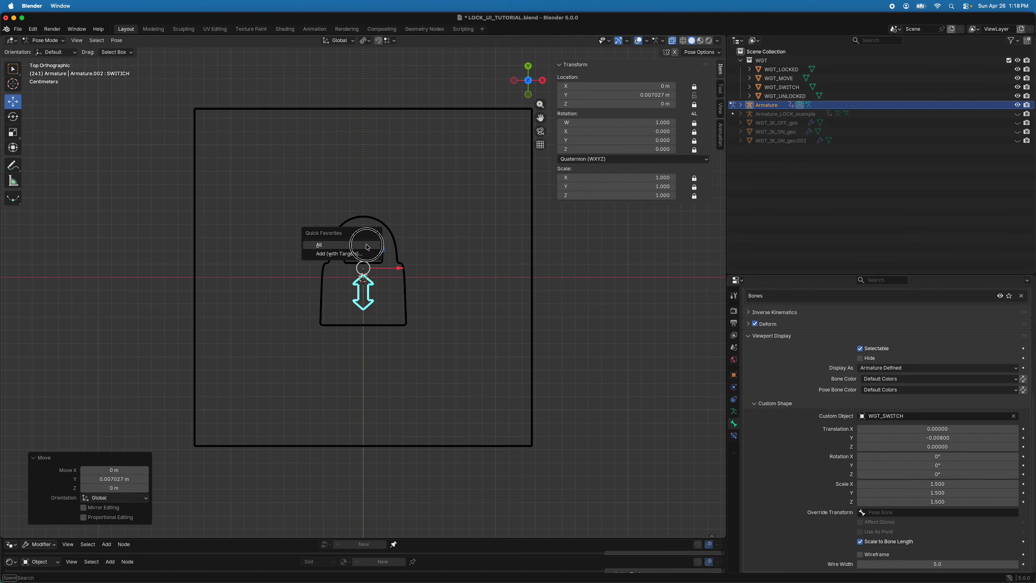
click(367, 244)
Add a single bone to the armature in Edit Mode.
scroll(394, 245, down, 4)
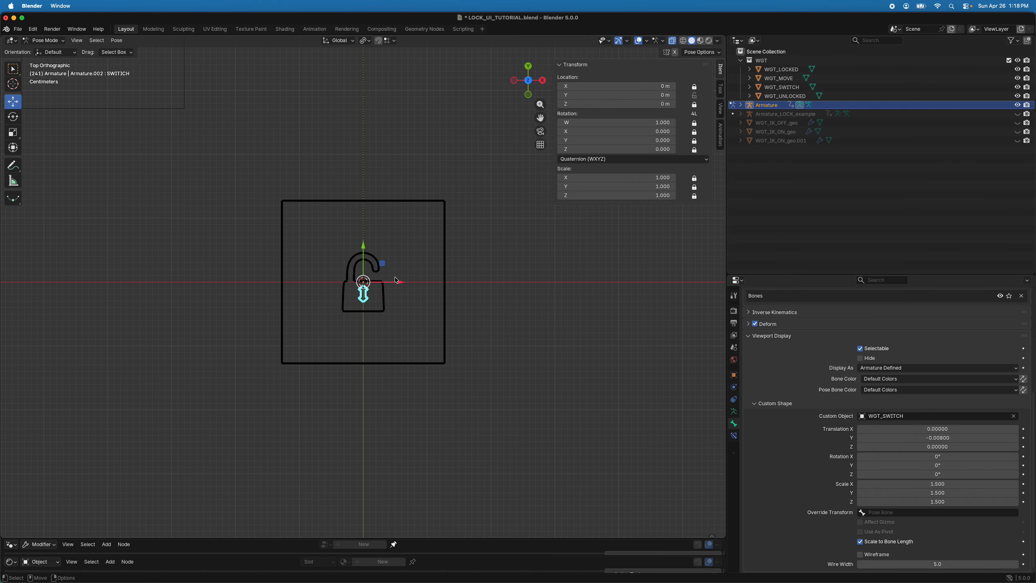
scroll(421, 262, down, 2)
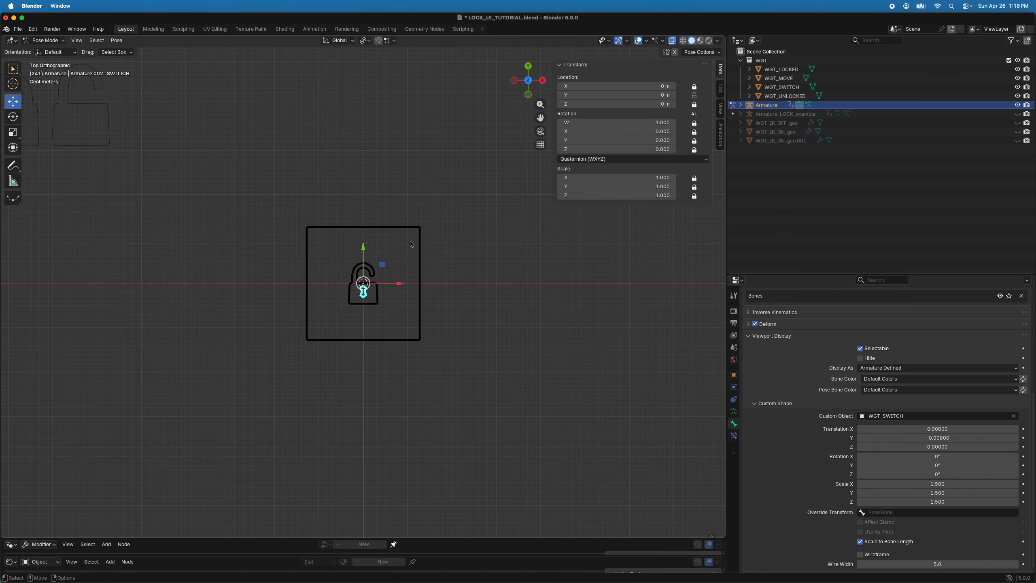
scroll(391, 216, up, 2)
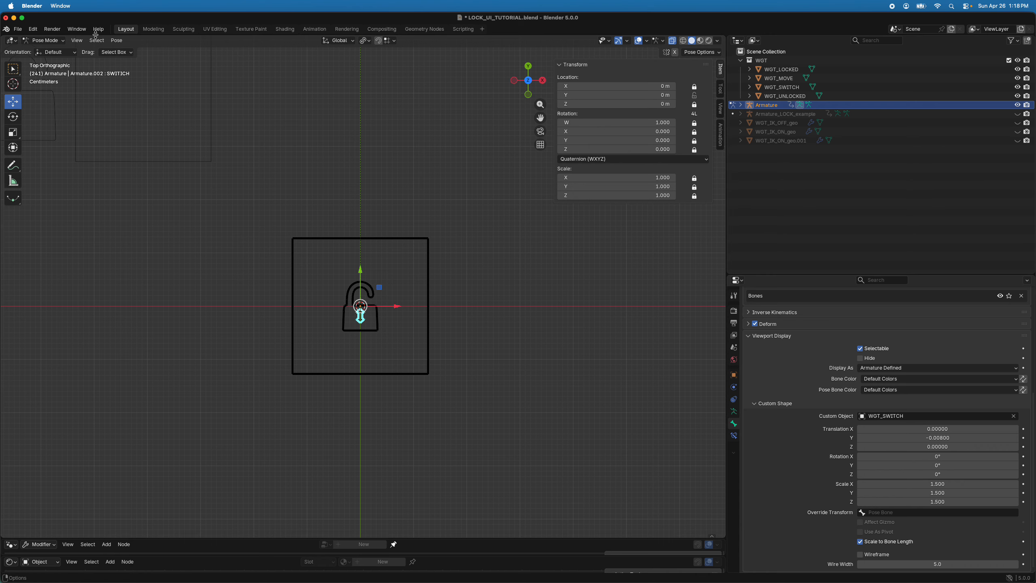
click(43, 40)
click(40, 57)
click(111, 40)
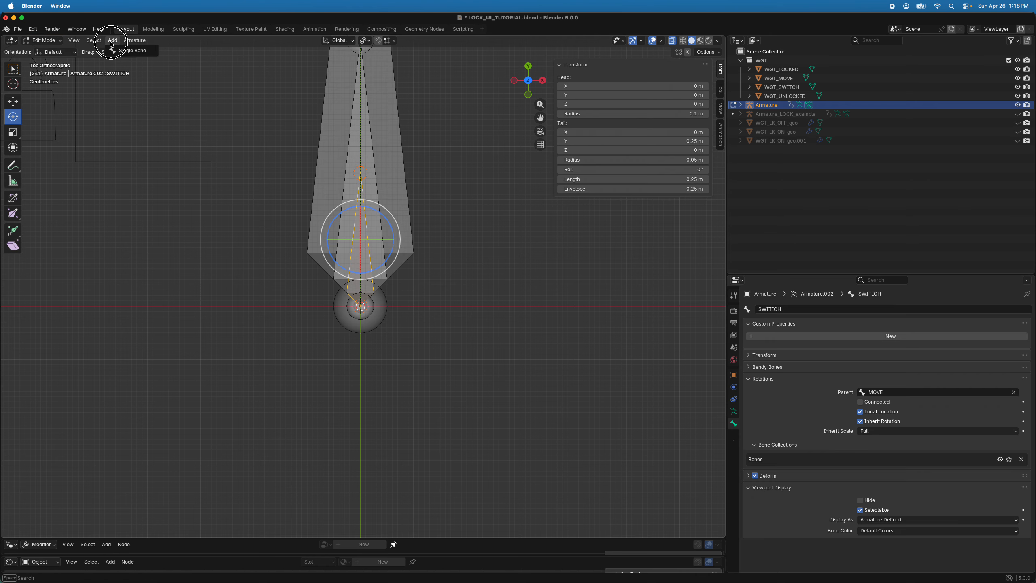
click(132, 51)
Move the whole new bone away from the origin, about 0.345 m along X and 0.549 m along Y.
key(g)
scroll(329, 299, down, 6)
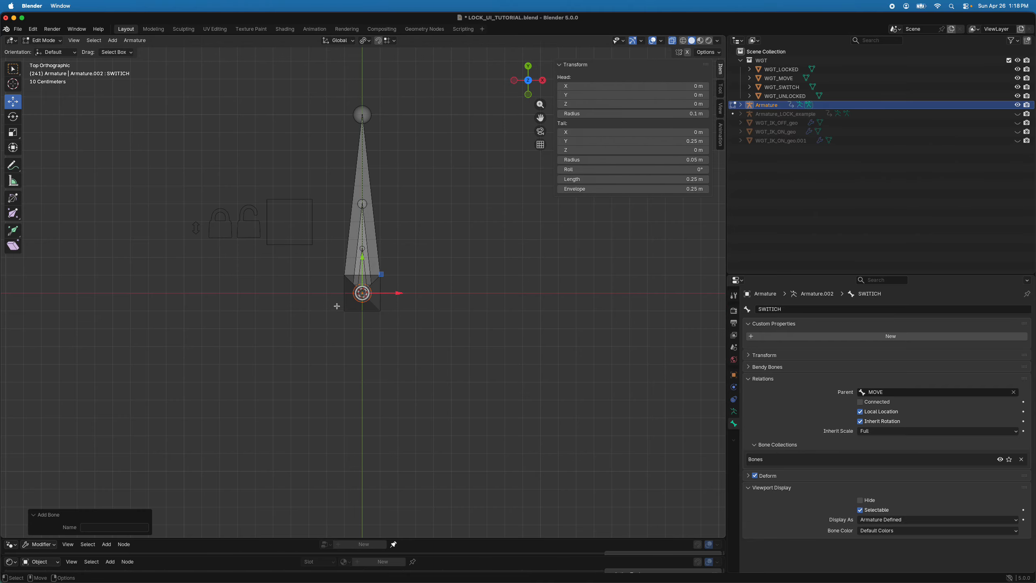
drag(364, 293, 406, 182)
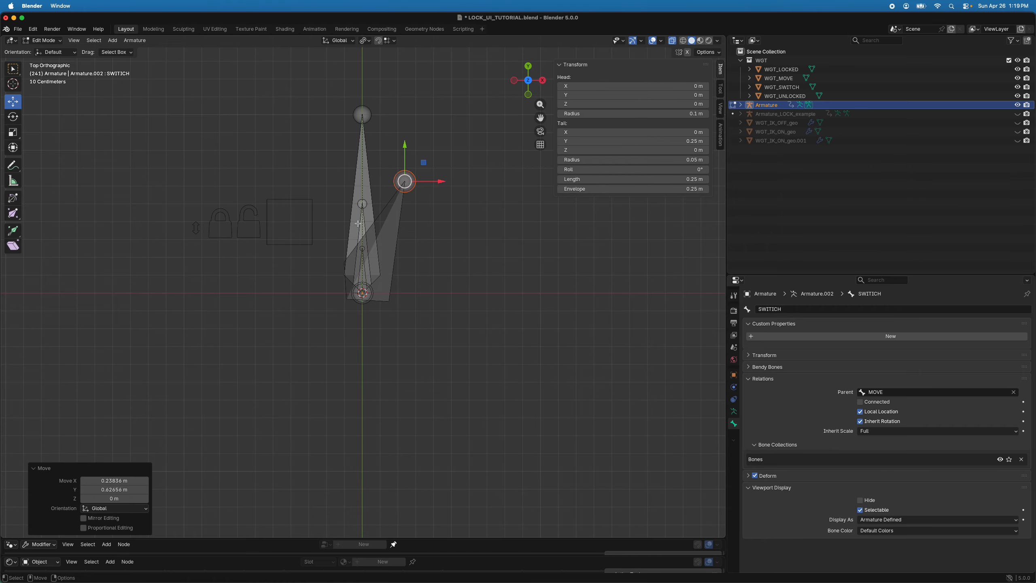
key(super+z)
click(360, 294)
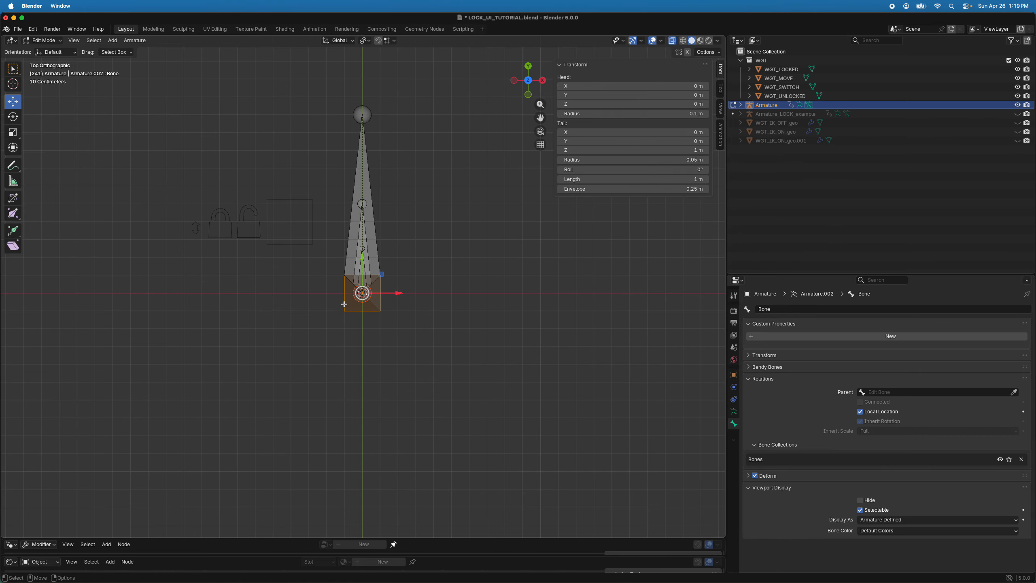
drag(361, 294, 423, 195)
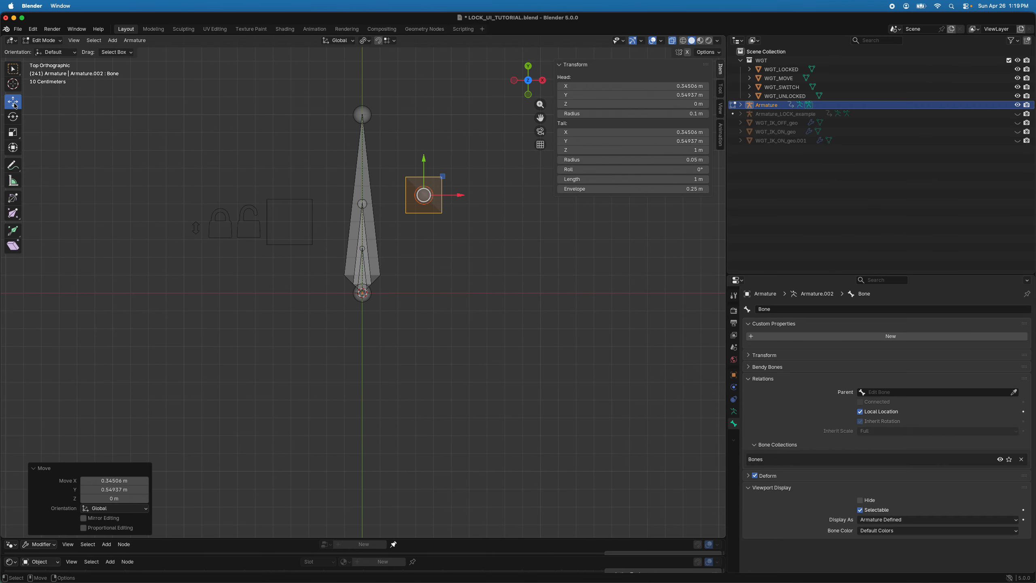
Return to Pose Mode and move the SWITICH bone slightly up along Y.
click(39, 41)
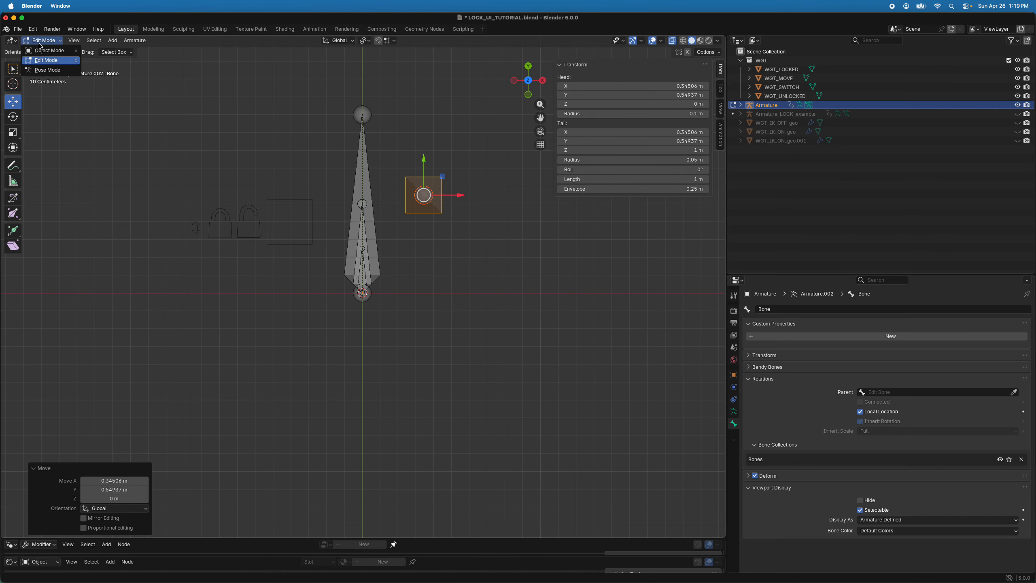
click(45, 77)
scroll(425, 278, up, 8)
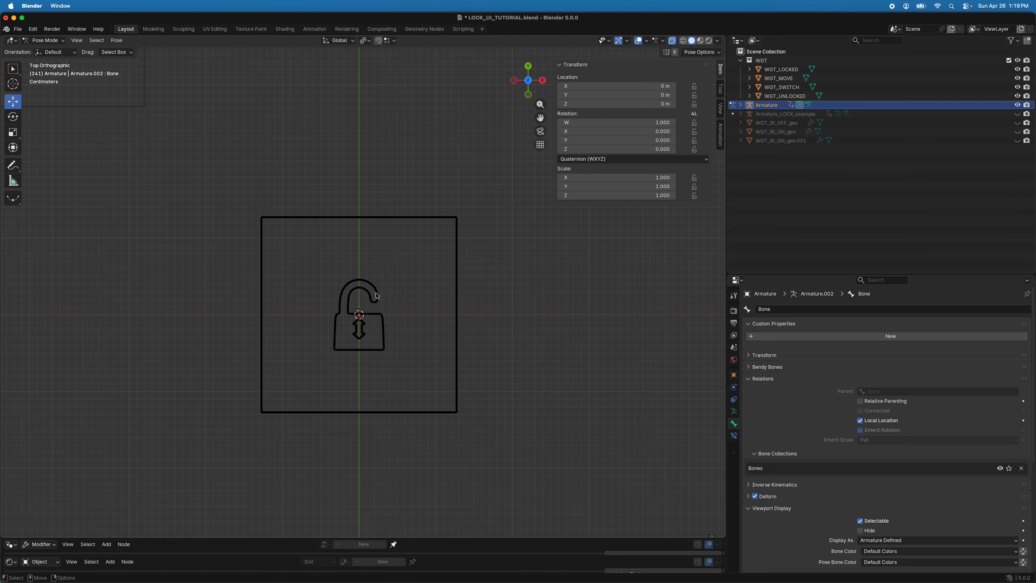
click(375, 294)
click(363, 329)
drag(360, 290, 359, 284)
Copy the driver from the Locked bone's Hide property and select the newly added bone.
click(374, 288)
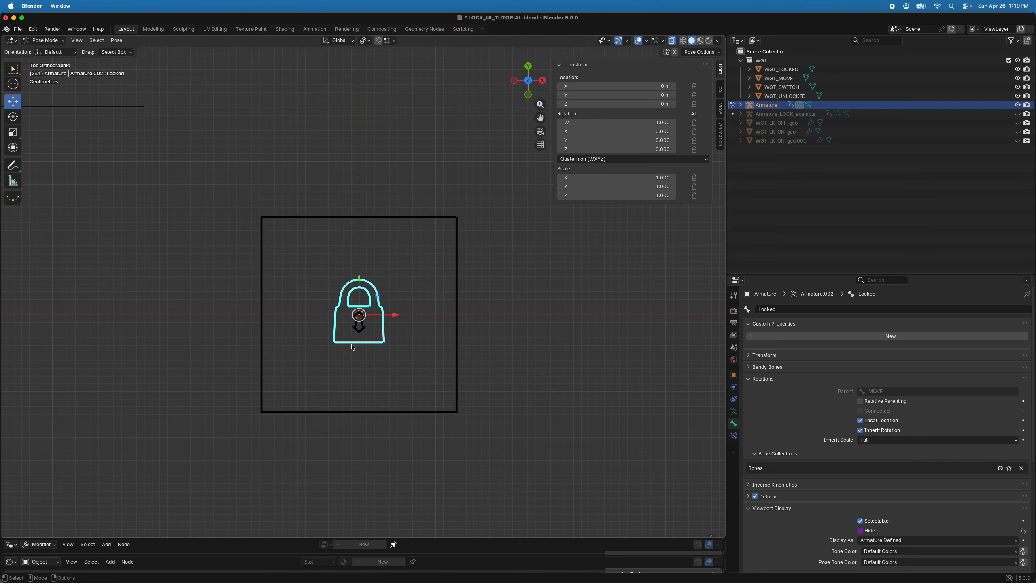
scroll(867, 445, down, 5)
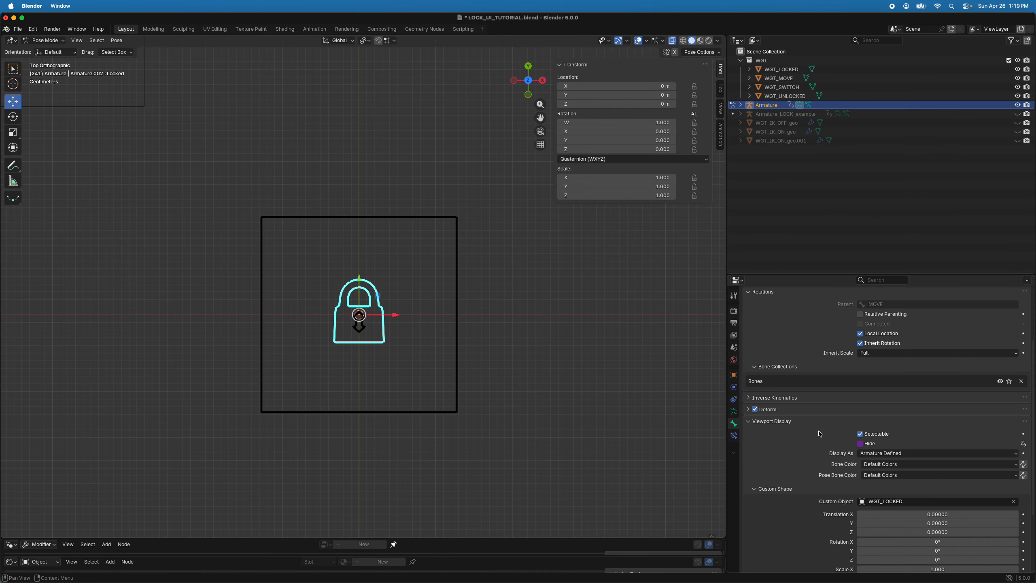
right_click(867, 446)
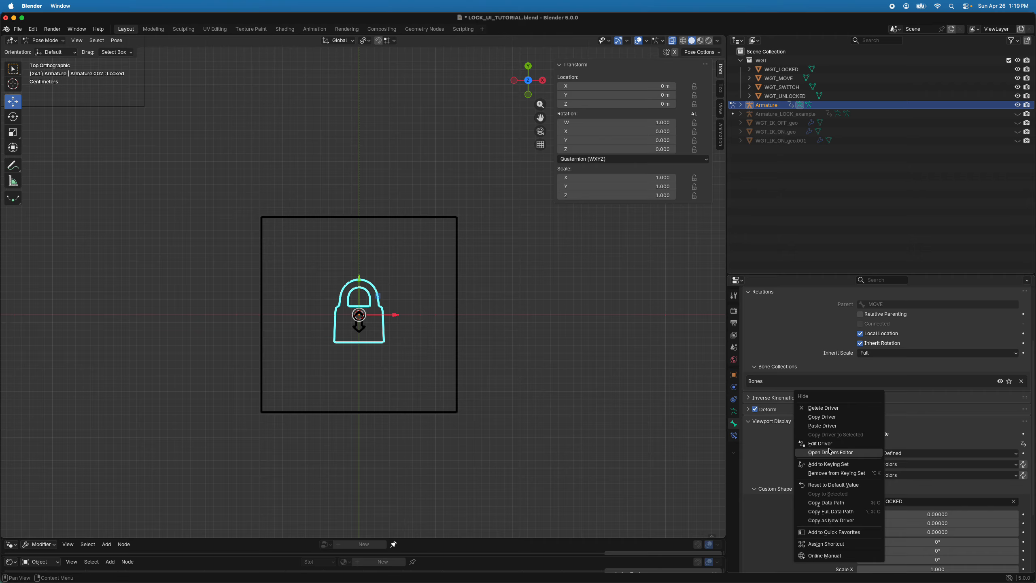
click(850, 417)
scroll(455, 326, down, 4)
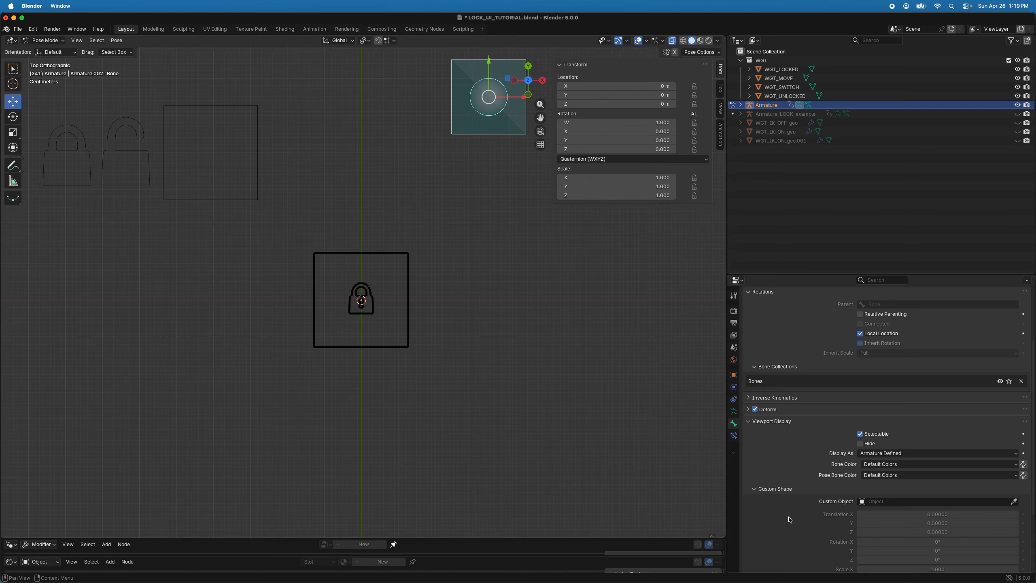
Paste the copied driver onto the new bone's Hide property.
right_click(871, 447)
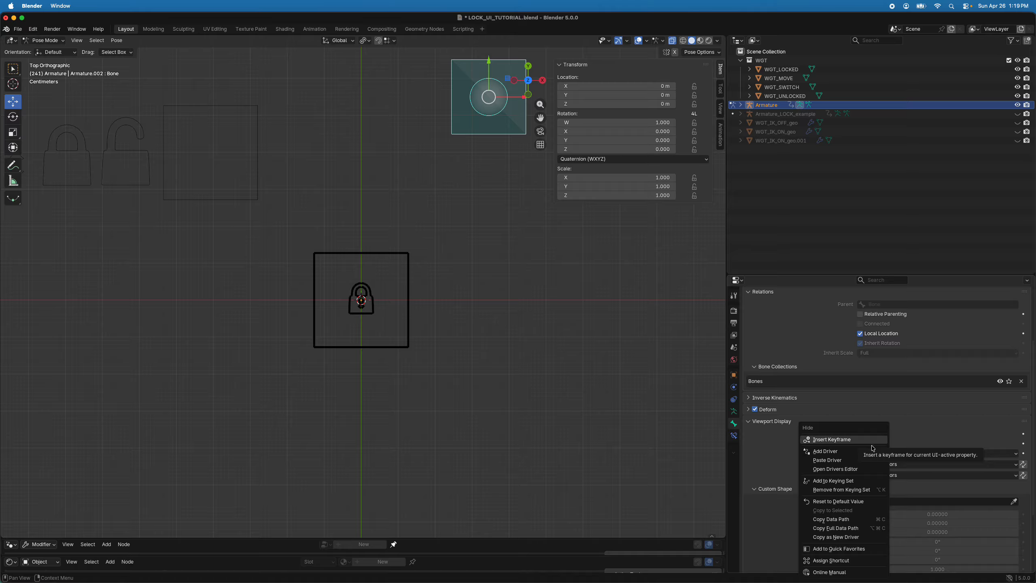
click(856, 459)
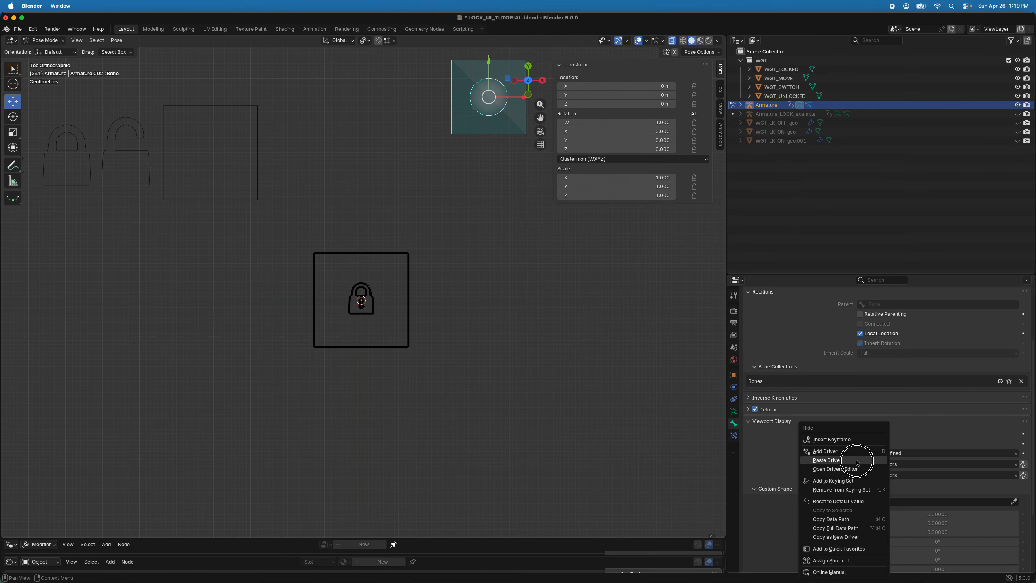
Select the SWITICH bone and move it down about 0.014 m along Y to test the pasted driver.
click(359, 300)
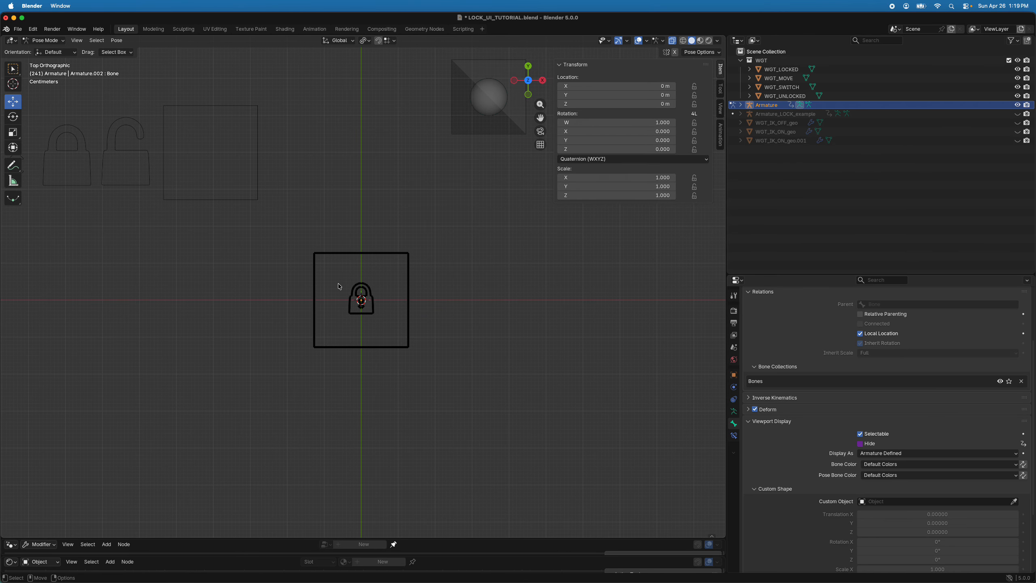
scroll(367, 306, up, 1)
scroll(363, 306, down, 1)
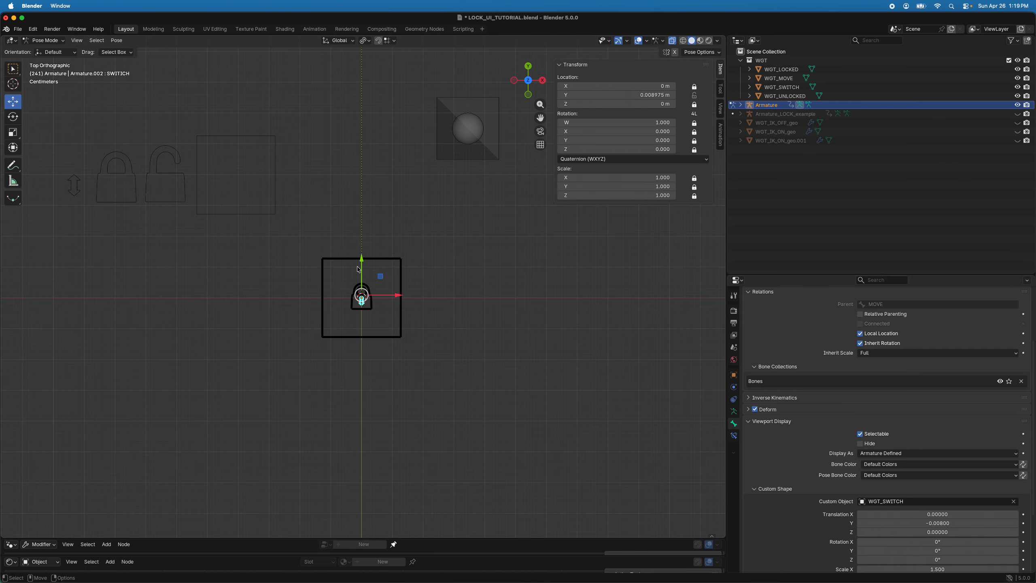
key(g)
key(y)
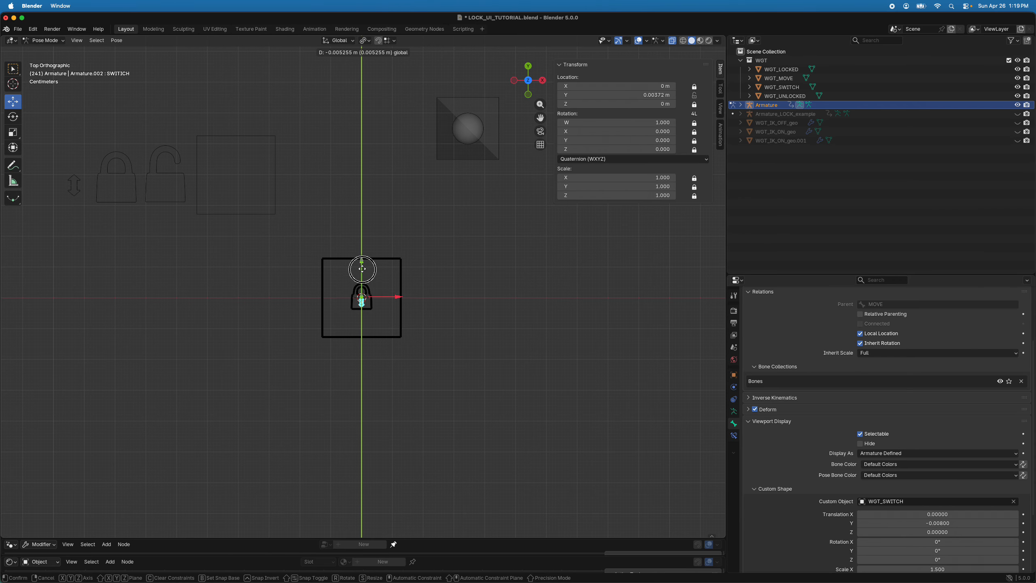
click(363, 269)
scroll(363, 267, up, 3)
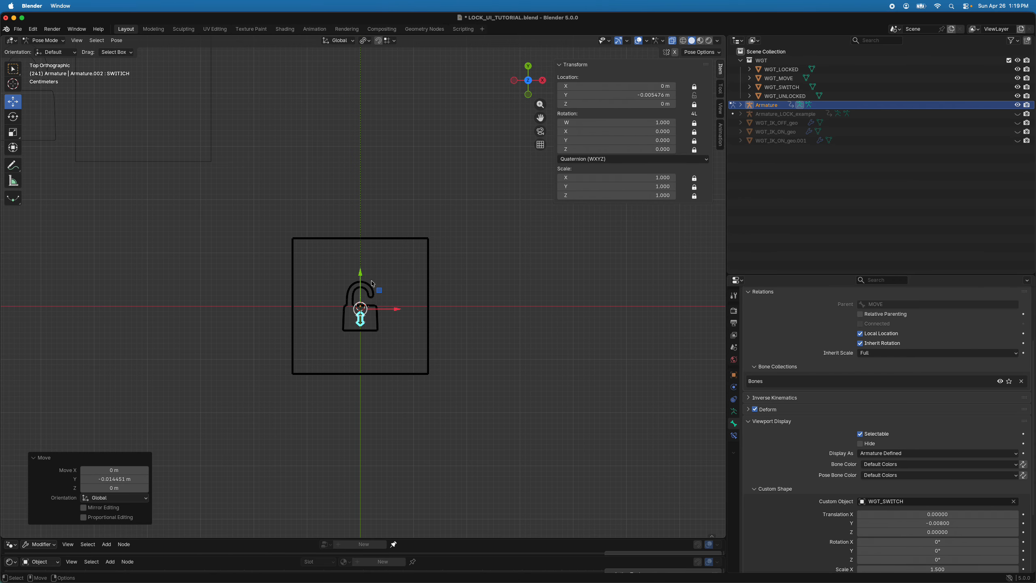
Move the whole lock control by its square frame up and away from the origin toward positive X, and select the Un_Locked bone.
click(368, 255)
drag(369, 255, 355, 158)
scroll(354, 212, down, 5)
drag(369, 260, 455, 263)
click(442, 269)
scroll(441, 275, up, 3)
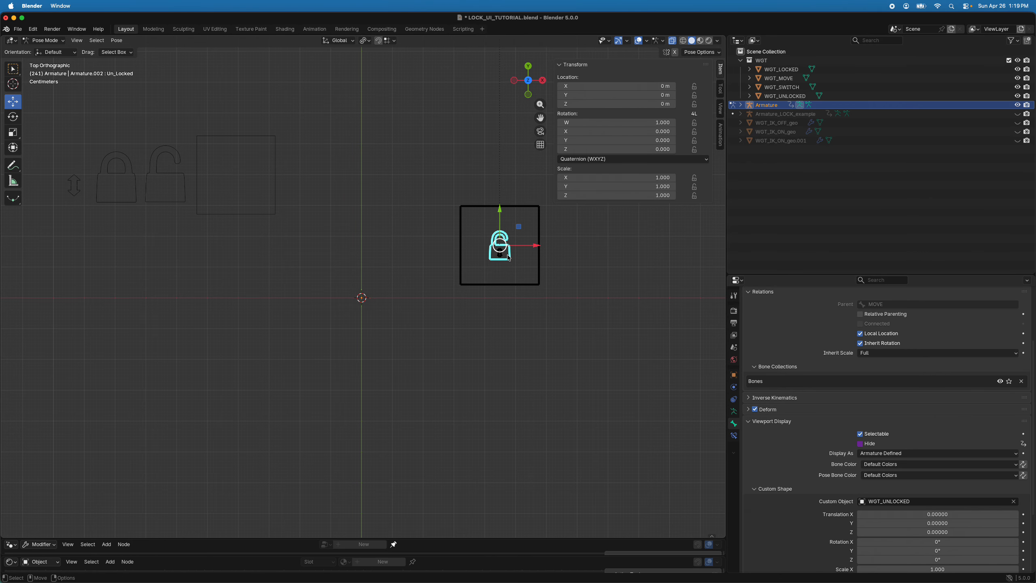
Move the SWITICH bone up along Y in two moves of about 0.011 m and 0.004 m.
click(500, 254)
mouse_move(501, 236)
mouse_down()
mouse_move(495, 204)
mouse_move(502, 227)
mouse_up()
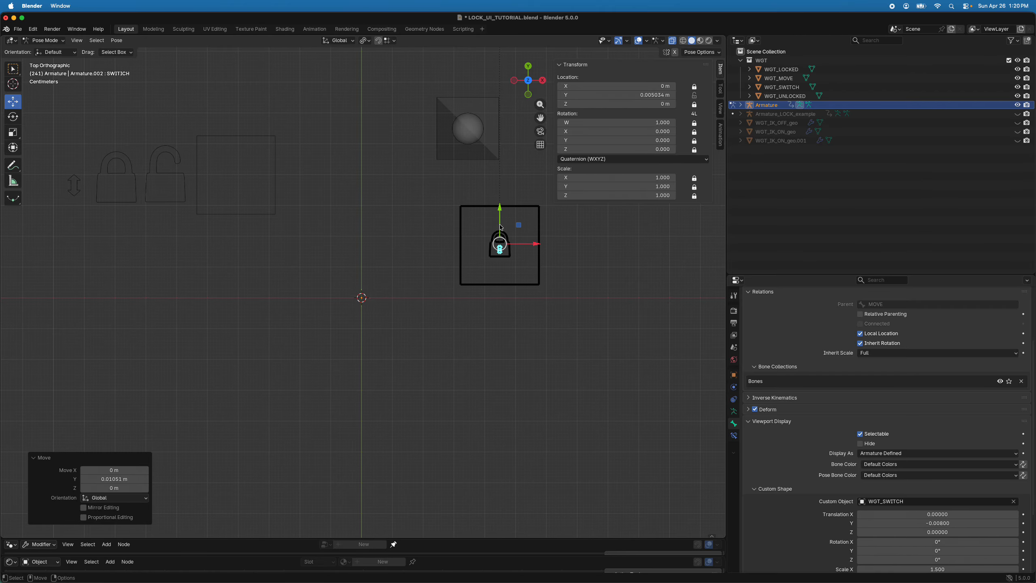
scroll(508, 224, up, 2)
shift+middle_drag(512, 232, 403, 253)
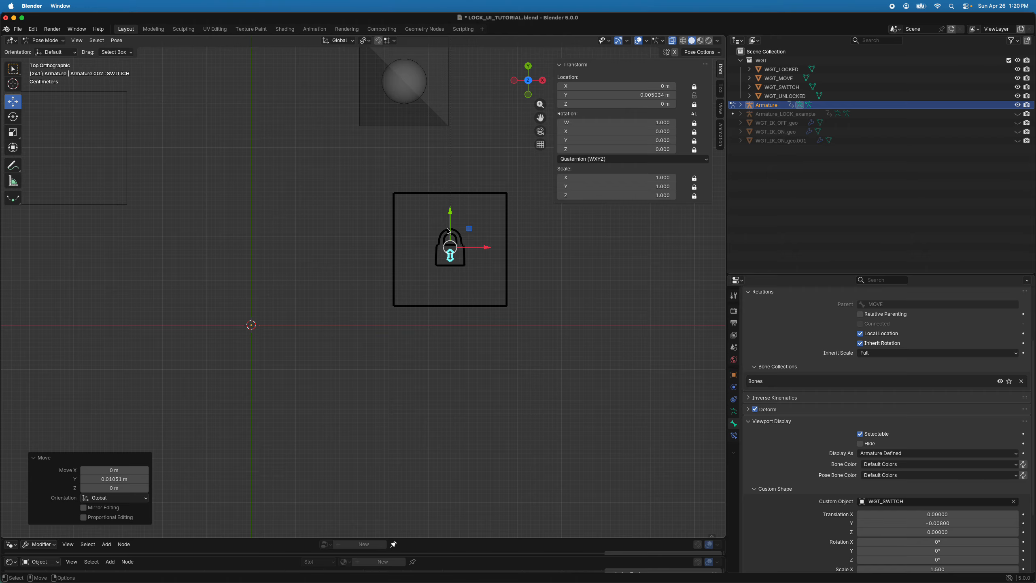
drag(447, 230, 448, 225)
scroll(453, 222, up, 4)
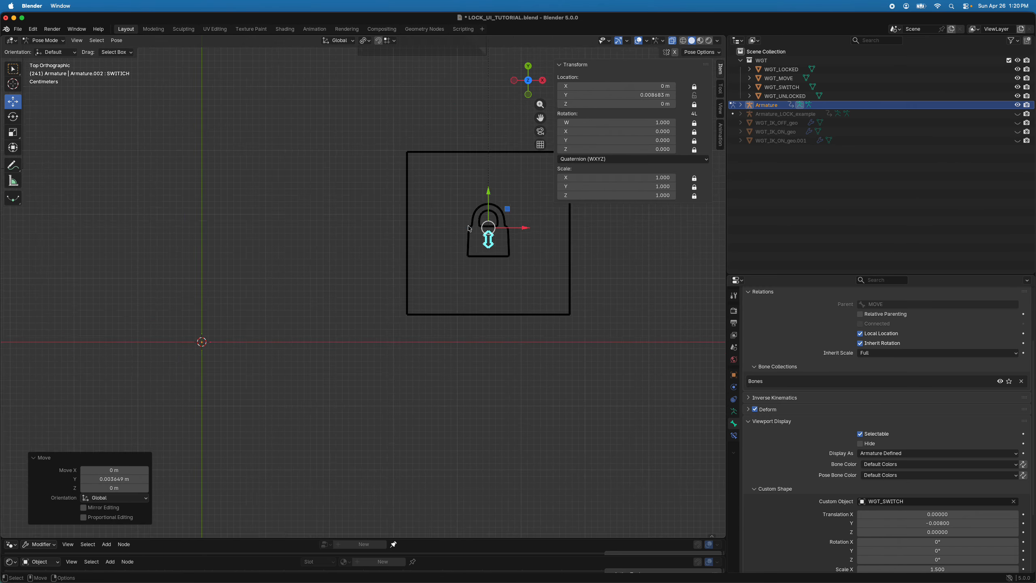
Clear all pose transforms of the SWITICH bone.
drag(432, 211, 432, 220)
key(q)
click(441, 222)
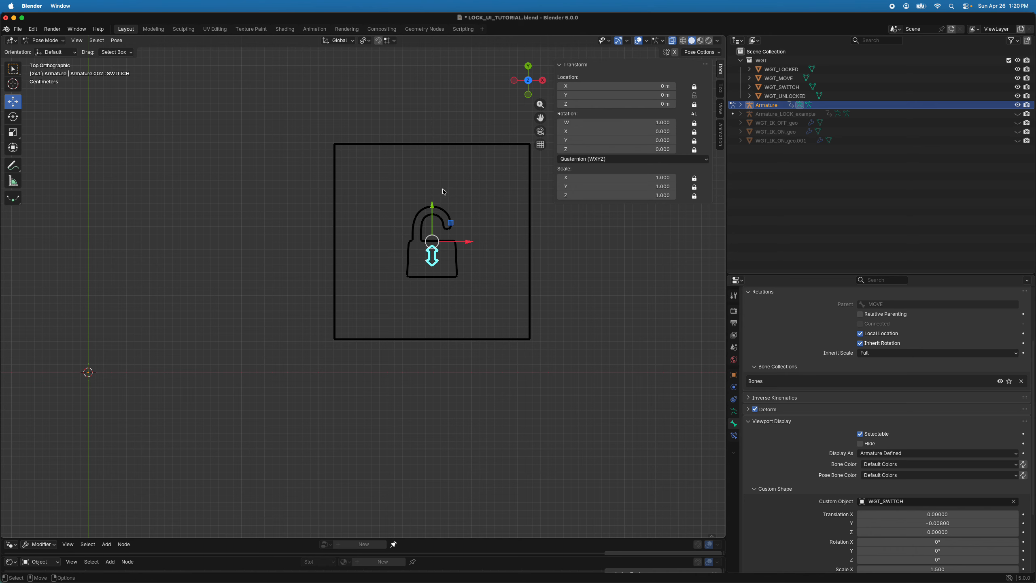
Select the Un_Locked bone and disable its Selectable option.
click(446, 209)
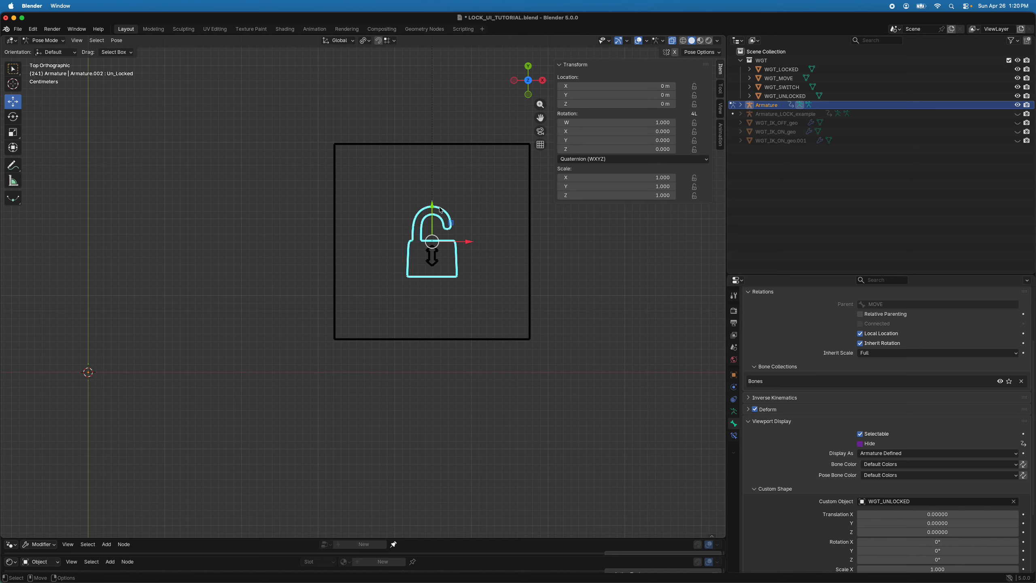
click(870, 434)
click(456, 246)
Move the SWITICH bone up about 0.027 m along Y and disable the Selectable option of the Locked bone.
click(437, 249)
drag(432, 224, 433, 203)
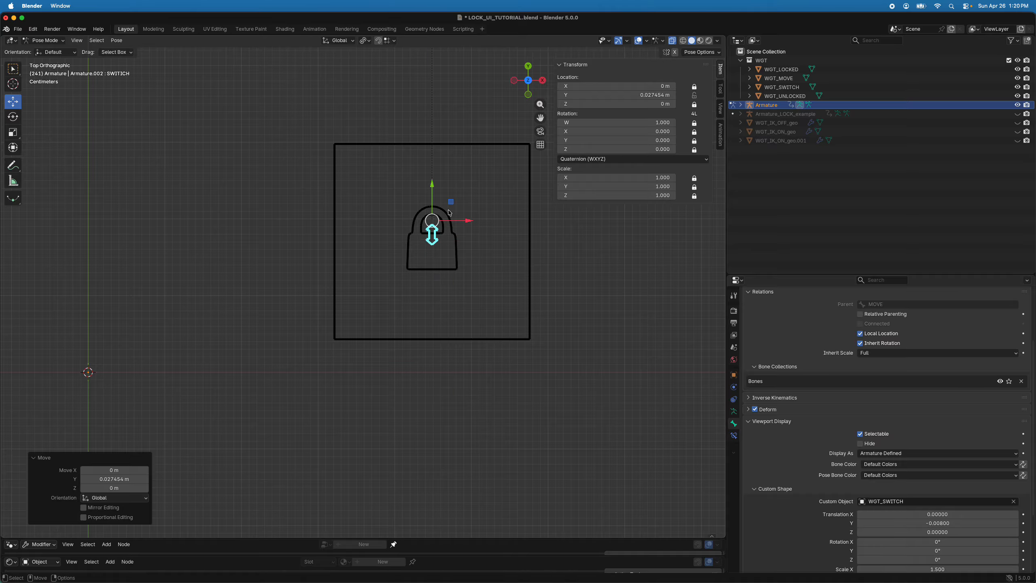
click(449, 212)
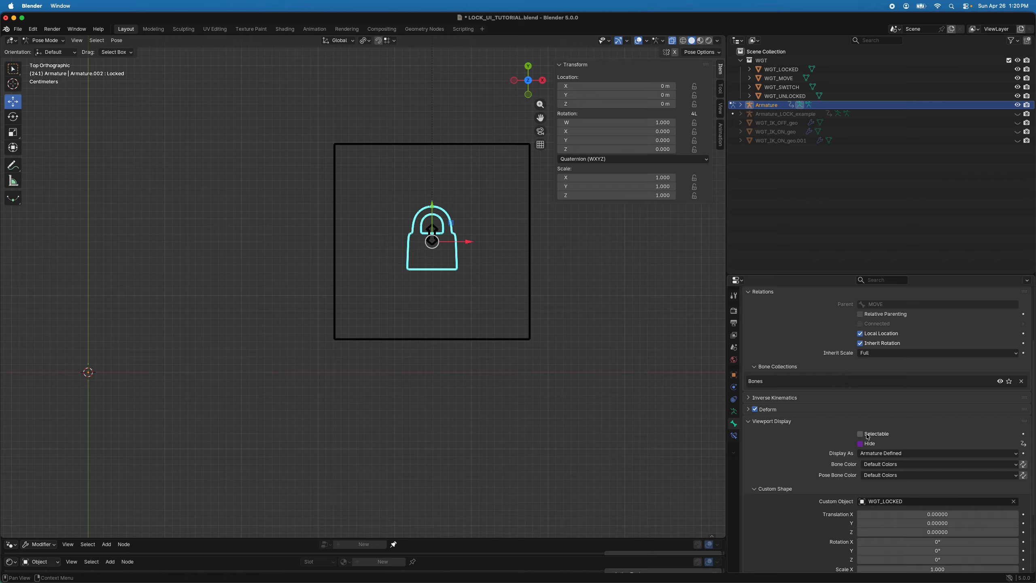
click(493, 283)
Move the SWITICH bone down about 0.025 m along Y, clear all its pose transforms and deselect it.
click(434, 227)
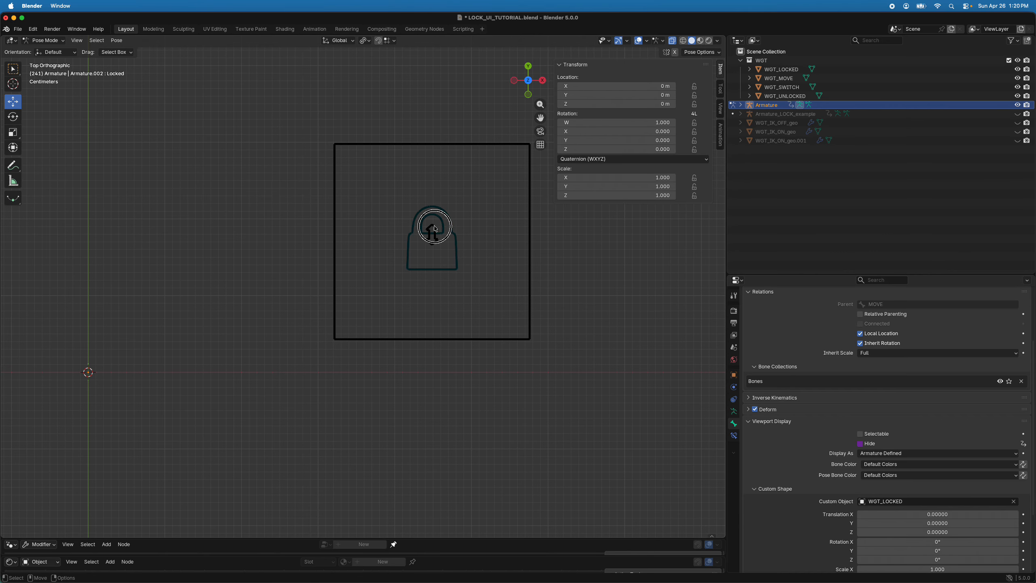
mouse_move(439, 209)
mouse_down()
mouse_move(433, 237)
mouse_move(433, 201)
mouse_move(433, 223)
mouse_up()
key(m)
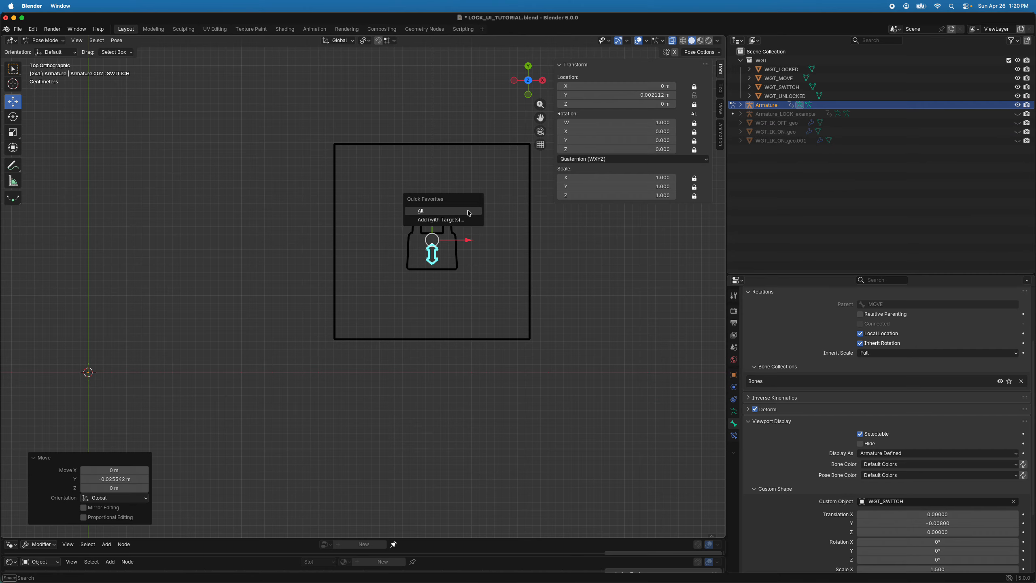
key(Escape)
key(alt+g)
click(498, 245)
scroll(495, 242, down, 3)
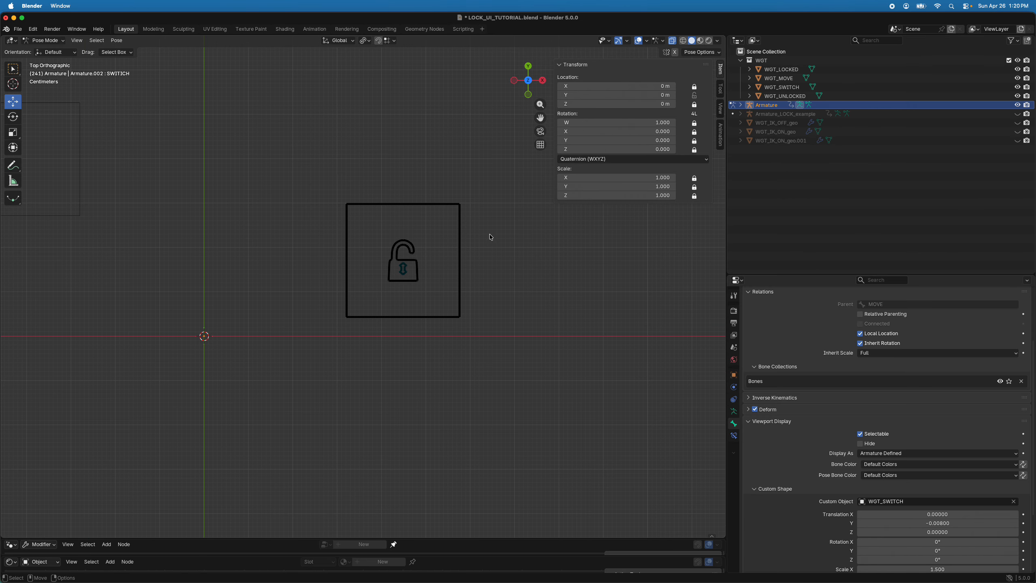
scroll(489, 233, up, 1)
alt+middle_drag(469, 233, 430, 254)
scroll(390, 244, up, 1)
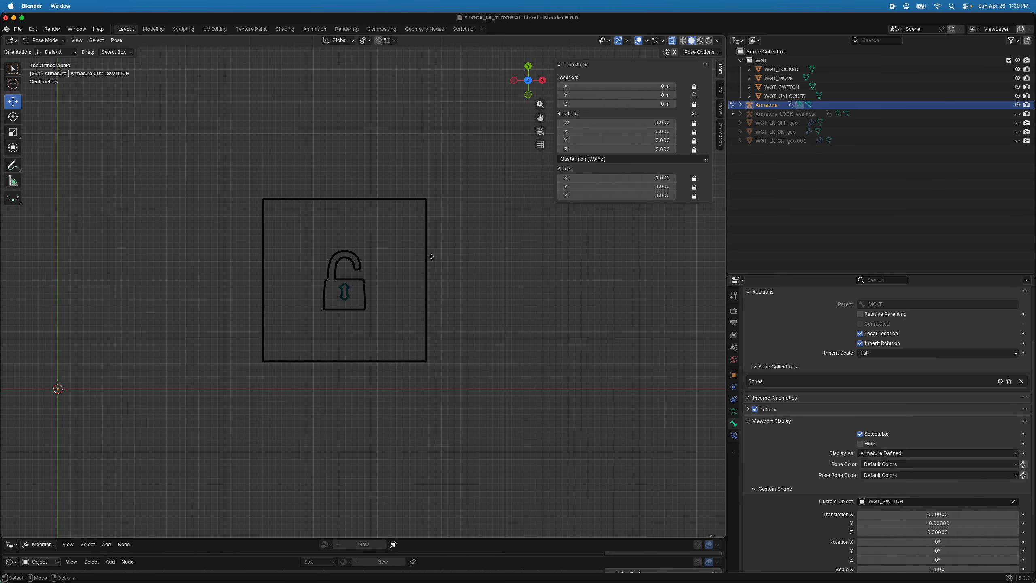